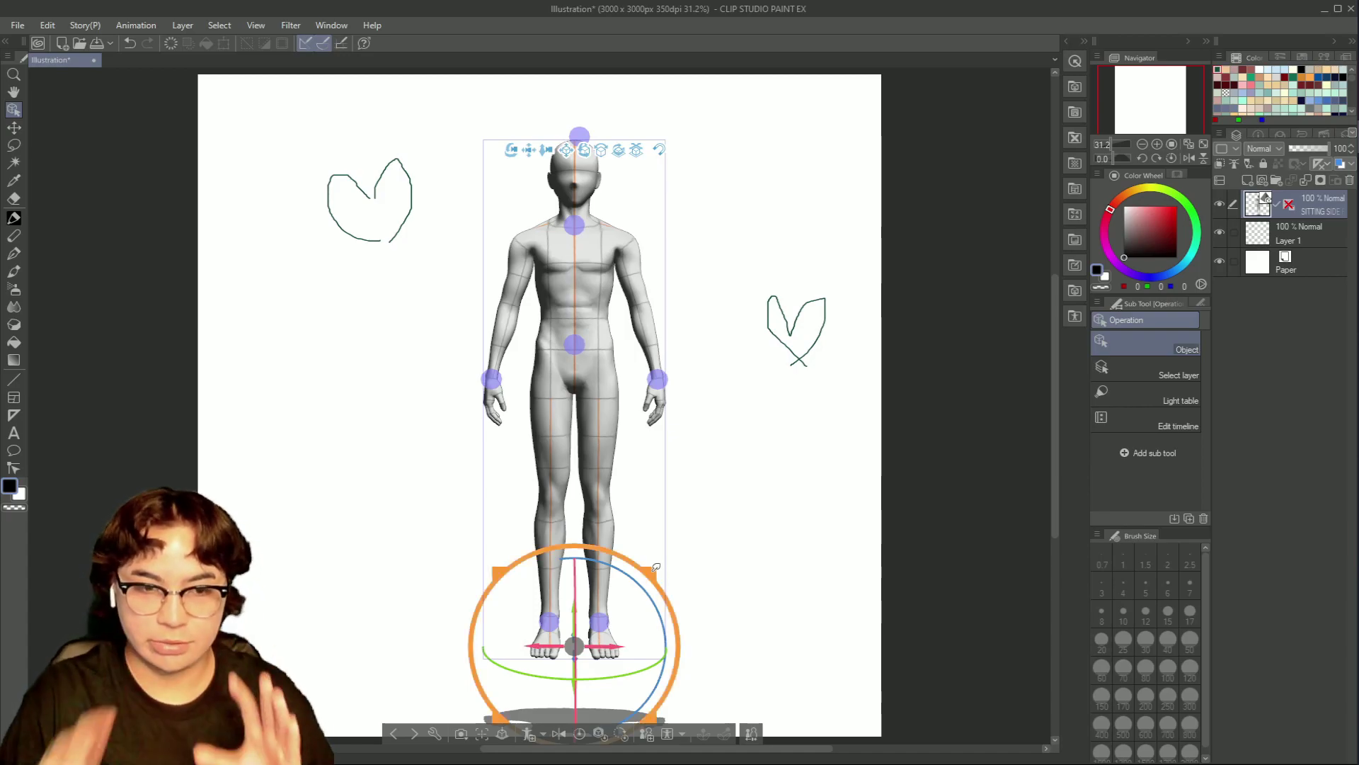
# - Scale the 3D drawing figure smaller and larger with its scale ring, leaving it nearly as tall as the canvas
pyautogui.scroll(-5, 657, 567)
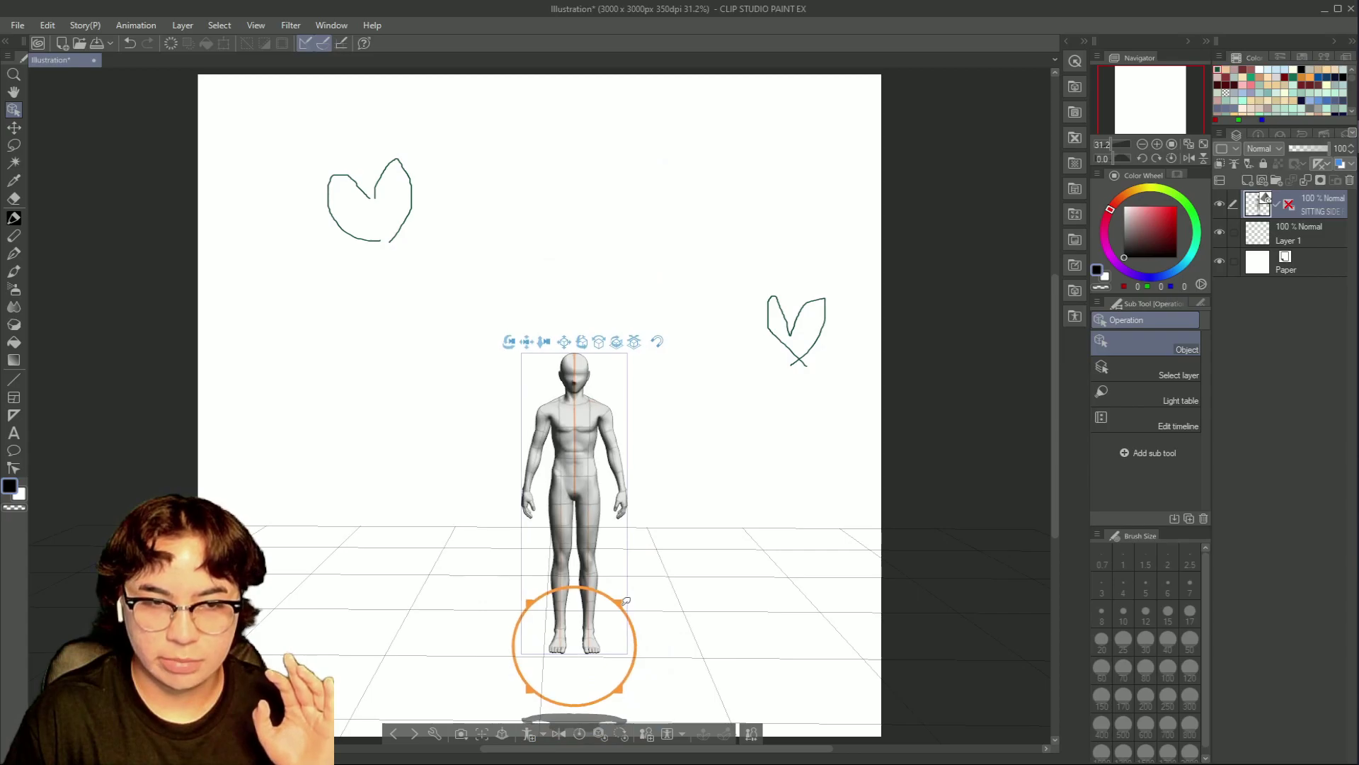
pyautogui.scroll(5, 636, 590)
pyautogui.scroll(-3, 652, 577)
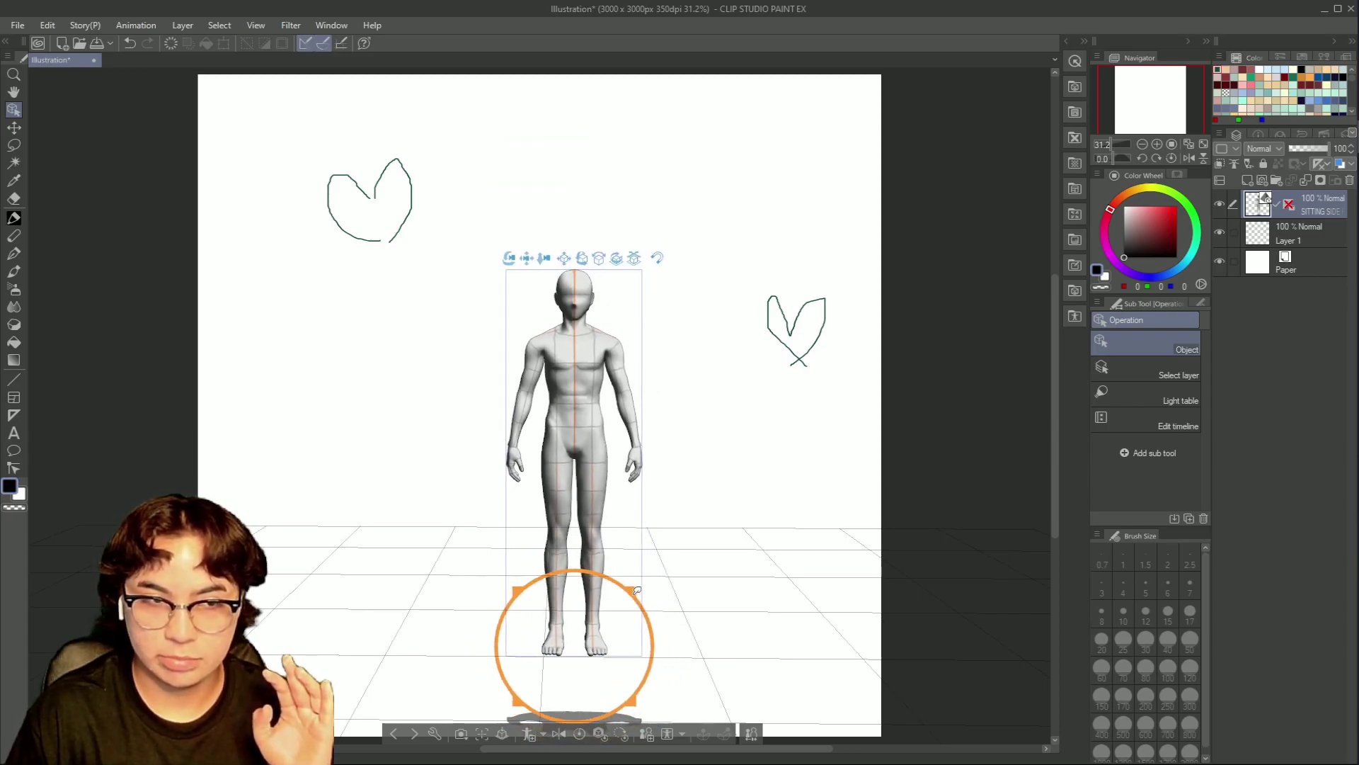
pyautogui.scroll(3, 663, 568)
pyautogui.moveTo(646, 588)
pyautogui.mouseDown()
pyautogui.moveTo(673, 614)
pyautogui.moveTo(642, 587)
pyautogui.moveTo(635, 597)
pyautogui.mouseUp()
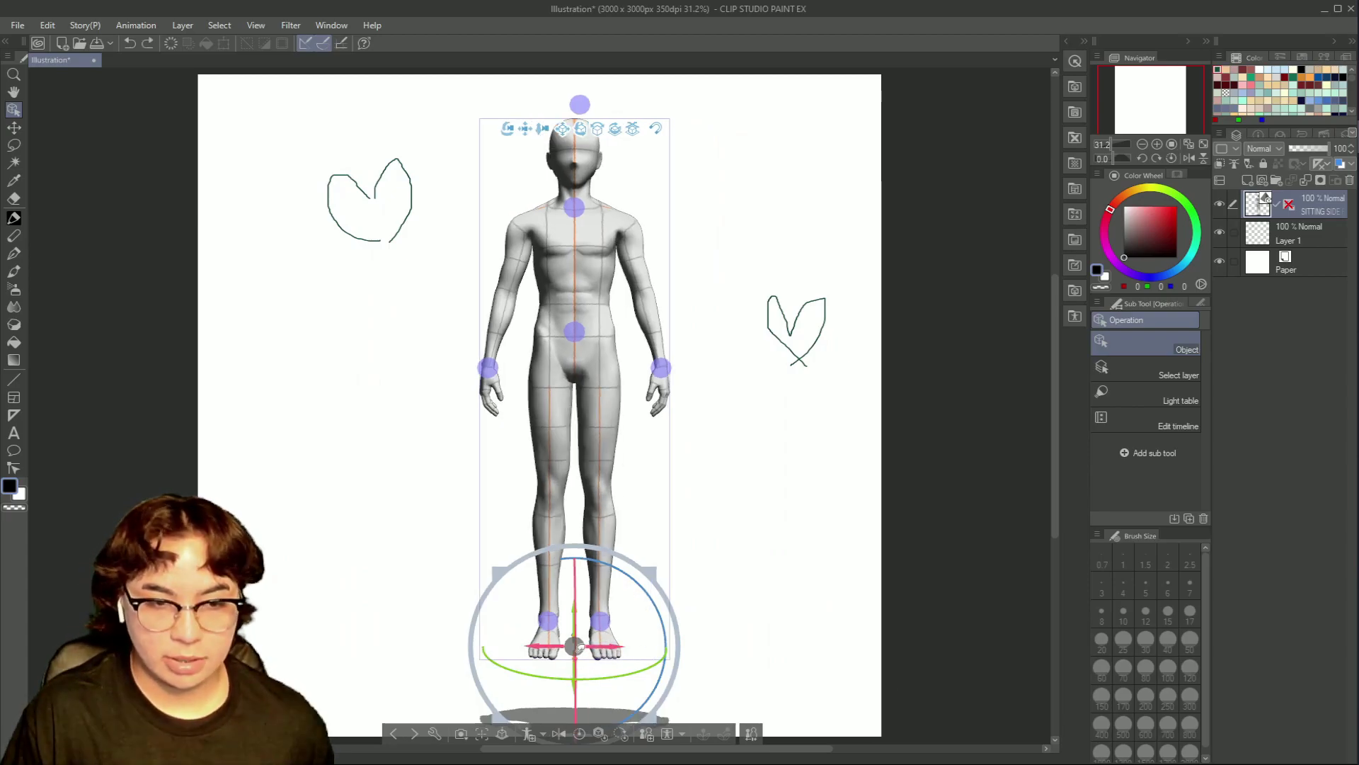
# - Try rotating the whole 3D figure about its vertical axis and undo the rotation
pyautogui.moveTo(596, 674)
pyautogui.mouseDown()
pyautogui.moveTo(499, 645)
pyautogui.moveTo(567, 674)
pyautogui.moveTo(635, 666)
pyautogui.moveTo(601, 659)
pyautogui.mouseUp()
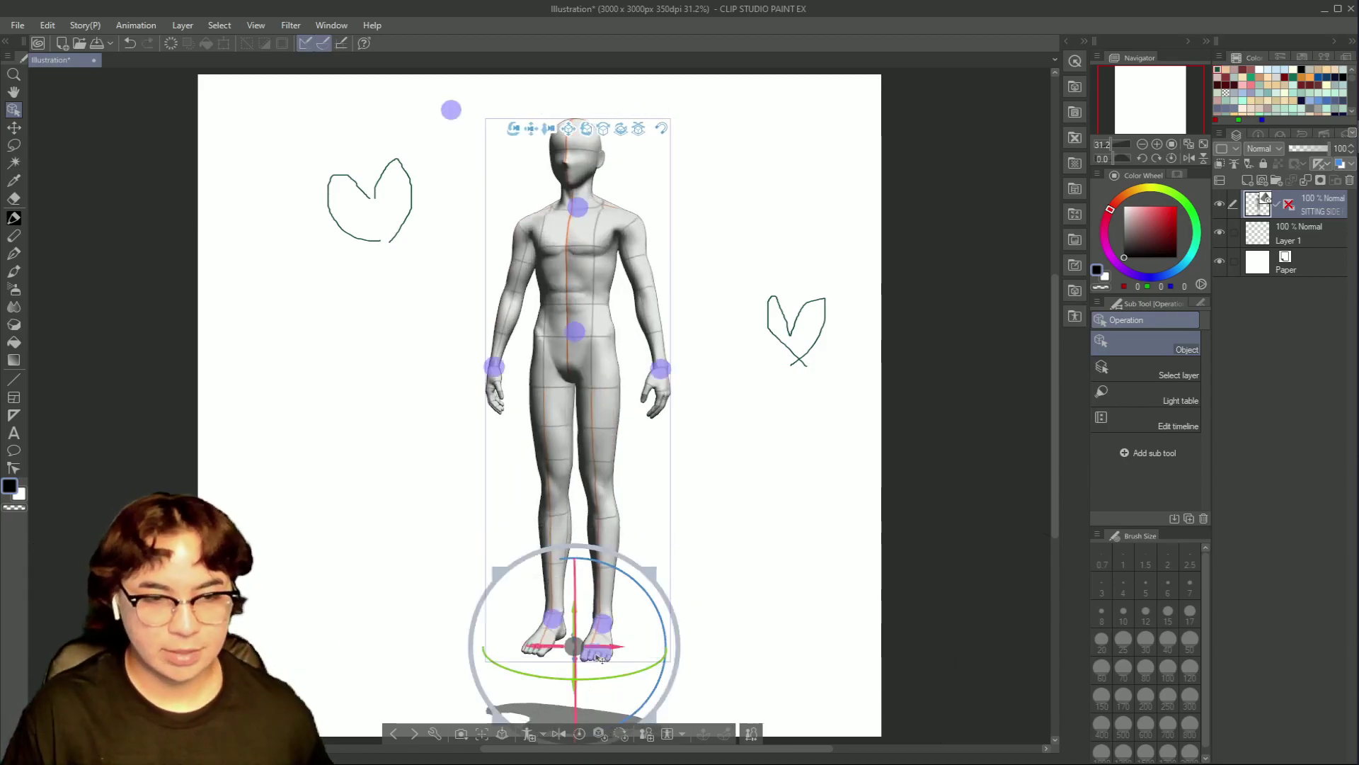
pyautogui.hotkey('ctrl', 'z')
pyautogui.hotkey('ctrl', 'z')
pyautogui.hotkey('ctrl', 'z')
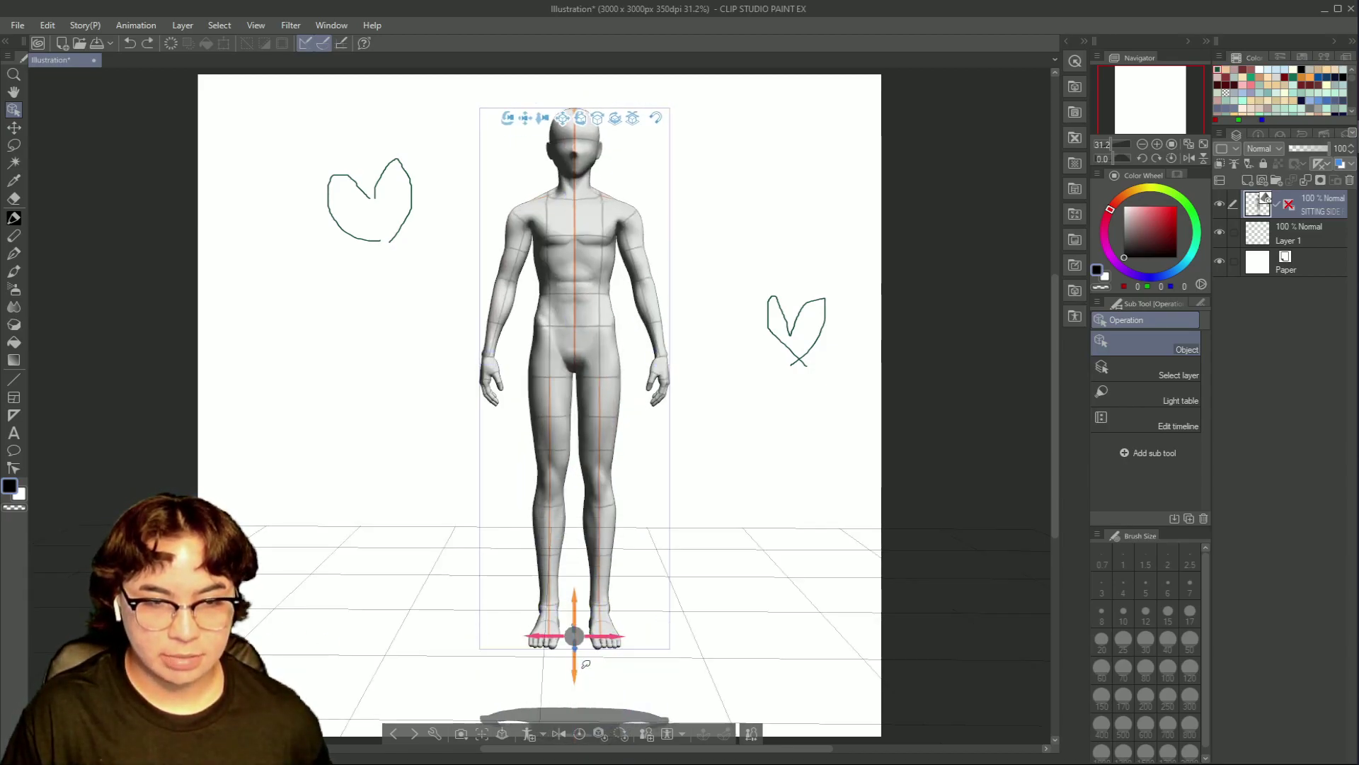
# - Move the 3D figure vertically, sideways and in depth with its axis arrows and centre handle
pyautogui.moveTo(595, 622); pyautogui.dragTo(599, 534)
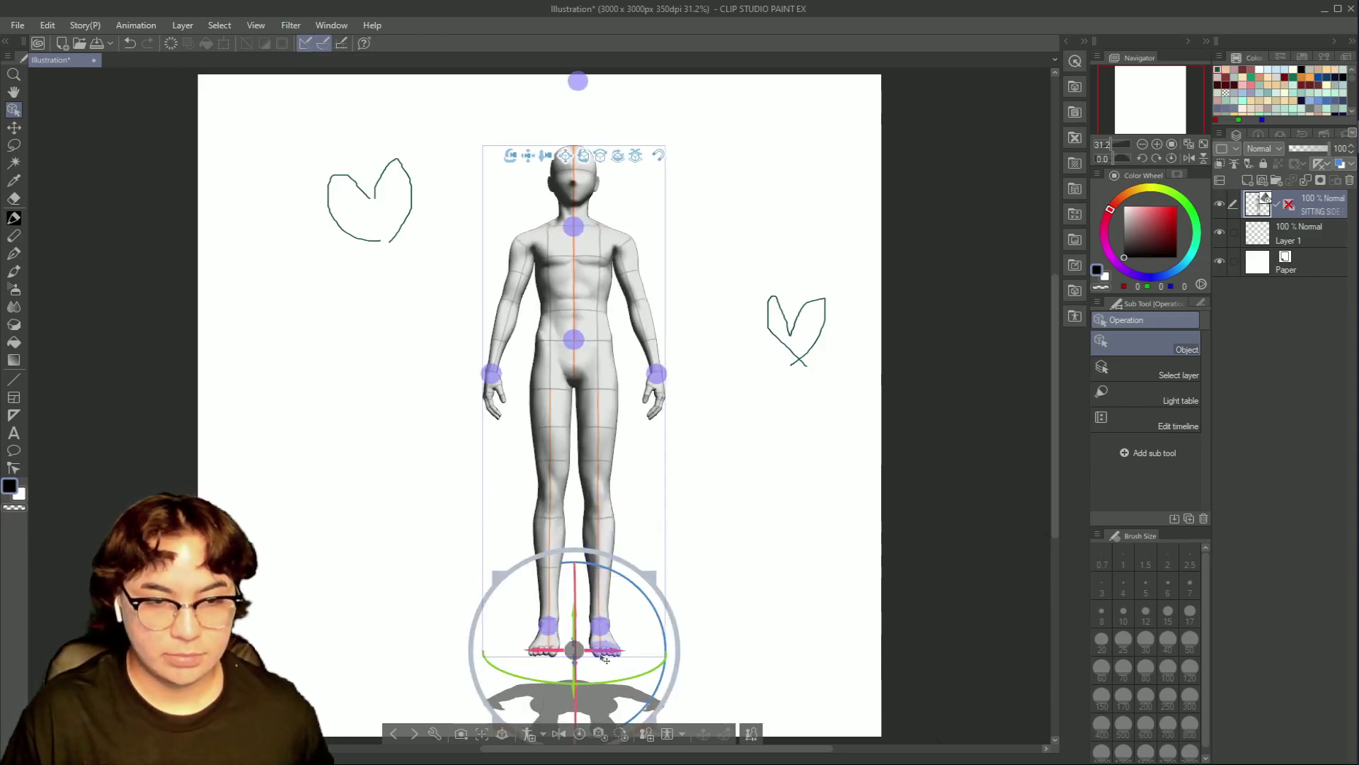
pyautogui.moveTo(603, 643)
pyautogui.mouseDown()
pyautogui.moveTo(672, 641)
pyautogui.moveTo(545, 645)
pyautogui.moveTo(595, 645)
pyautogui.mouseUp()
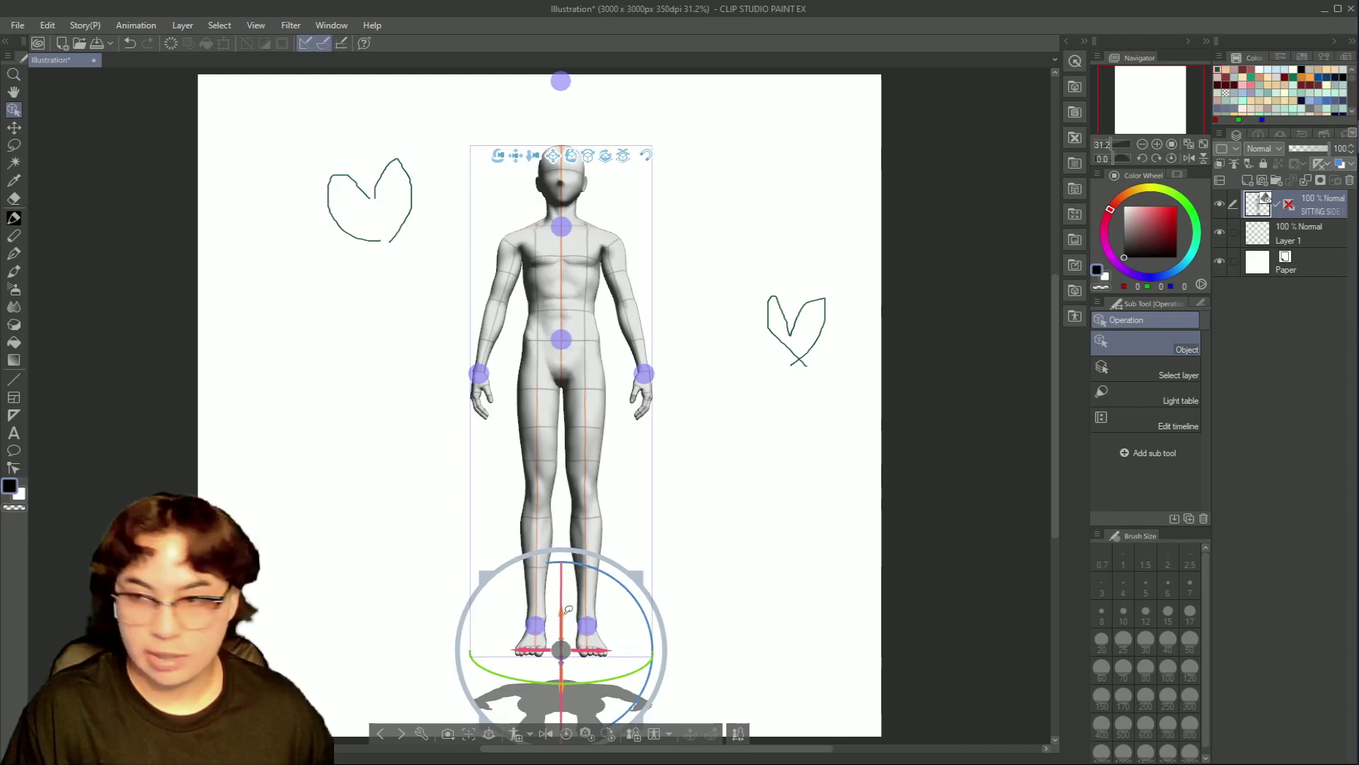
pyautogui.scroll(1, 568, 610)
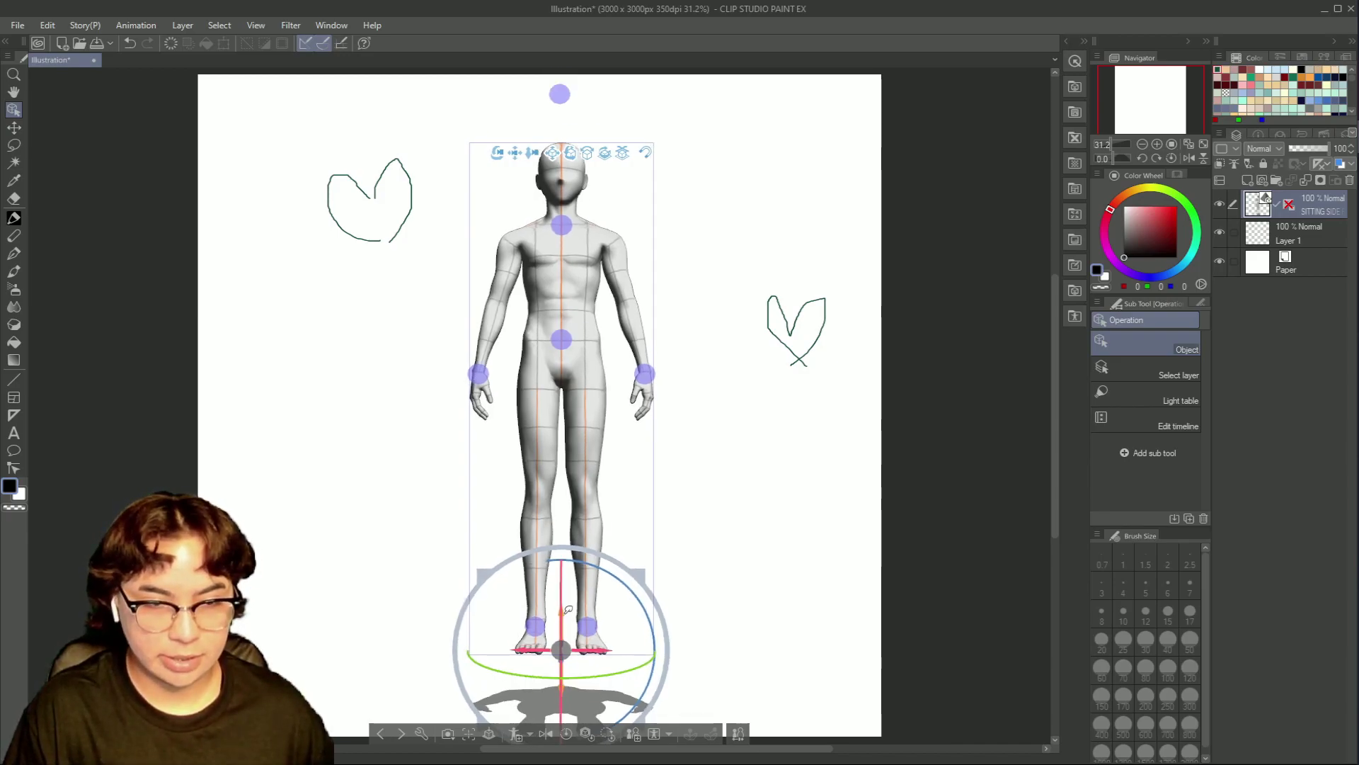
pyautogui.moveTo(568, 609); pyautogui.dragTo(565, 641)
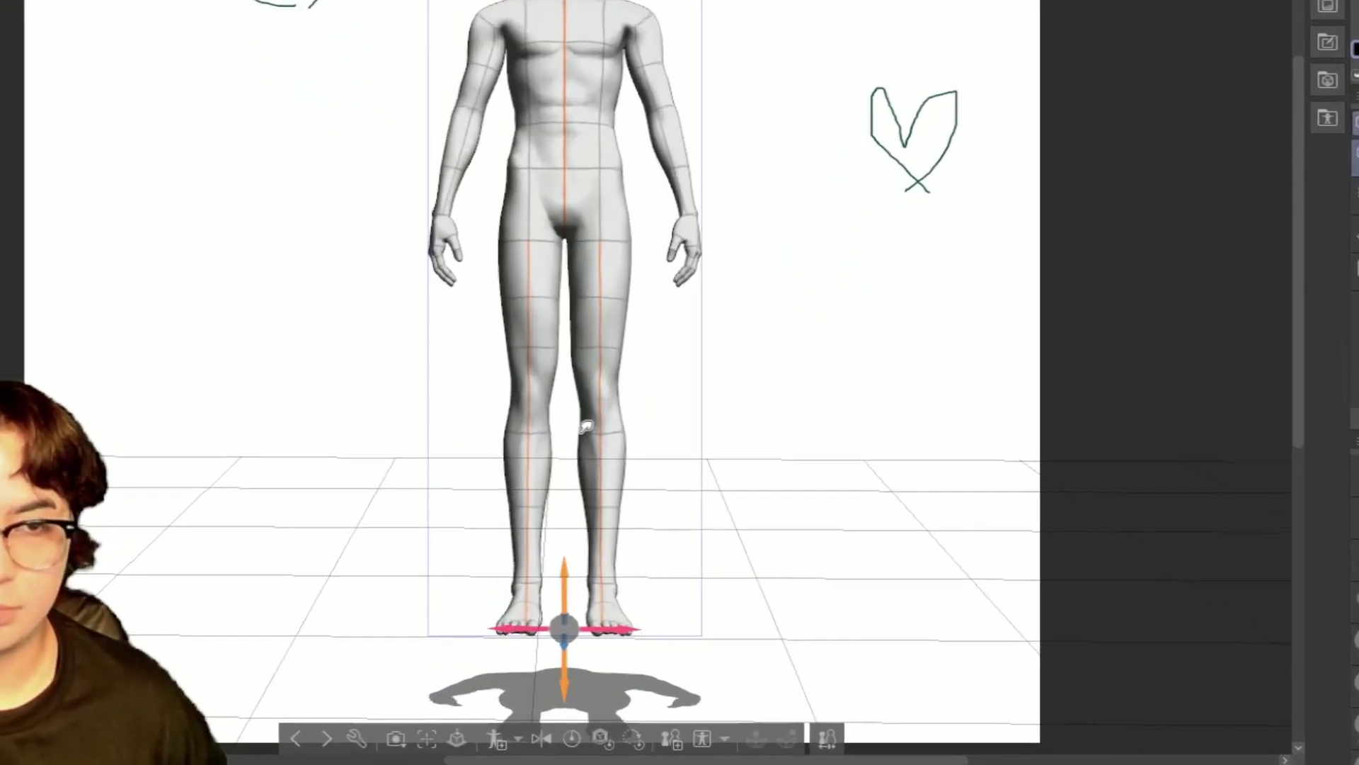
pyautogui.moveTo(586, 425); pyautogui.dragTo(566, 506)
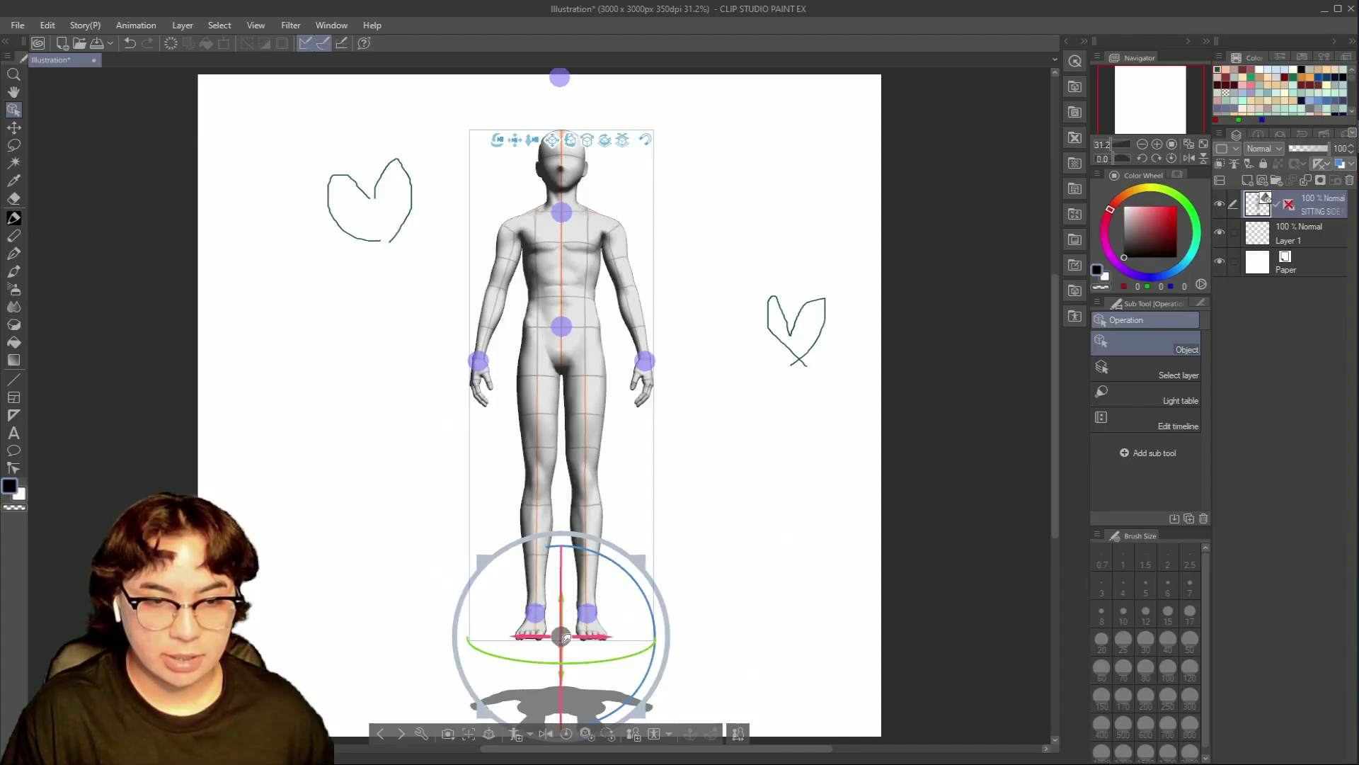
pyautogui.moveTo(564, 637); pyautogui.dragTo(537, 645)
# - Move the 3D figure freely by its centre handle to a spot farther back over the floor grid
pyautogui.click(14, 127)
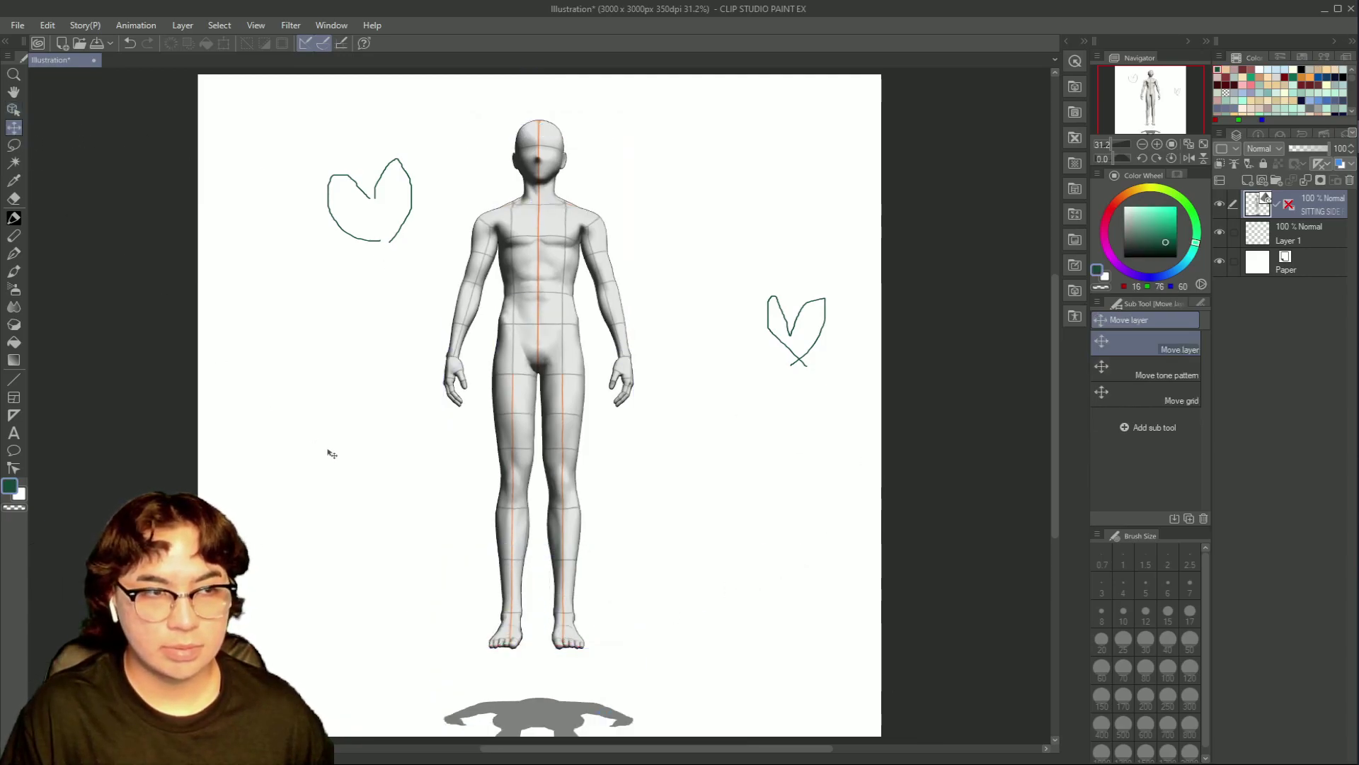
pyautogui.scroll(3, 609, 546)
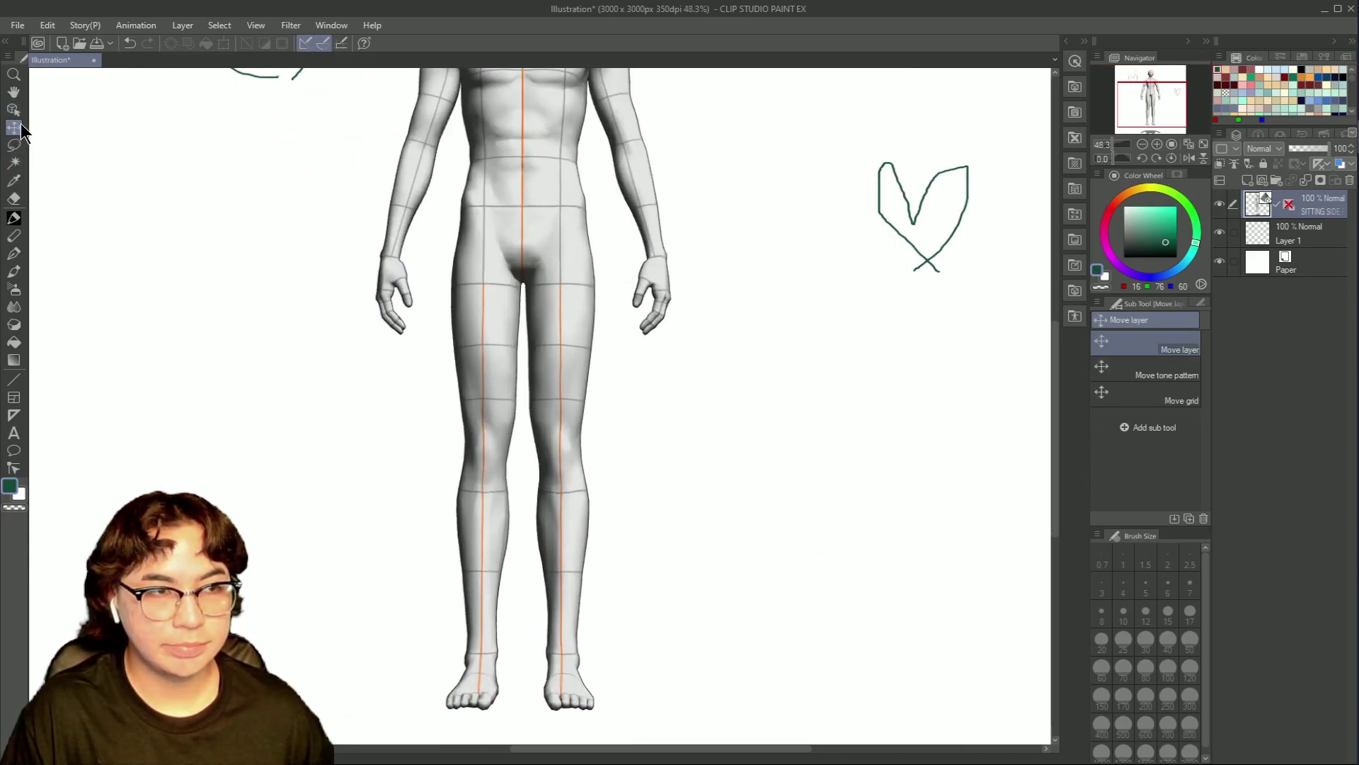
pyautogui.click(13, 109)
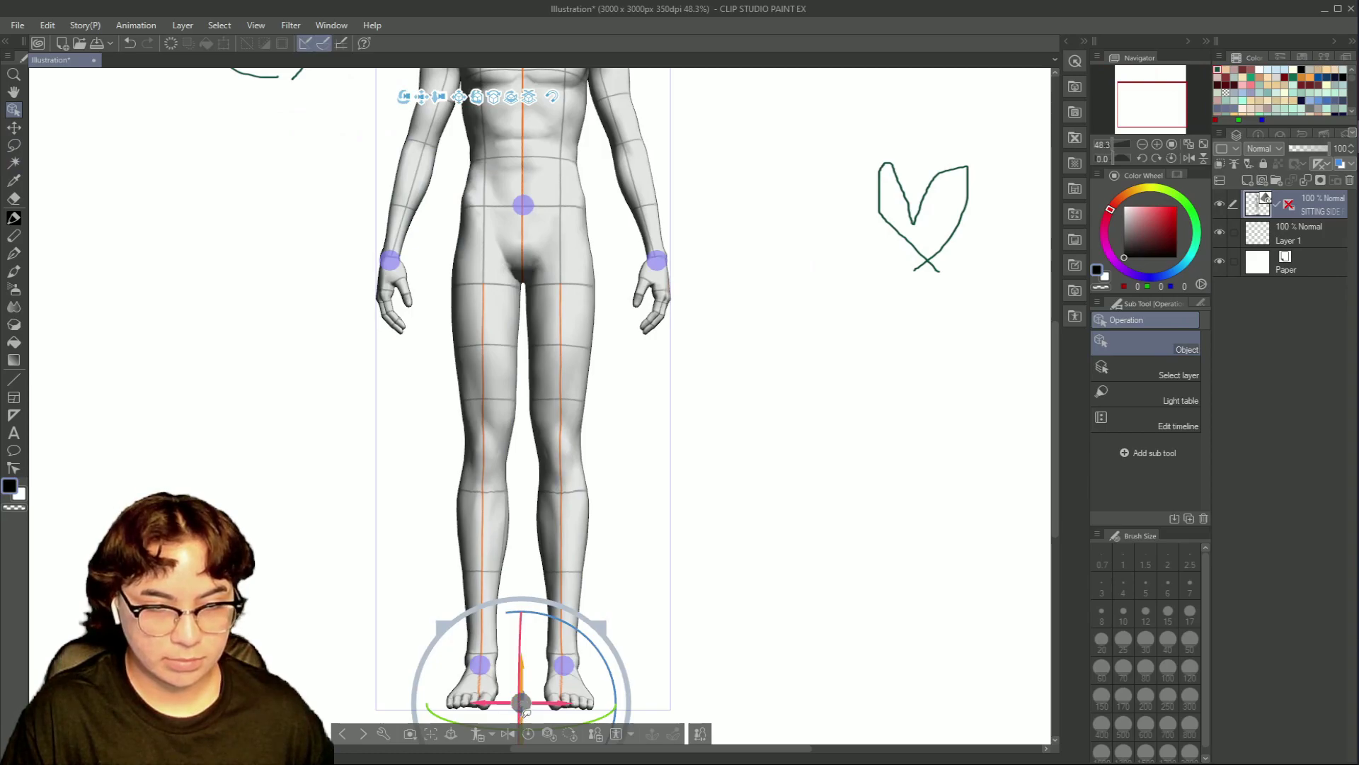
pyautogui.moveTo(522, 706); pyautogui.dragTo(572, 593)
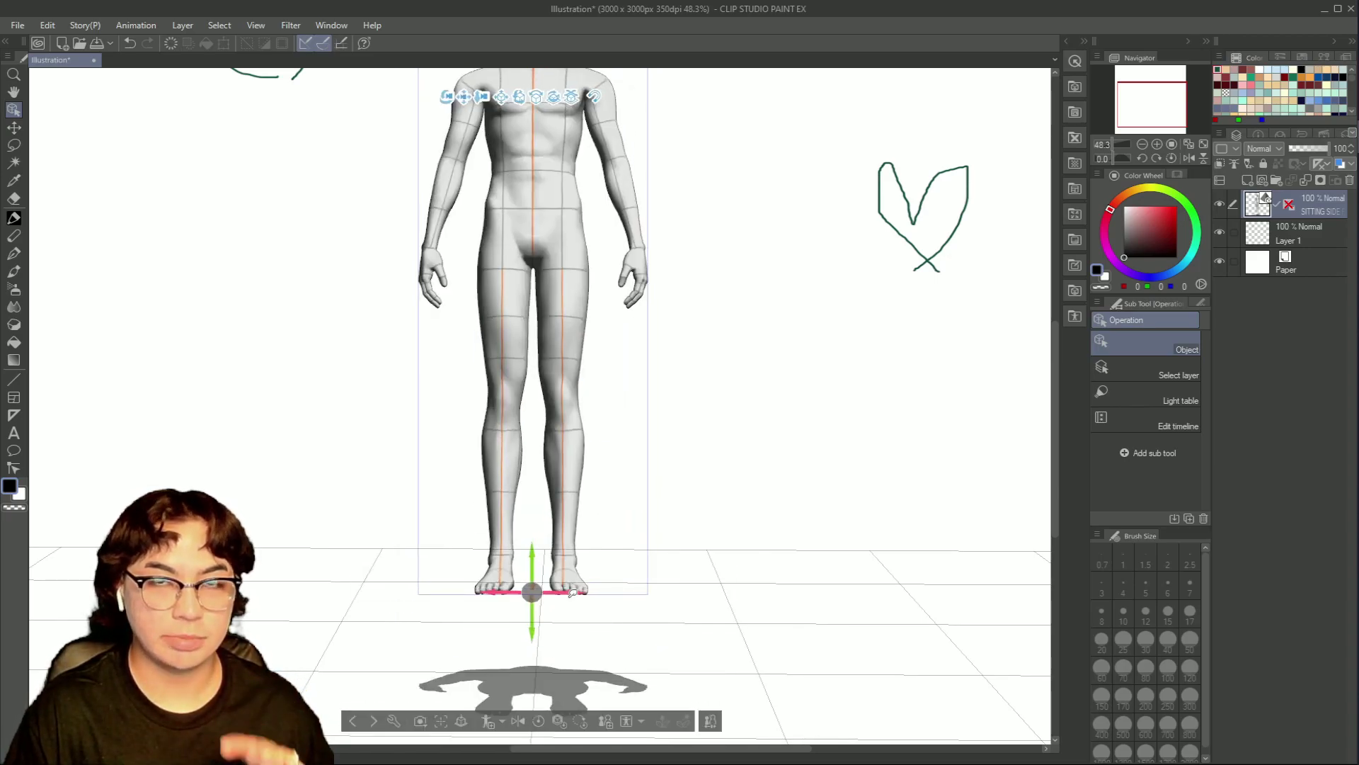
# - Hide Layer 1 with the heart sketches and reactivate the Object tool on the 3D figure
pyautogui.click(14, 127)
pyautogui.scroll(-5, 363, 298)
pyautogui.scroll(1, 509, 340)
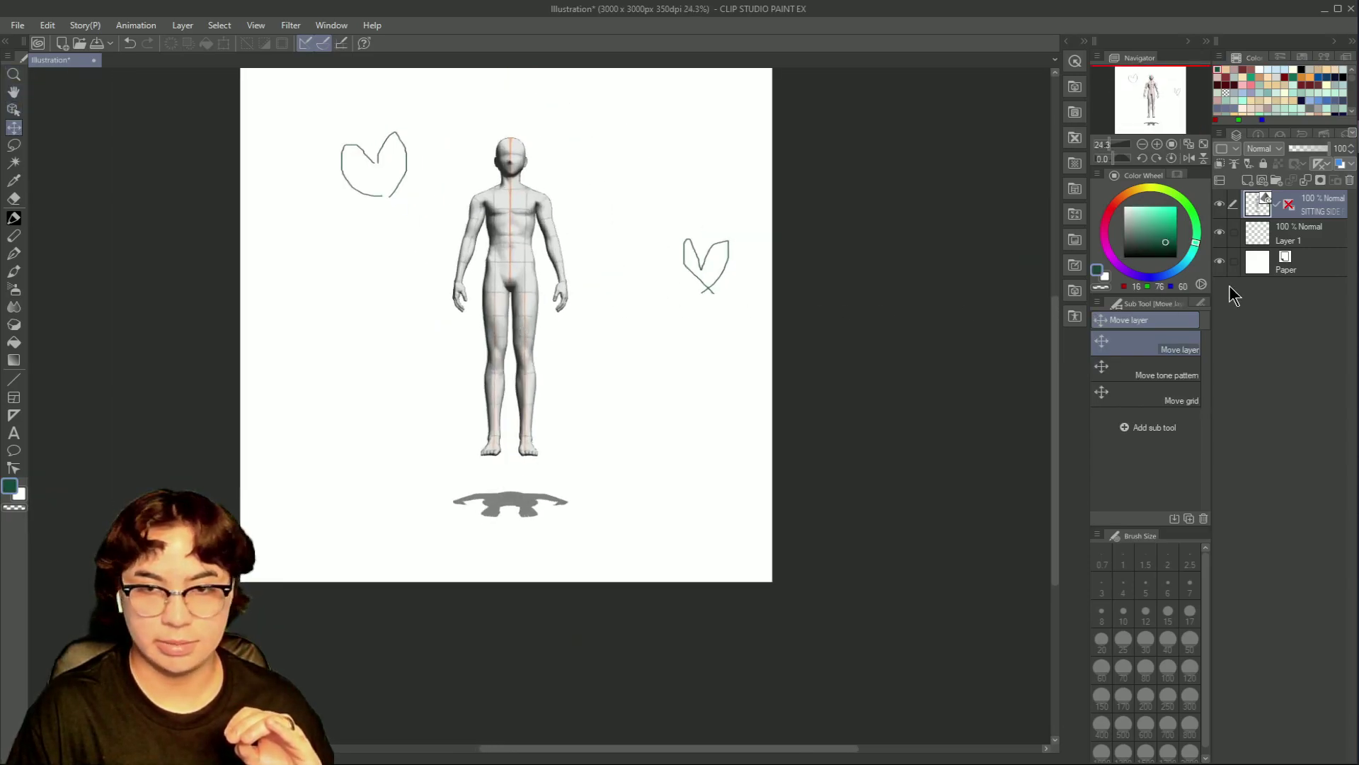
pyautogui.click(1219, 232)
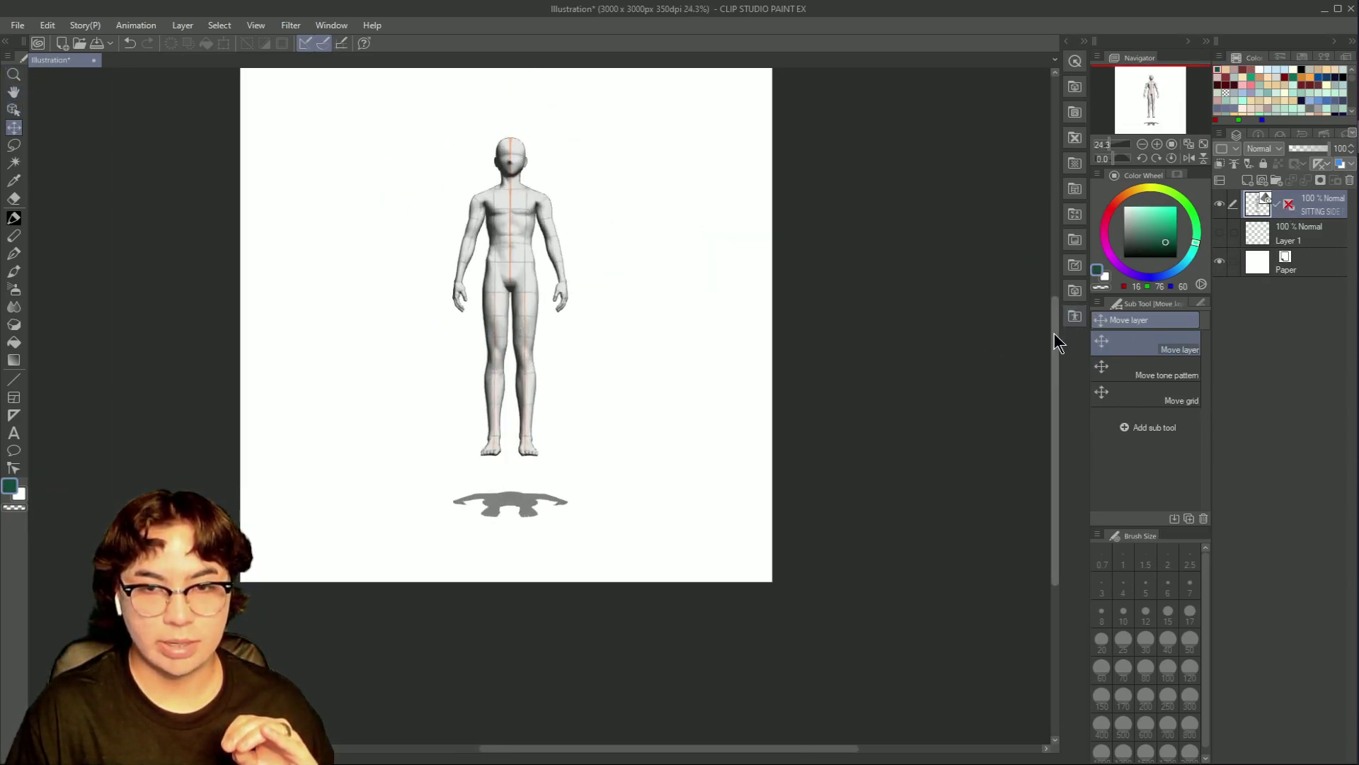
pyautogui.moveTo(1056, 337); pyautogui.dragTo(1060, 279)
pyautogui.scroll(1, 374, 461)
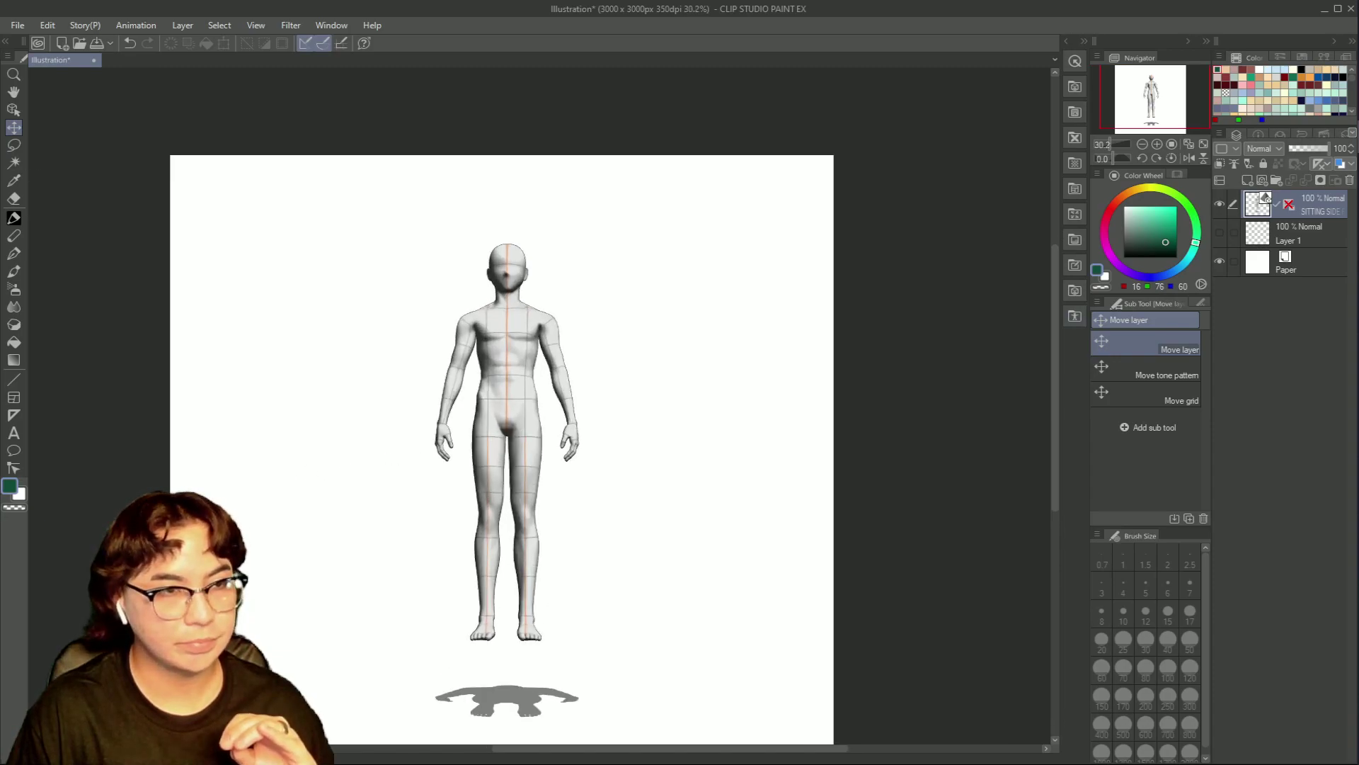
pyautogui.click(14, 110)
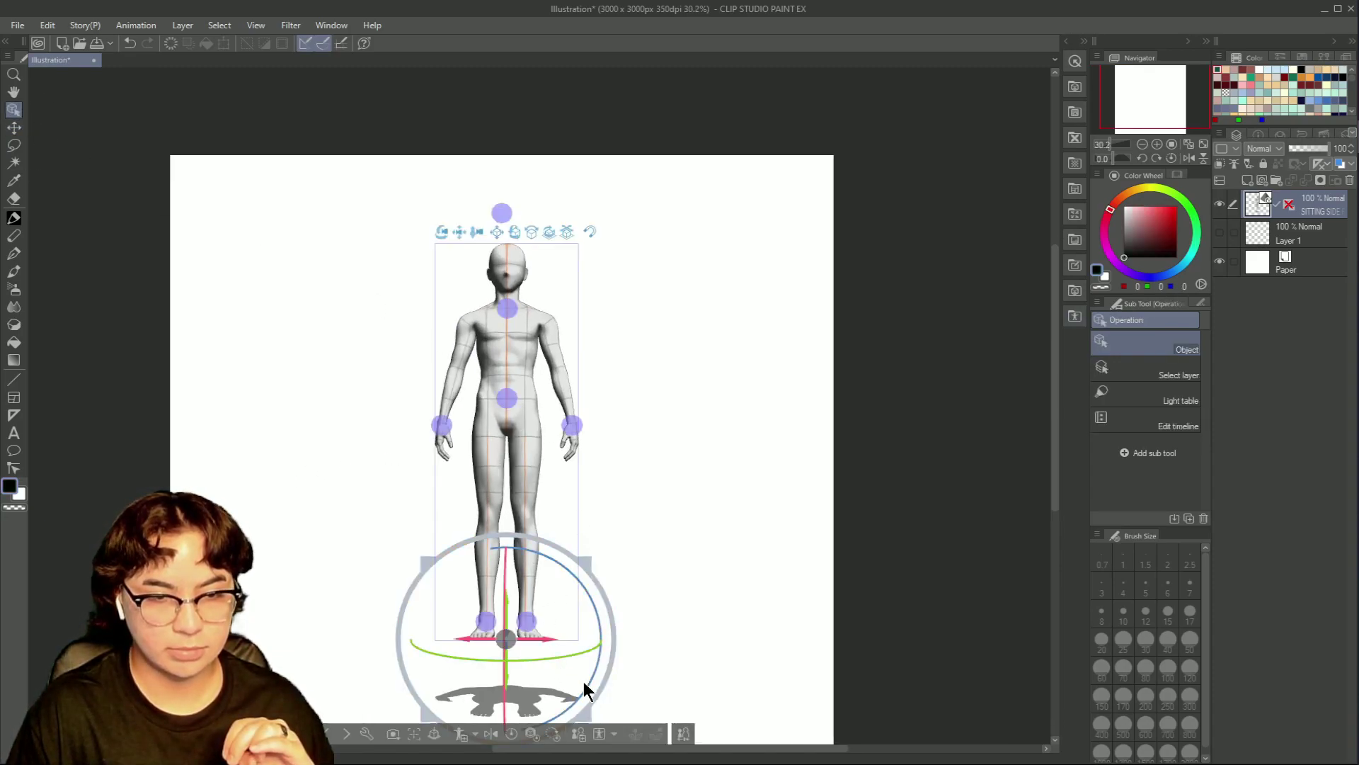
# - Try twisting the figure's torso at the waist joint and undo the pose changes
pyautogui.click(526, 382)
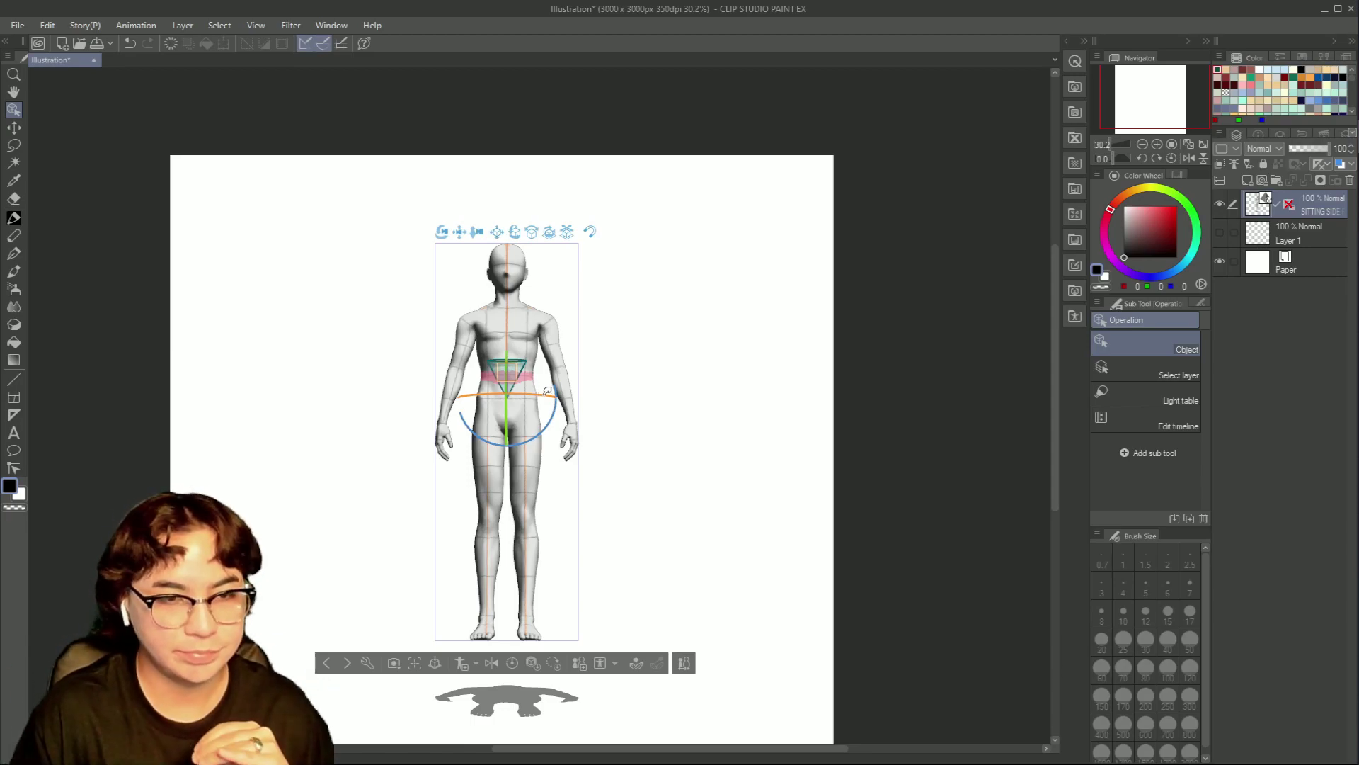
pyautogui.moveTo(550, 390)
pyautogui.mouseDown()
pyautogui.moveTo(661, 385)
pyautogui.moveTo(432, 376)
pyautogui.moveTo(549, 375)
pyautogui.moveTo(570, 435)
pyautogui.moveTo(555, 415)
pyautogui.mouseUp()
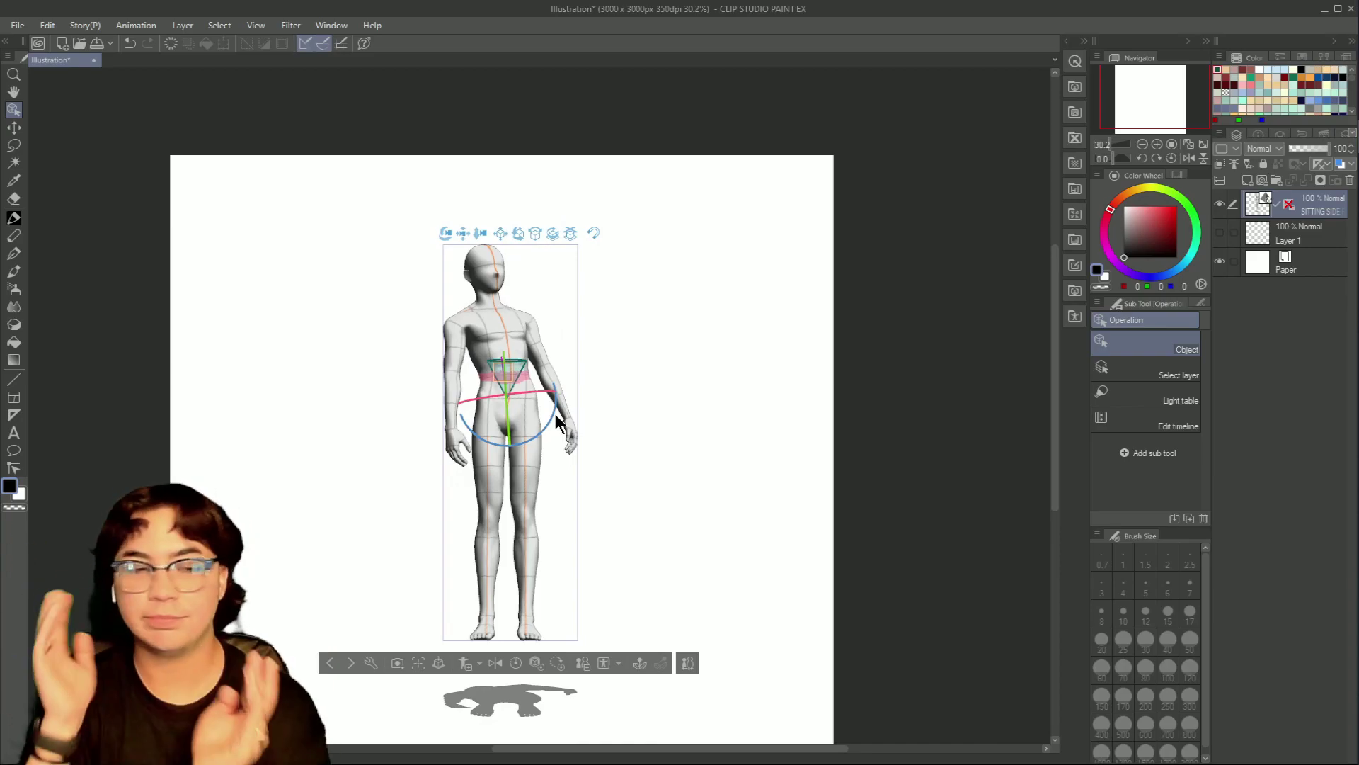
pyautogui.moveTo(514, 402)
pyautogui.mouseDown()
pyautogui.moveTo(512, 343)
pyautogui.moveTo(511, 389)
pyautogui.mouseUp()
pyautogui.hotkey('ctrl', 'z')
pyautogui.hotkey('ctrl', 'z')
pyautogui.hotkey('ctrl', 'z')
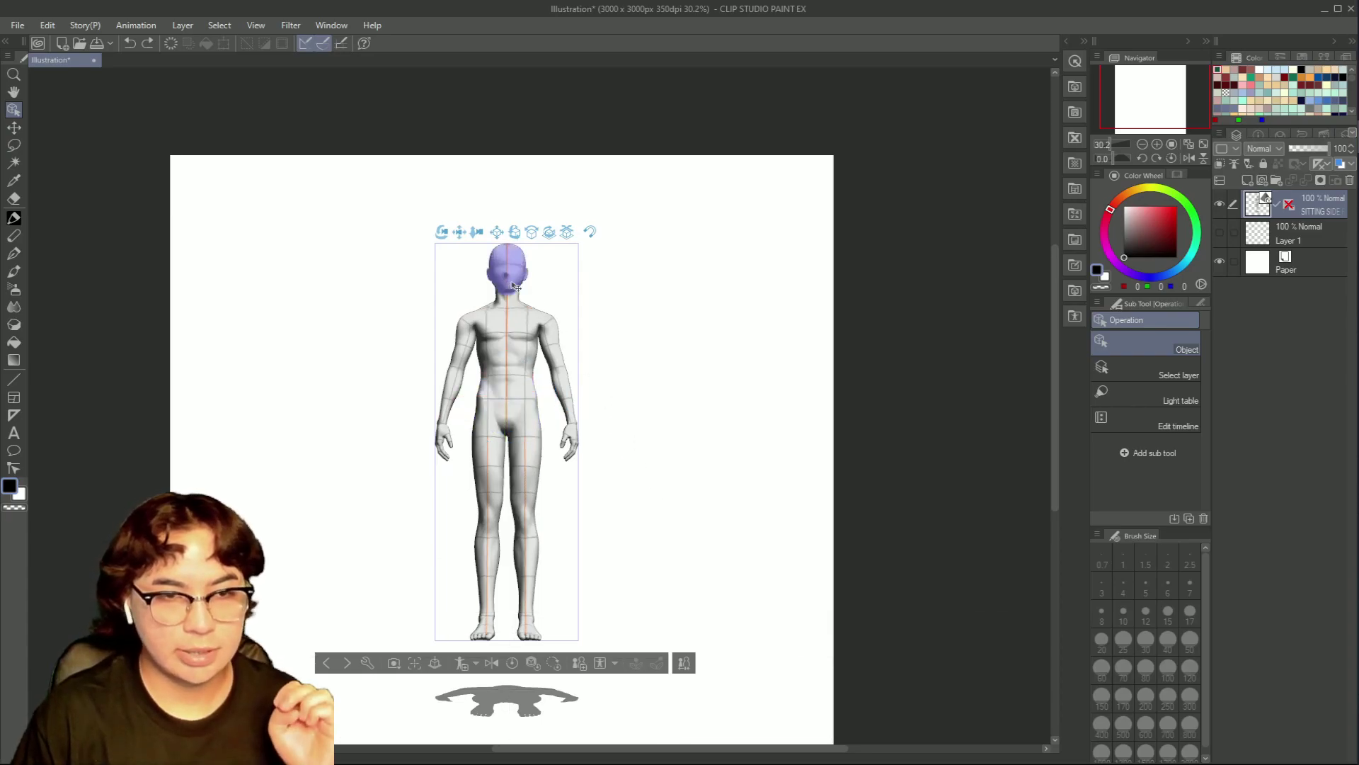
# - Pull the figure's left wrist control point up to chest height and return it beside the hip
pyautogui.click(568, 416)
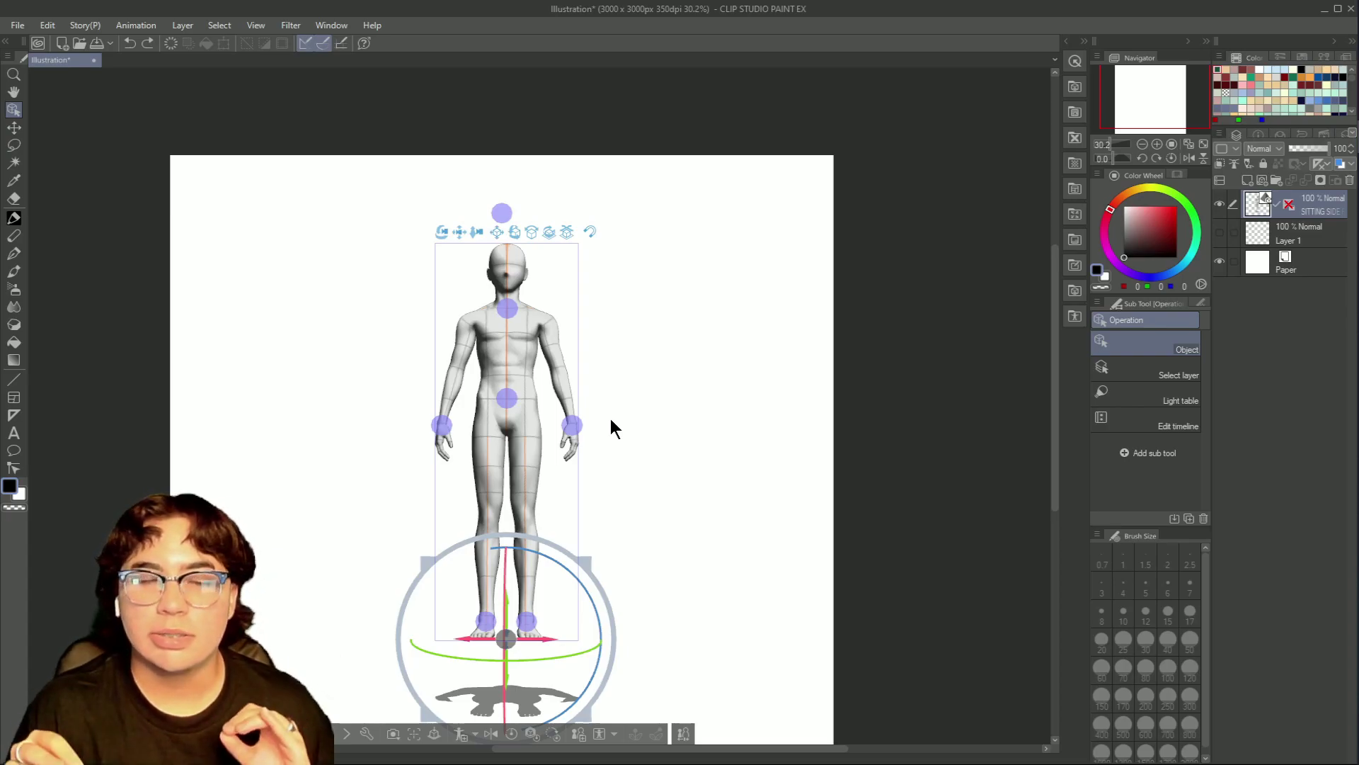
pyautogui.moveTo(573, 424); pyautogui.dragTo(587, 343)
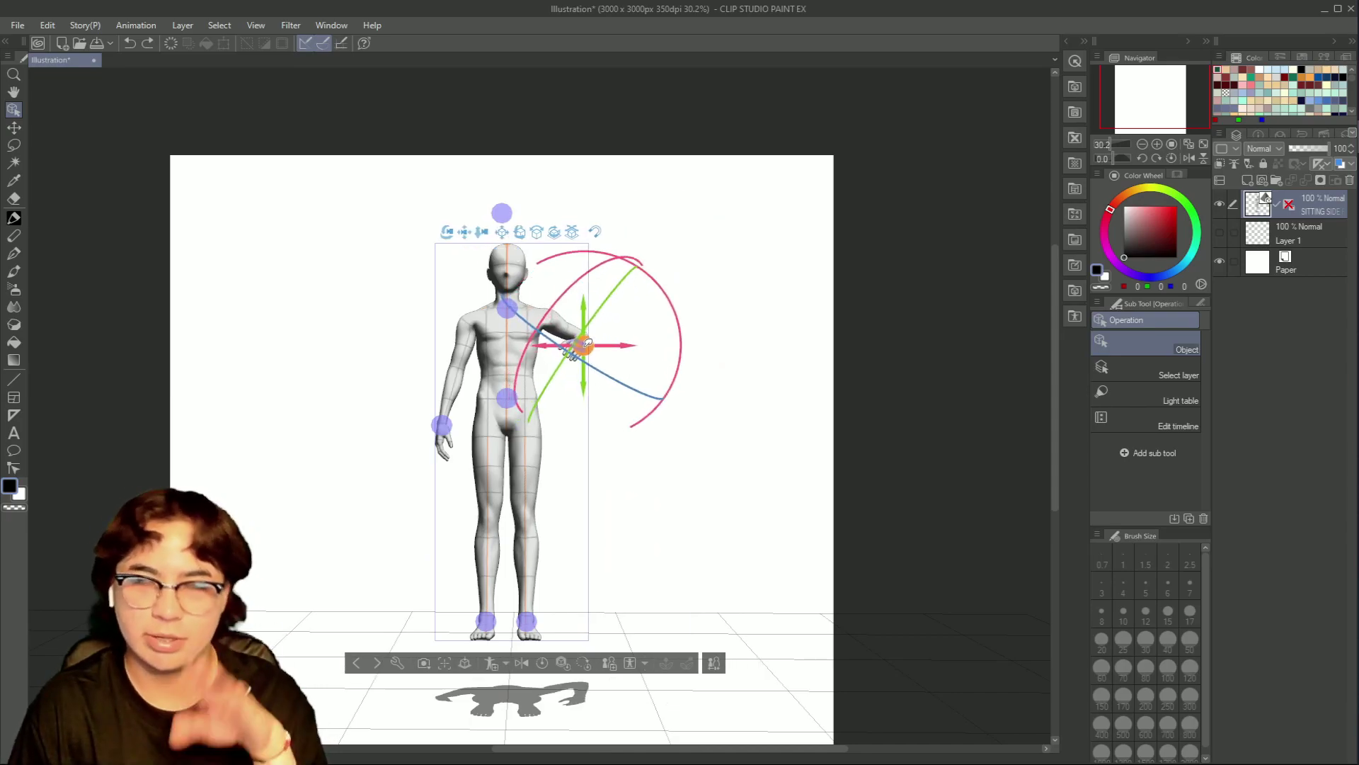
pyautogui.moveTo(587, 343); pyautogui.dragTo(570, 425)
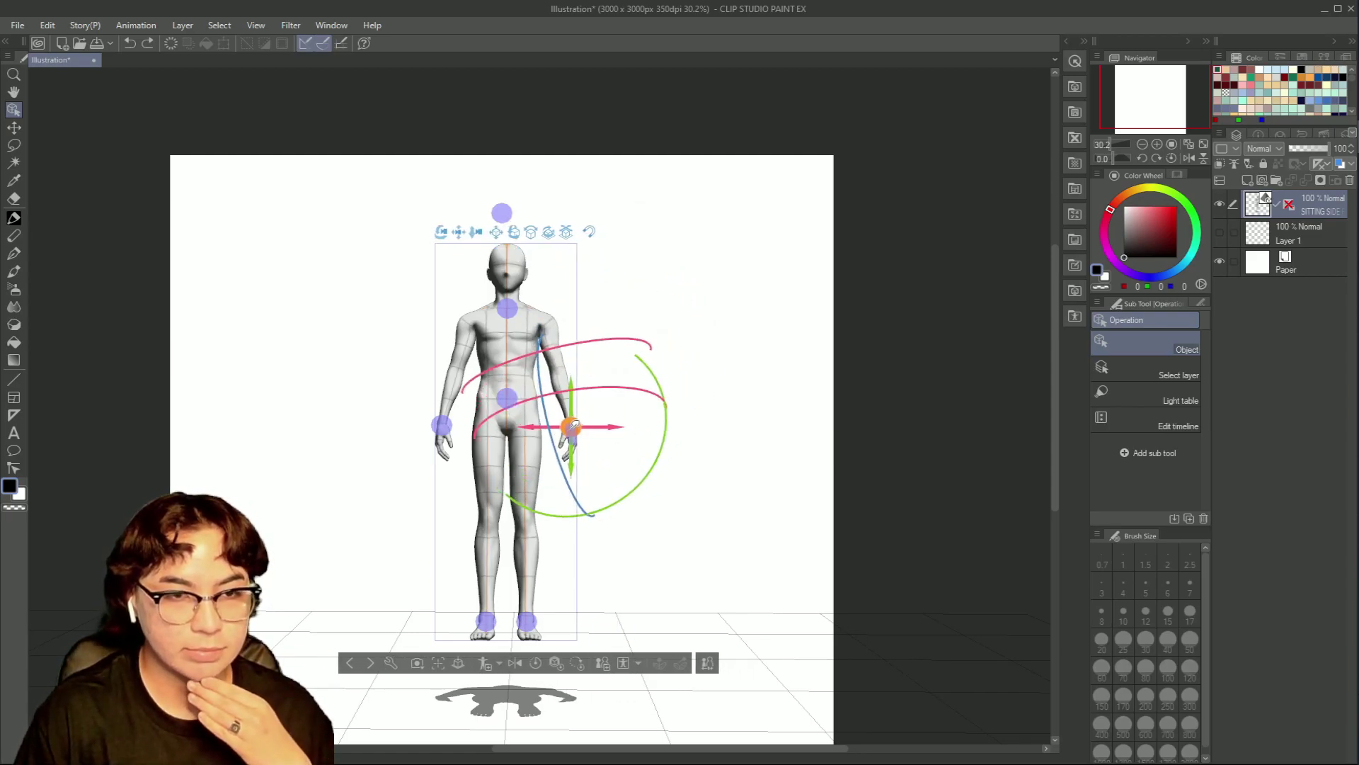
# - Try turning the head with its gaze point and rotating the figure's right upper arm, and undo the change
pyautogui.click(502, 213)
pyautogui.moveTo(526, 198); pyautogui.dragTo(591, 187)
pyautogui.click(452, 310)
pyautogui.moveTo(452, 311); pyautogui.dragTo(505, 338)
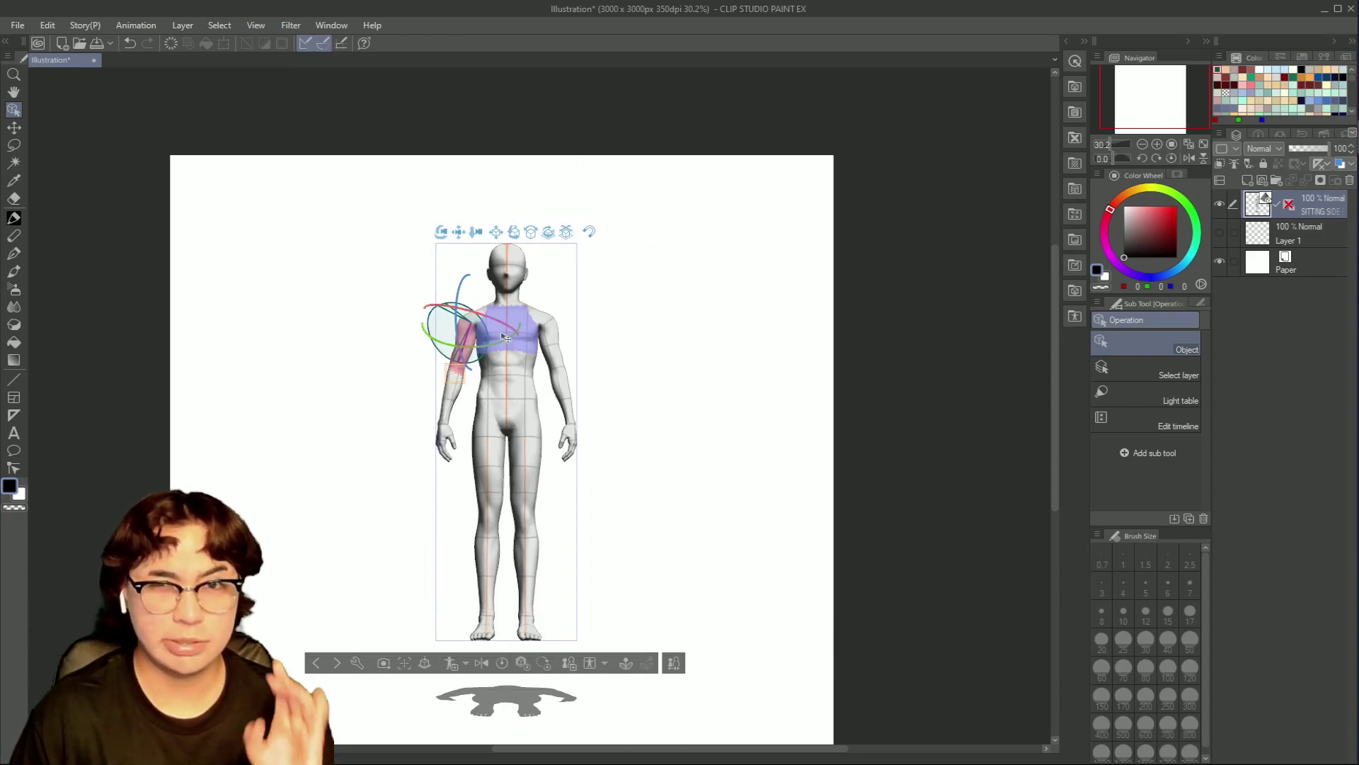
pyautogui.hotkey('ctrl', 'z')
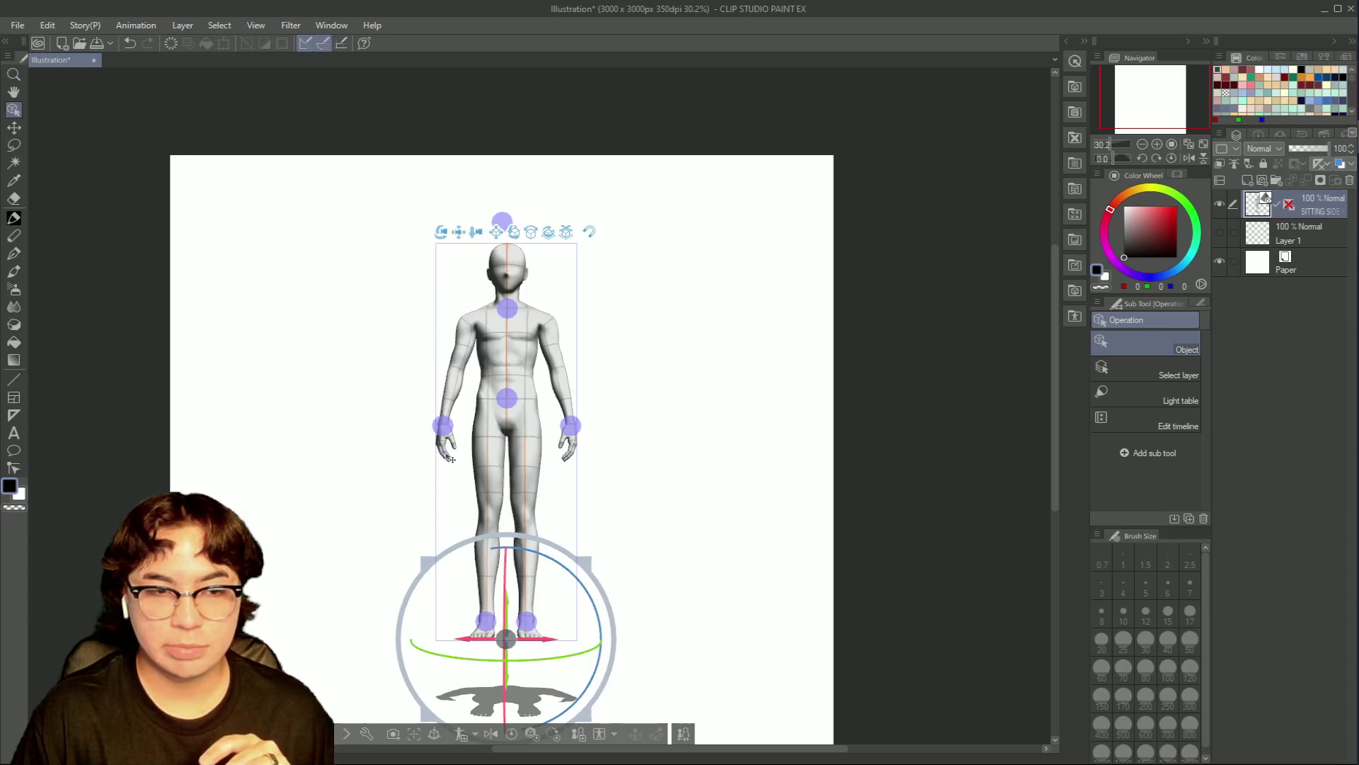
# - Select the index finger's base joint on the figure's right hand and rotate it
pyautogui.click(448, 460)
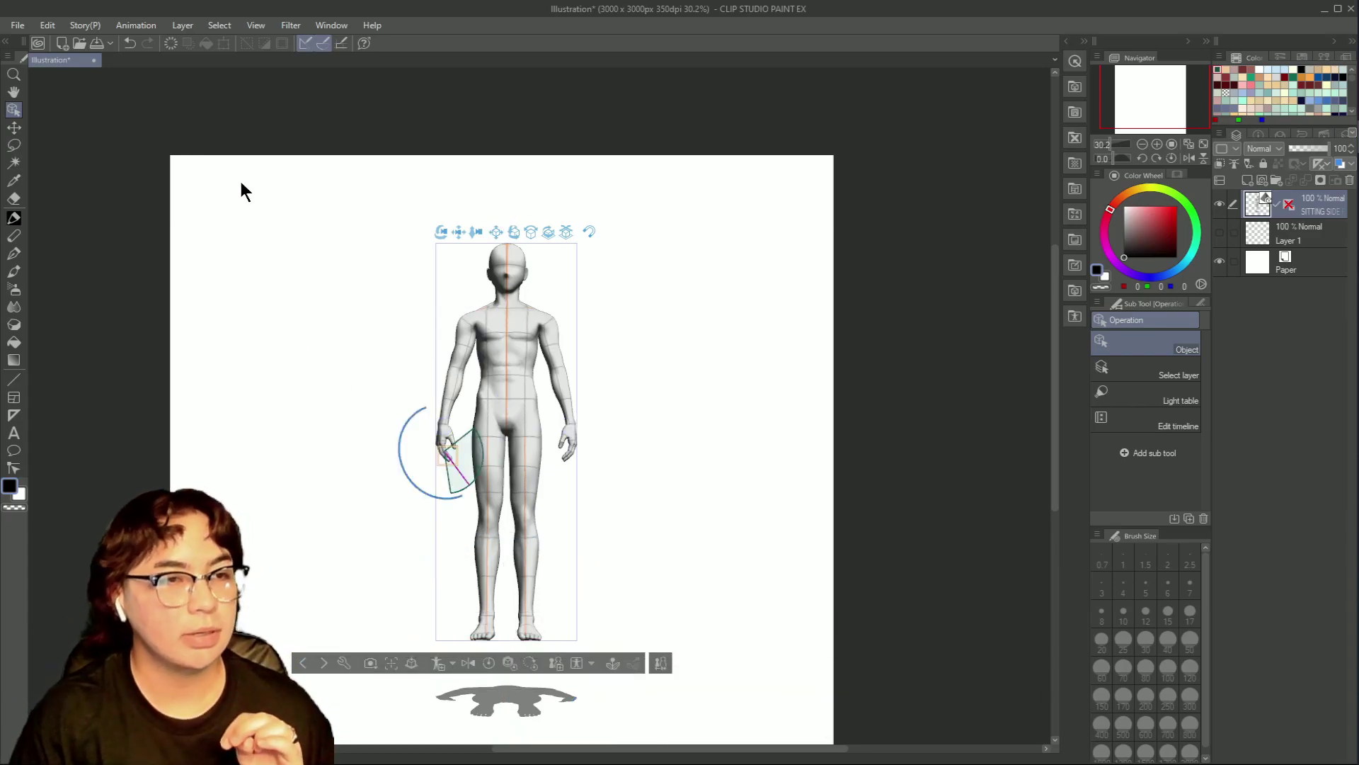
pyautogui.click(14, 128)
pyautogui.scroll(5, 459, 443)
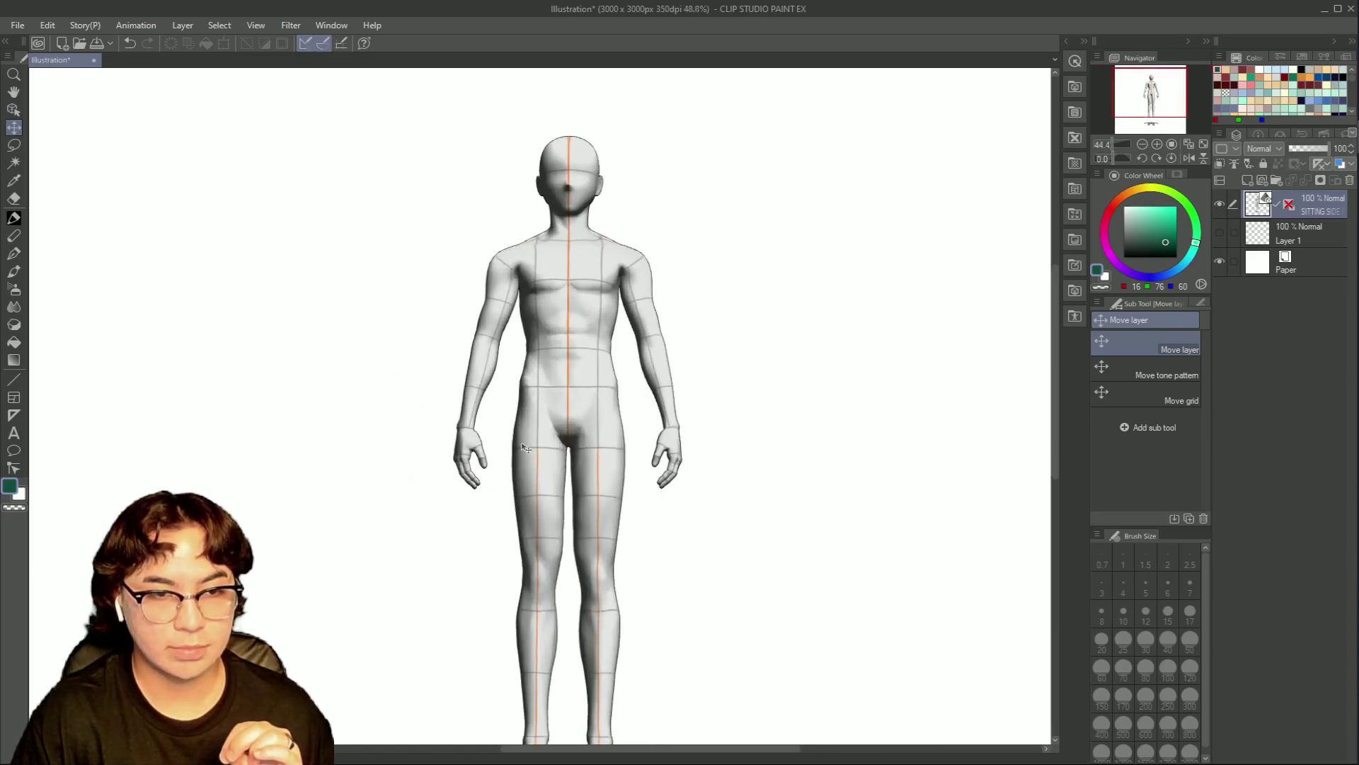
pyautogui.scroll(2, 206, 291)
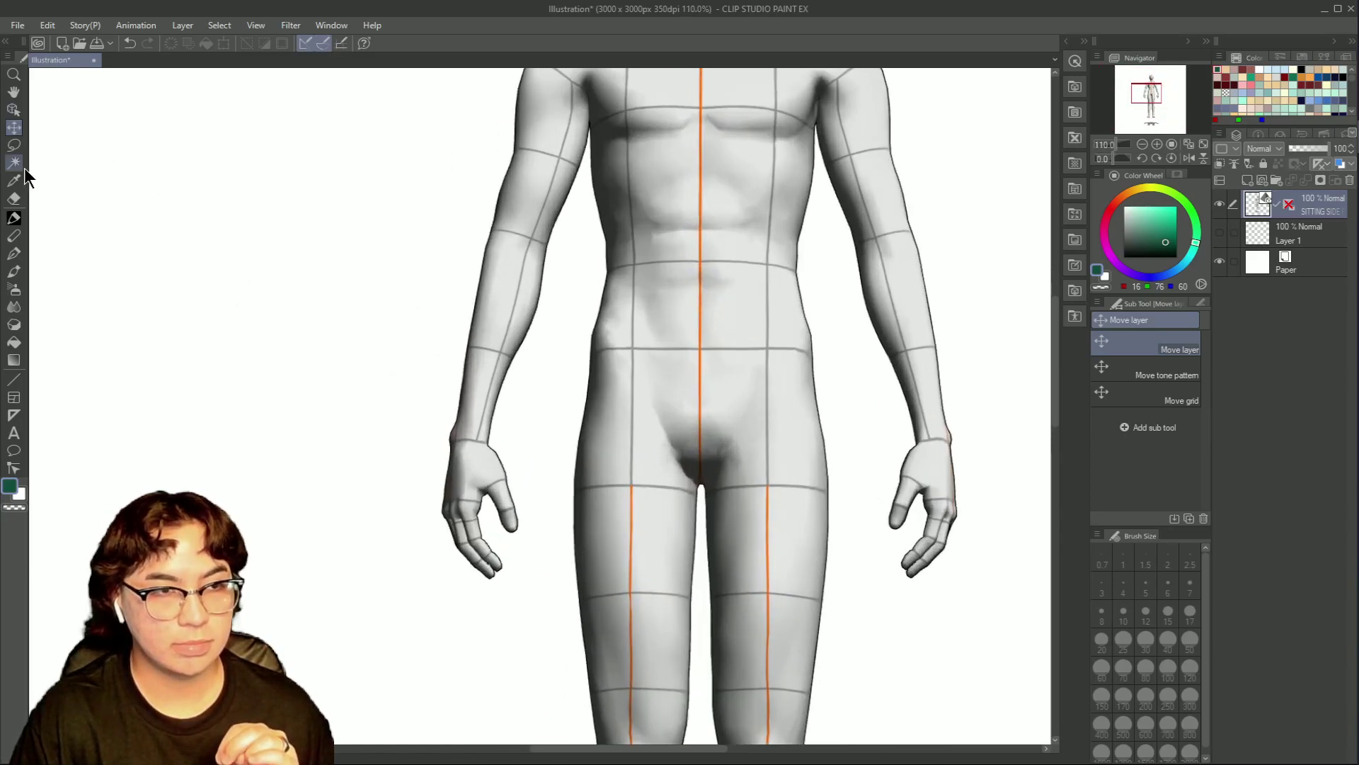
pyautogui.click(13, 110)
pyautogui.click(487, 541)
pyautogui.moveTo(440, 532); pyautogui.dragTo(509, 543)
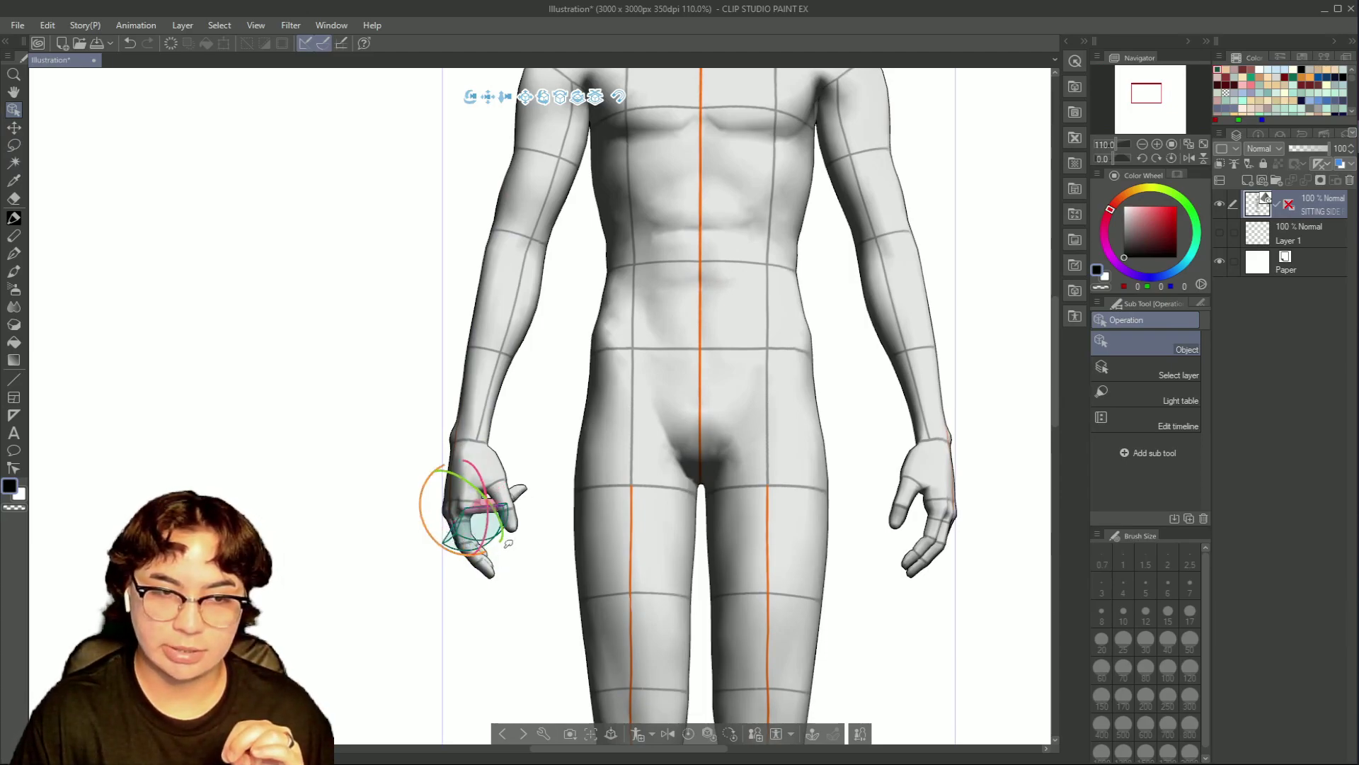
# - Open the figure's detailed Pose settings and close the right hand into a fist with the Pose hand control
pyautogui.click(542, 734)
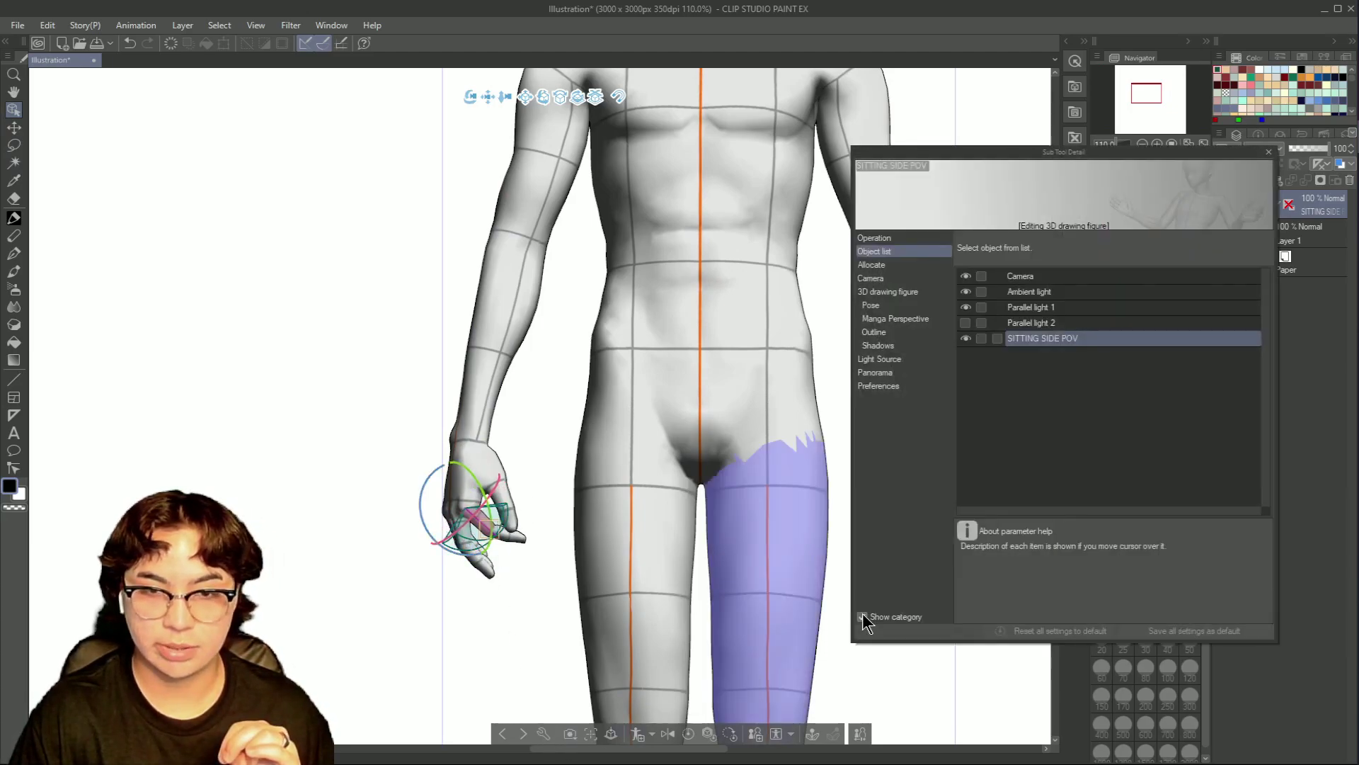
pyautogui.click(873, 305)
pyautogui.moveTo(1133, 457)
pyautogui.mouseDown()
pyautogui.moveTo(1133, 439)
pyautogui.moveTo(1149, 445)
pyautogui.moveTo(1167, 419)
pyautogui.moveTo(1132, 481)
pyautogui.mouseUp()
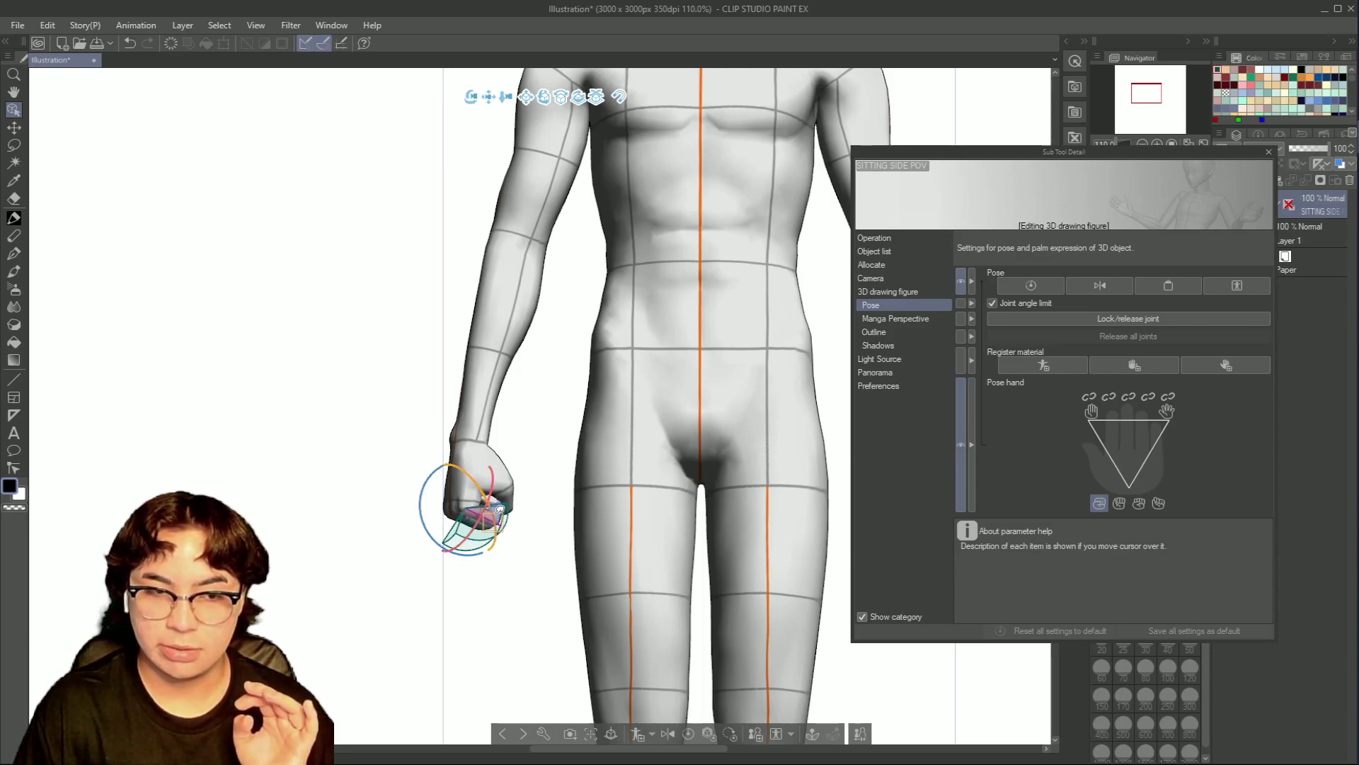
# - Straighten the index finger of the right fist joint by joint so it points down, and deselect the finger
pyautogui.moveTo(453, 511); pyautogui.dragTo(346, 519)
pyautogui.click(490, 543)
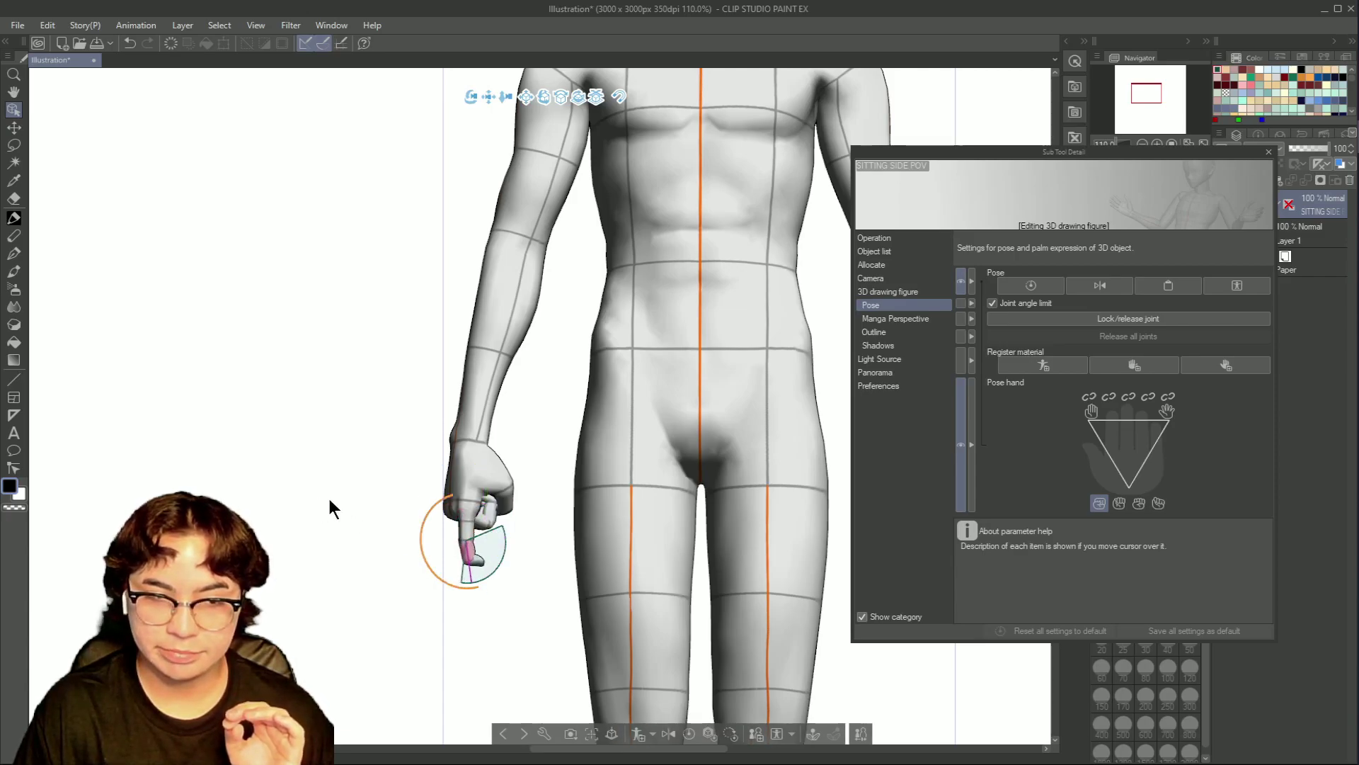
pyautogui.click(471, 565)
pyautogui.moveTo(440, 546); pyautogui.dragTo(482, 564)
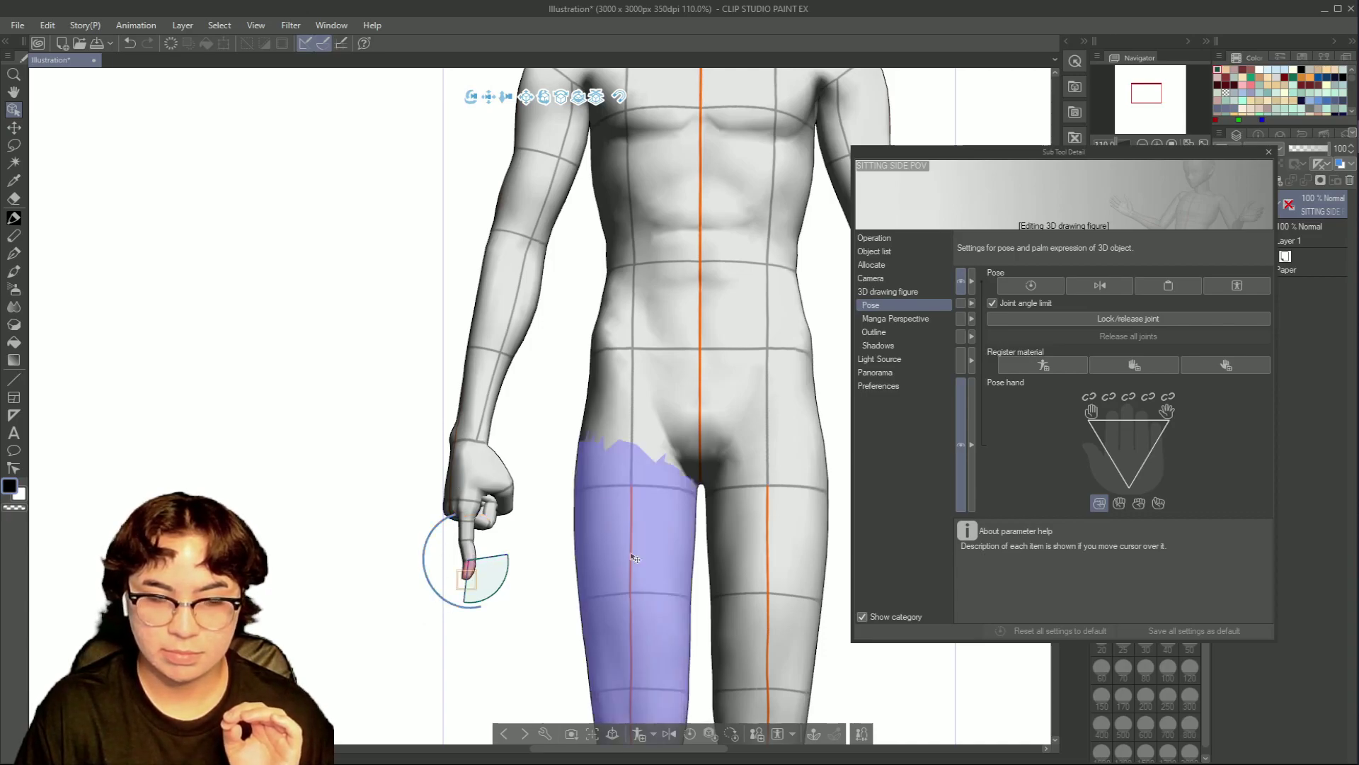
pyautogui.click(456, 556)
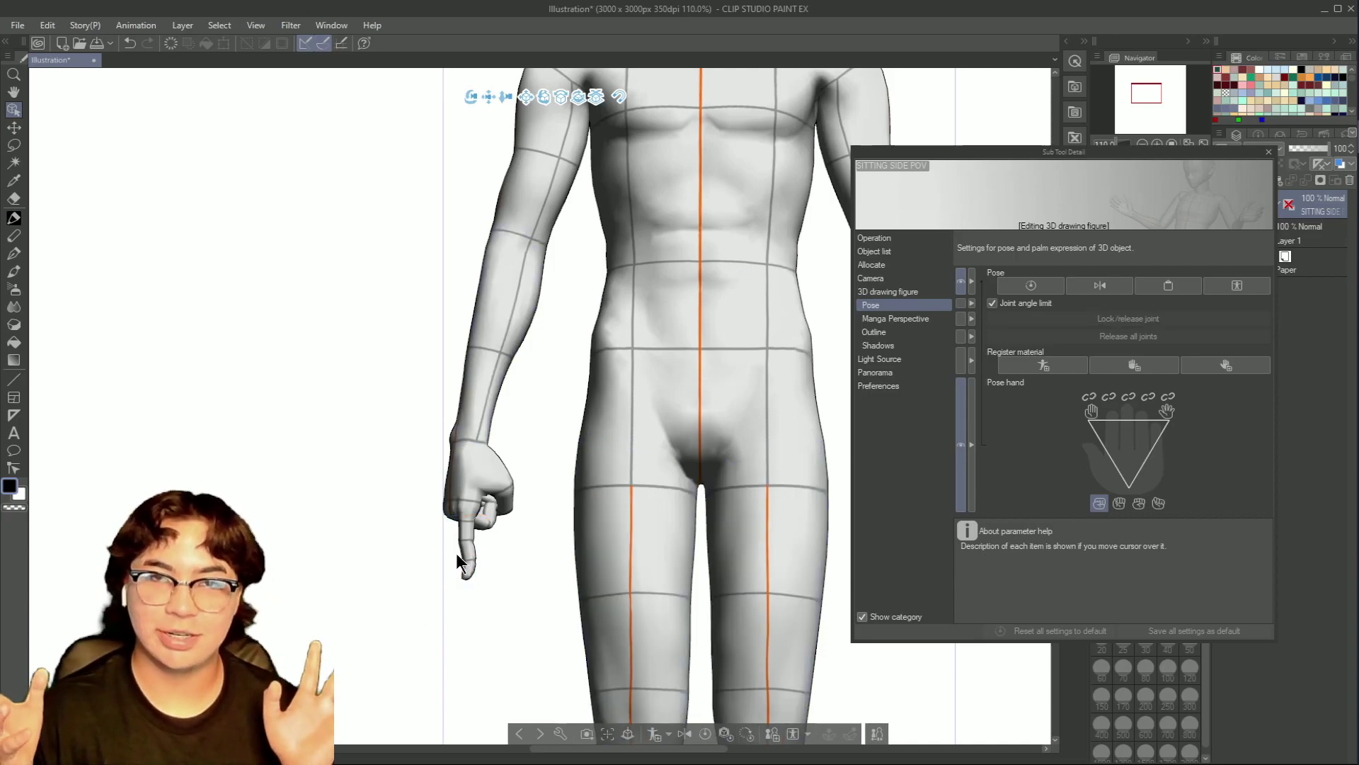
pyautogui.moveTo(1147, 428); pyautogui.dragTo(1068, 397)
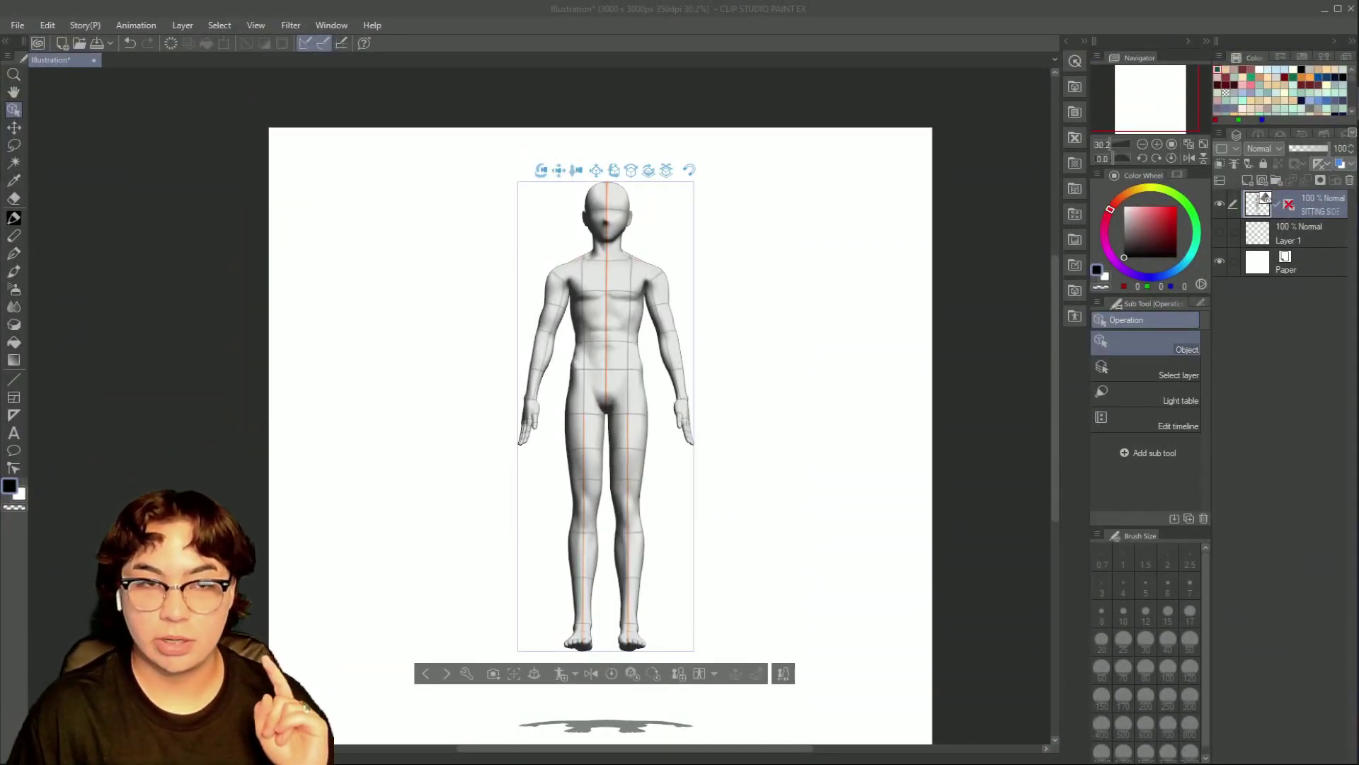
# - Try the camera rotate, pan and zoom controls above the figure, undoing the last sideways camera pan
pyautogui.moveTo(543, 172)
pyautogui.mouseDown()
pyautogui.moveTo(528, 179)
pyautogui.moveTo(570, 181)
pyautogui.moveTo(528, 170)
pyautogui.moveTo(560, 202)
pyautogui.moveTo(556, 162)
pyautogui.mouseUp()
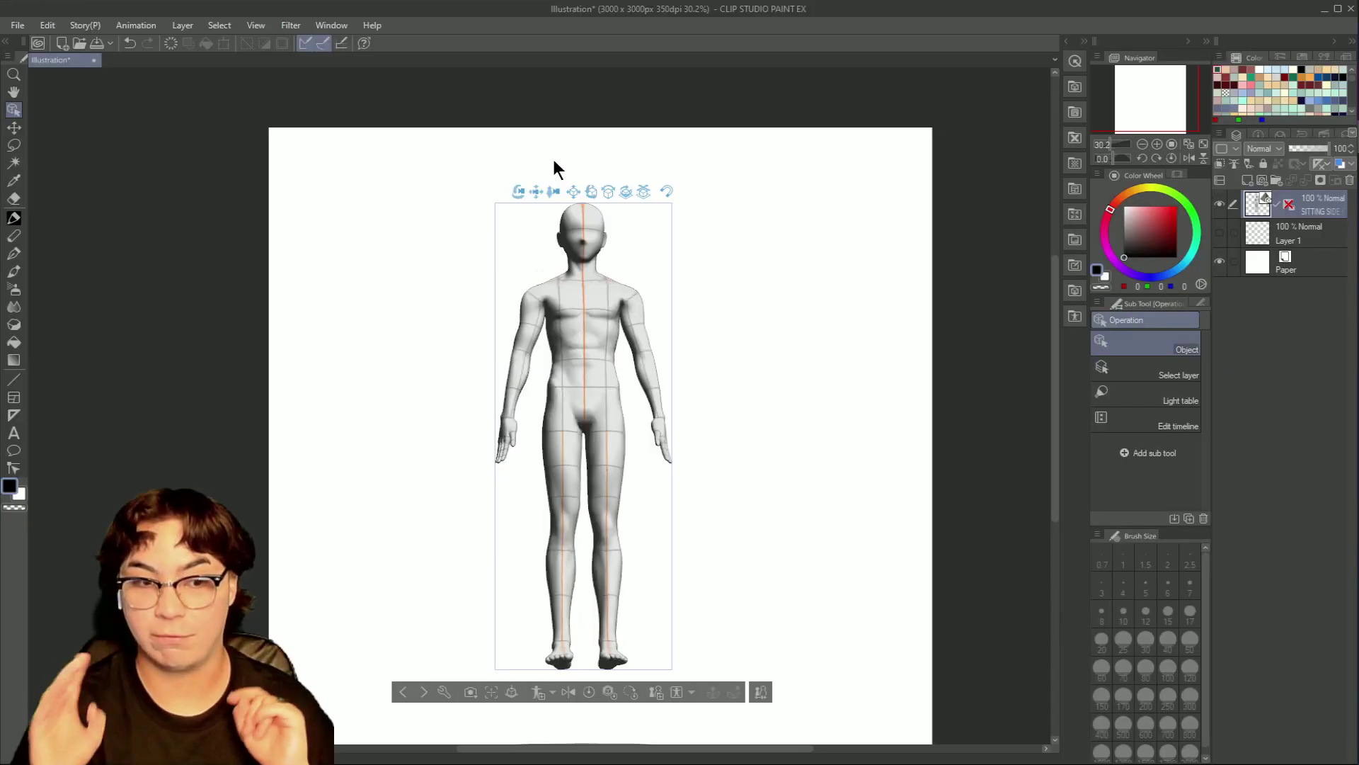
pyautogui.moveTo(538, 203); pyautogui.dragTo(563, 227)
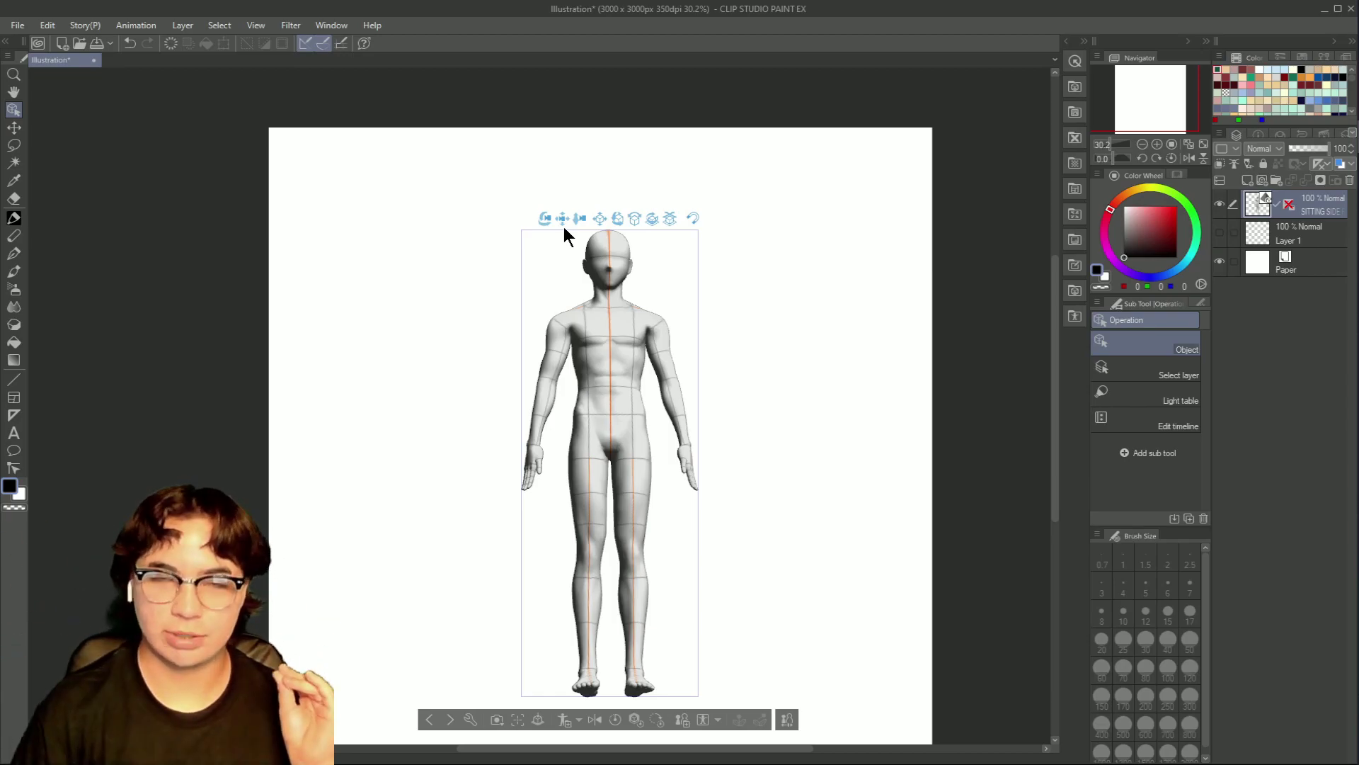
pyautogui.moveTo(546, 219); pyautogui.dragTo(485, 221)
pyautogui.hotkey('ctrl', 'z')
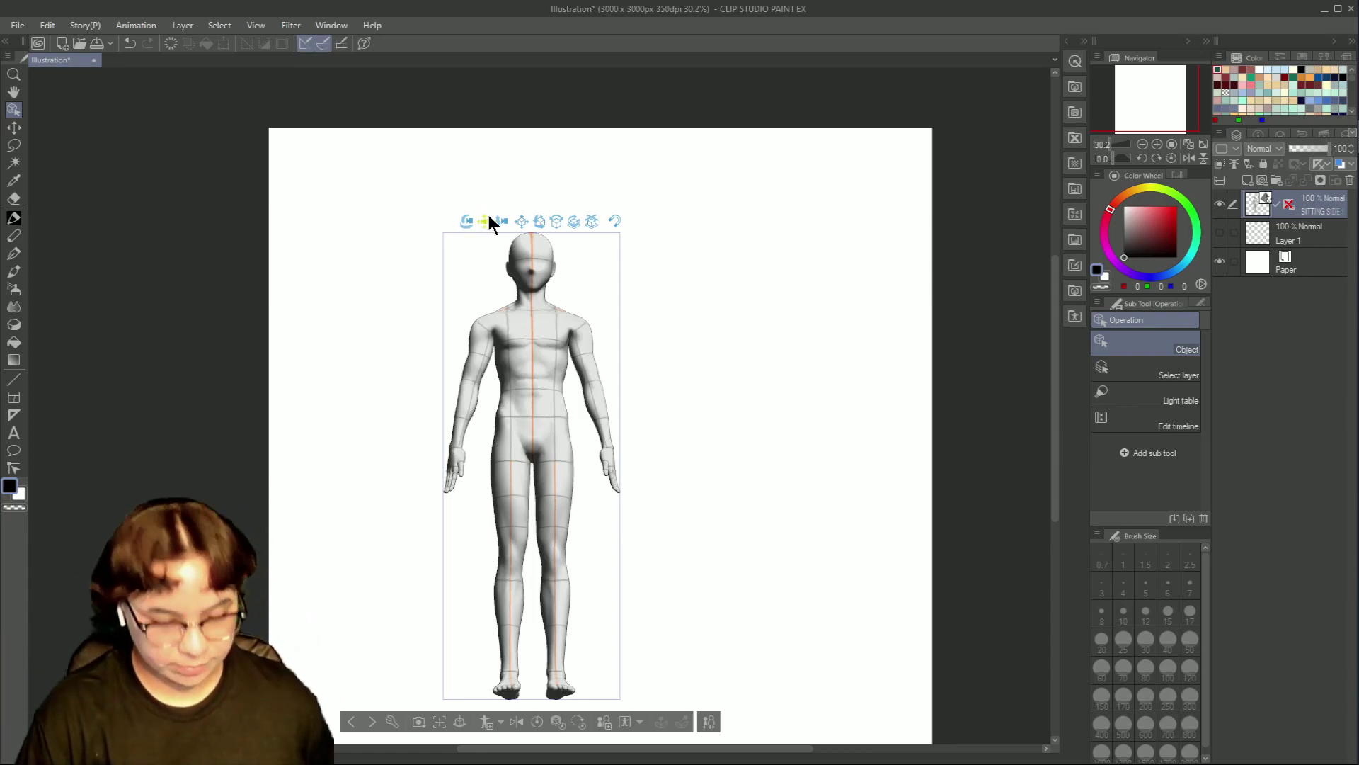
pyautogui.hotkey('ctrl', 'z')
pyautogui.moveTo(586, 225)
pyautogui.mouseDown()
pyautogui.moveTo(616, 221)
pyautogui.moveTo(630, 316)
pyautogui.moveTo(614, 212)
pyautogui.moveTo(638, 358)
pyautogui.moveTo(622, 185)
pyautogui.moveTo(589, 240)
pyautogui.mouseUp()
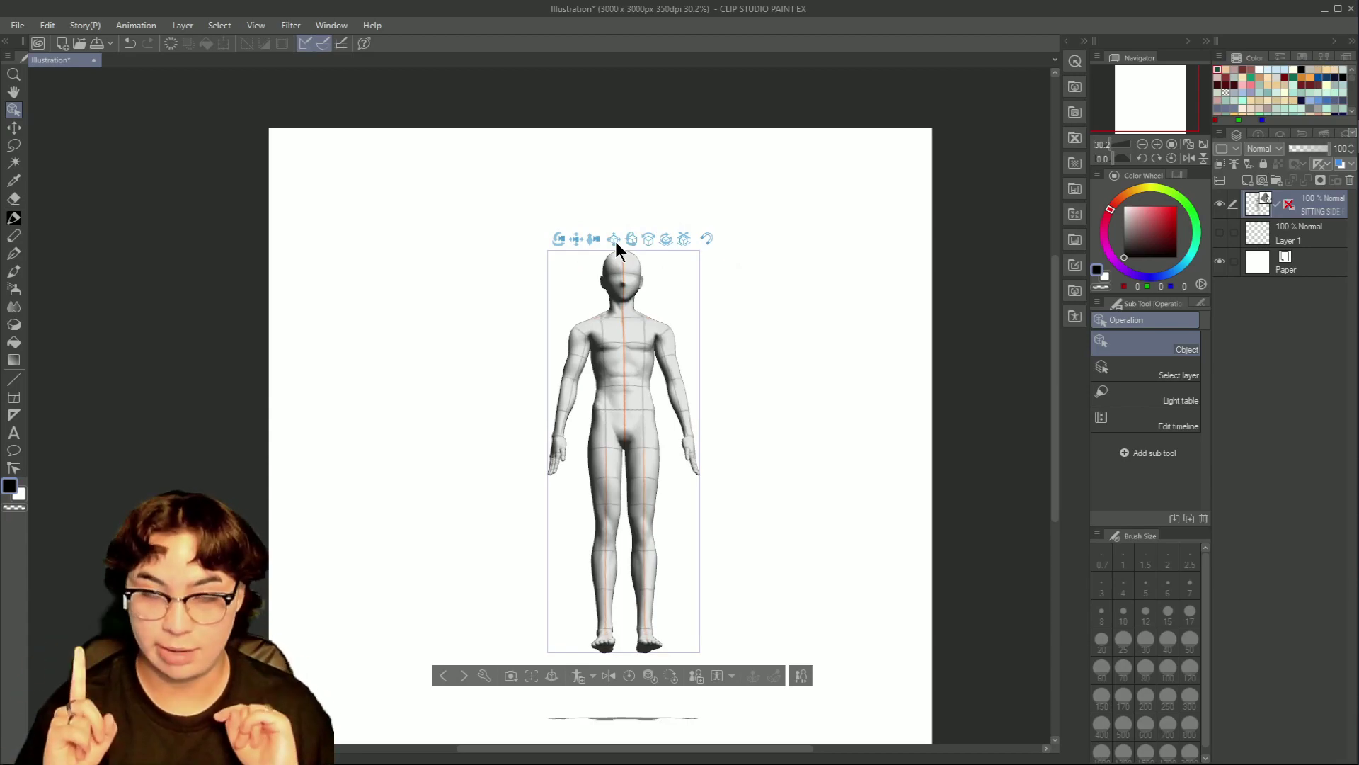
# - Rotate the whole figure with its object controls, try moving it nearer over the ground, and undo that move
pyautogui.moveTo(635, 240)
pyautogui.mouseDown()
pyautogui.moveTo(581, 263)
pyautogui.moveTo(740, 264)
pyautogui.moveTo(597, 281)
pyautogui.moveTo(660, 234)
pyautogui.moveTo(651, 252)
pyautogui.mouseUp()
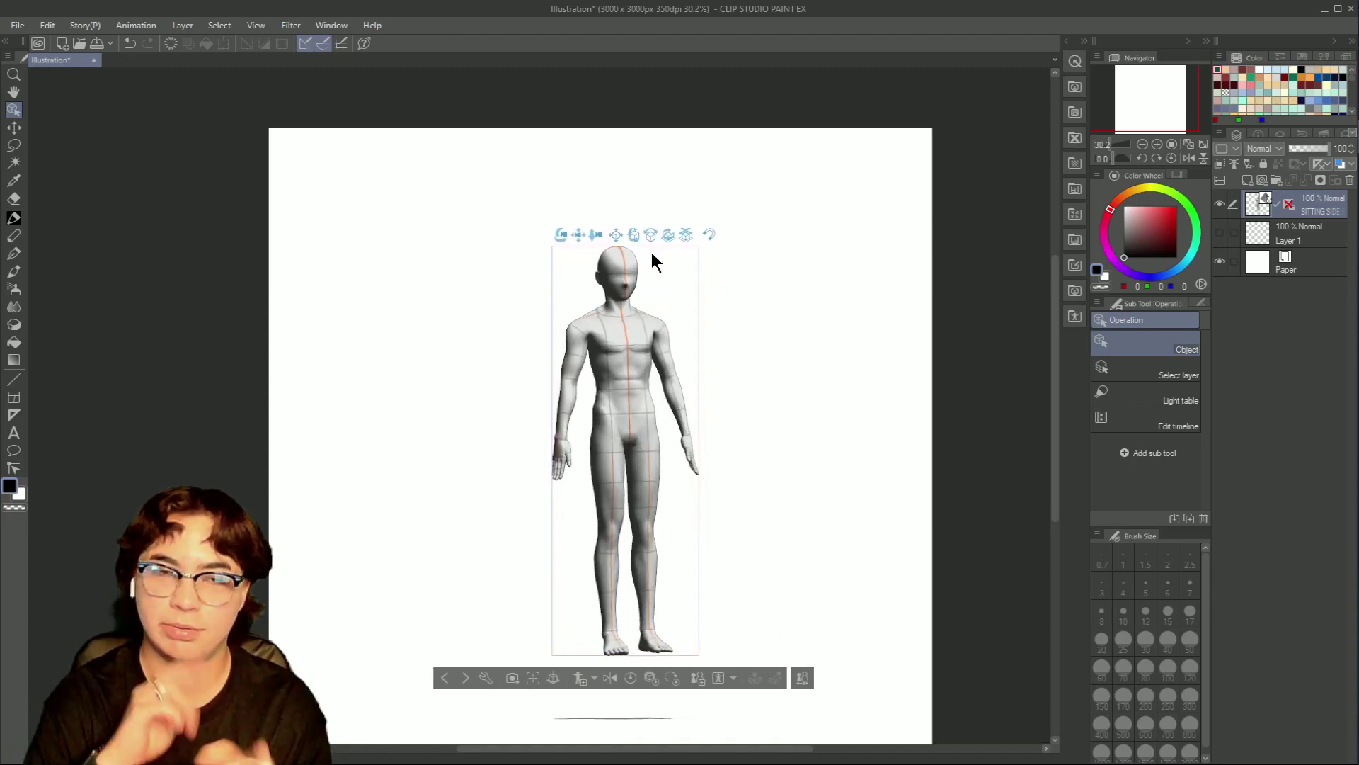
pyautogui.moveTo(650, 236); pyautogui.dragTo(685, 524)
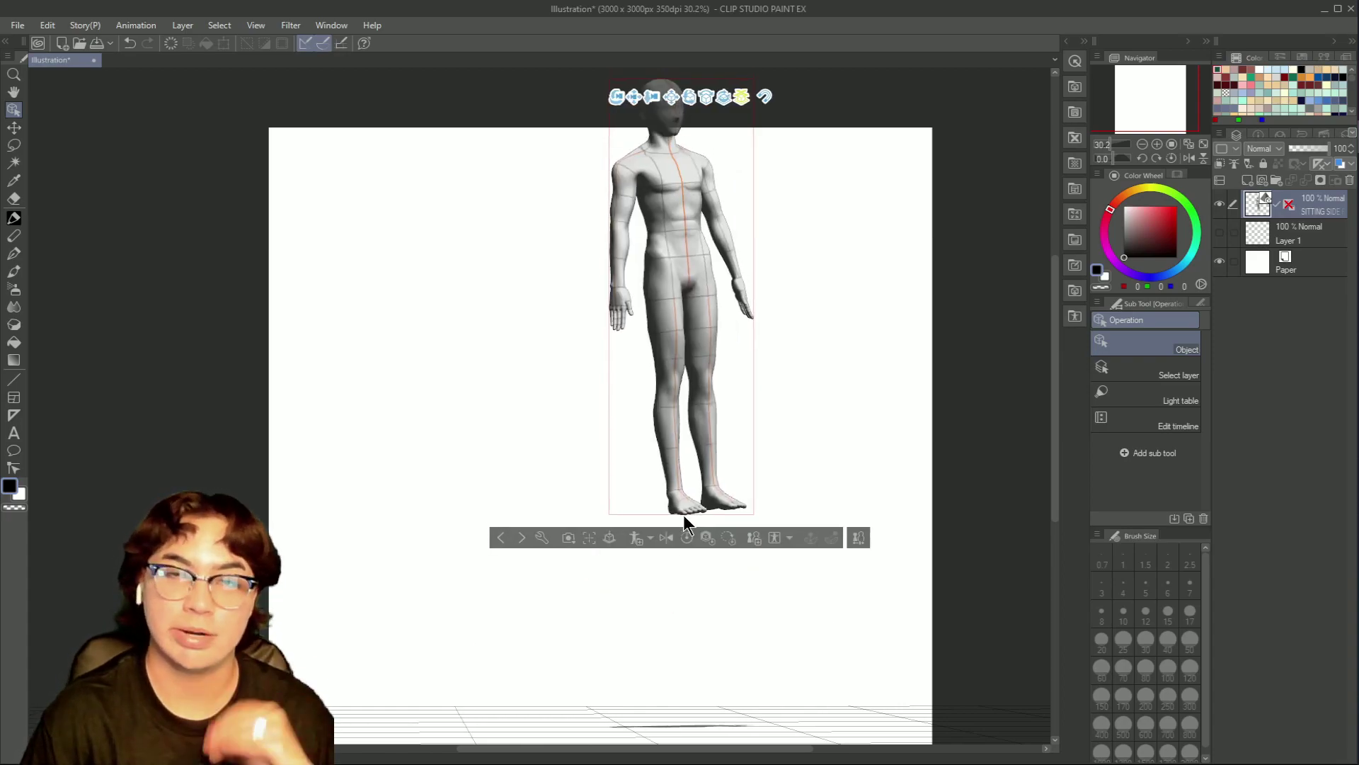
pyautogui.moveTo(684, 521); pyautogui.dragTo(519, 684)
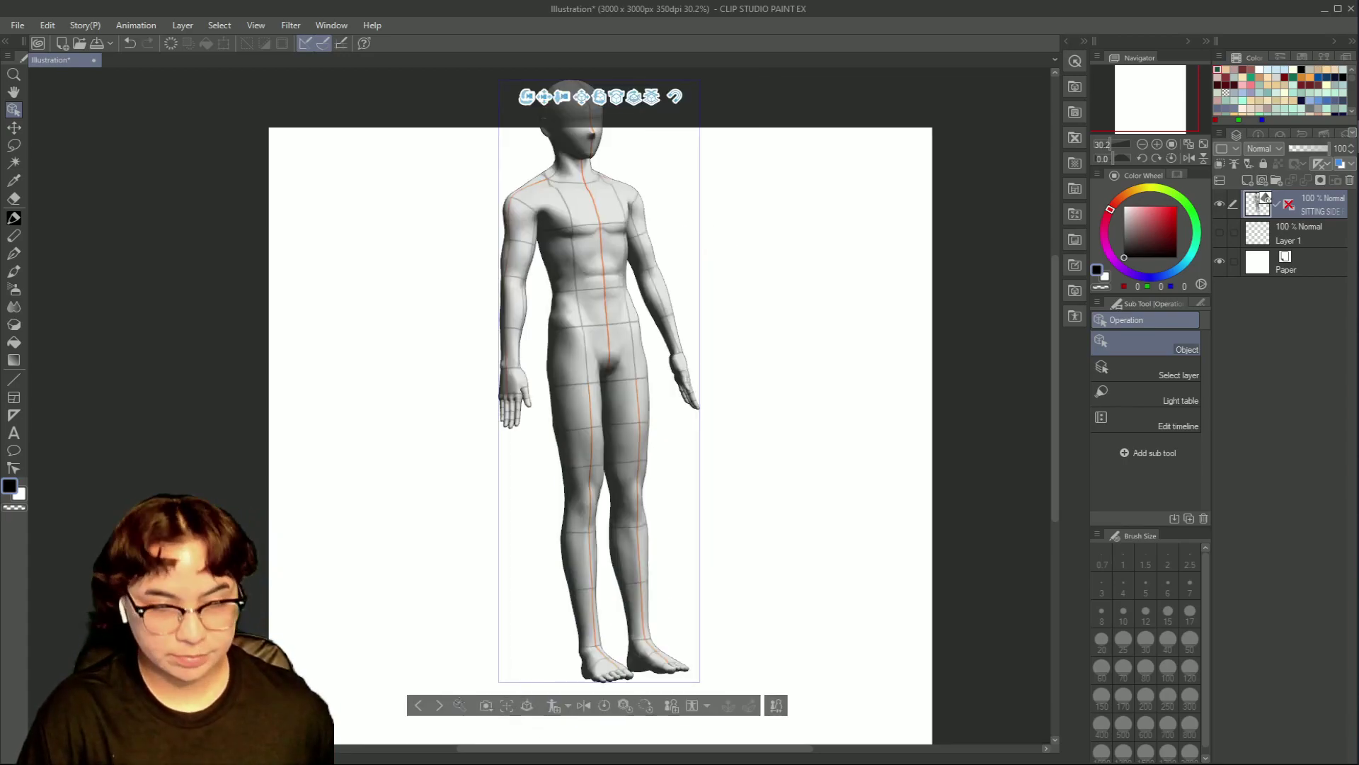
pyautogui.hotkey('ctrl', 'z')
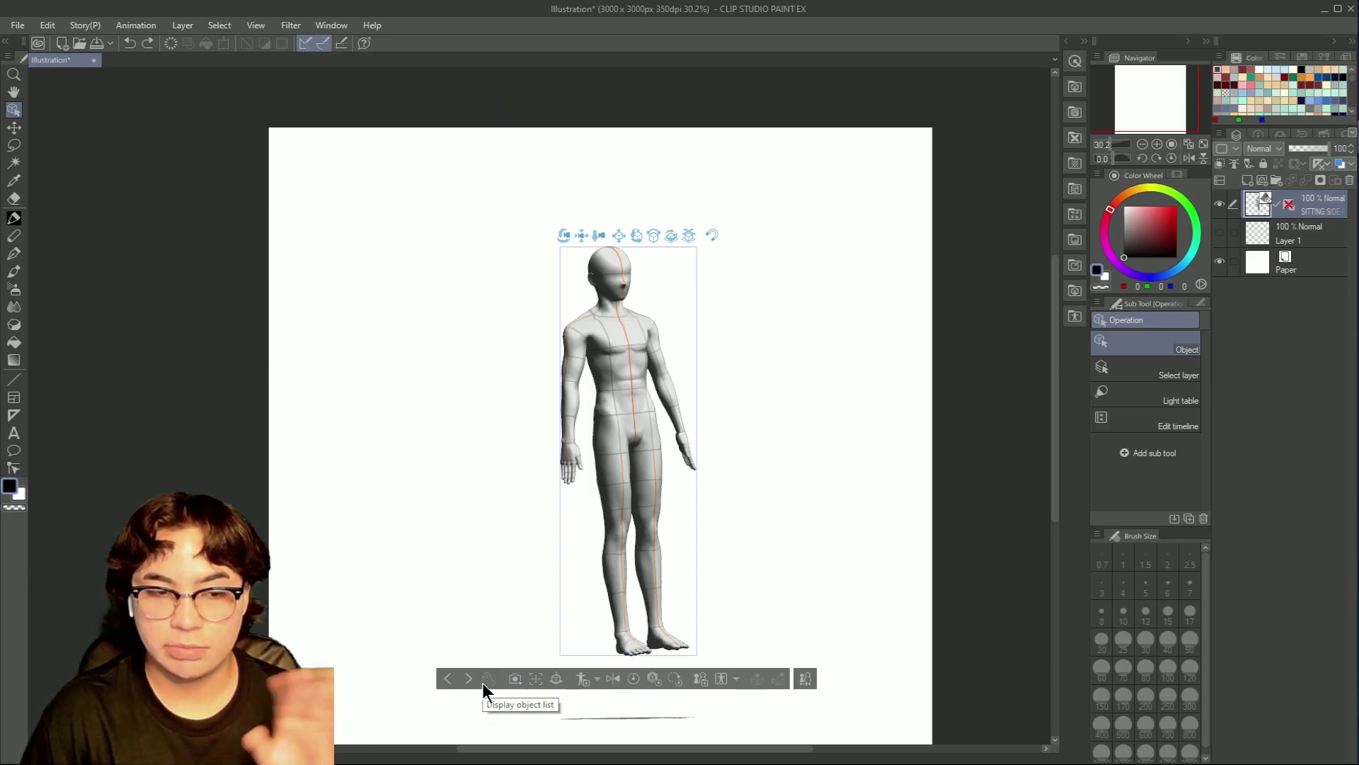
# - Apply the three-quarter head close-up and full-body side camera presets, and center the view on the figure
pyautogui.click(514, 681)
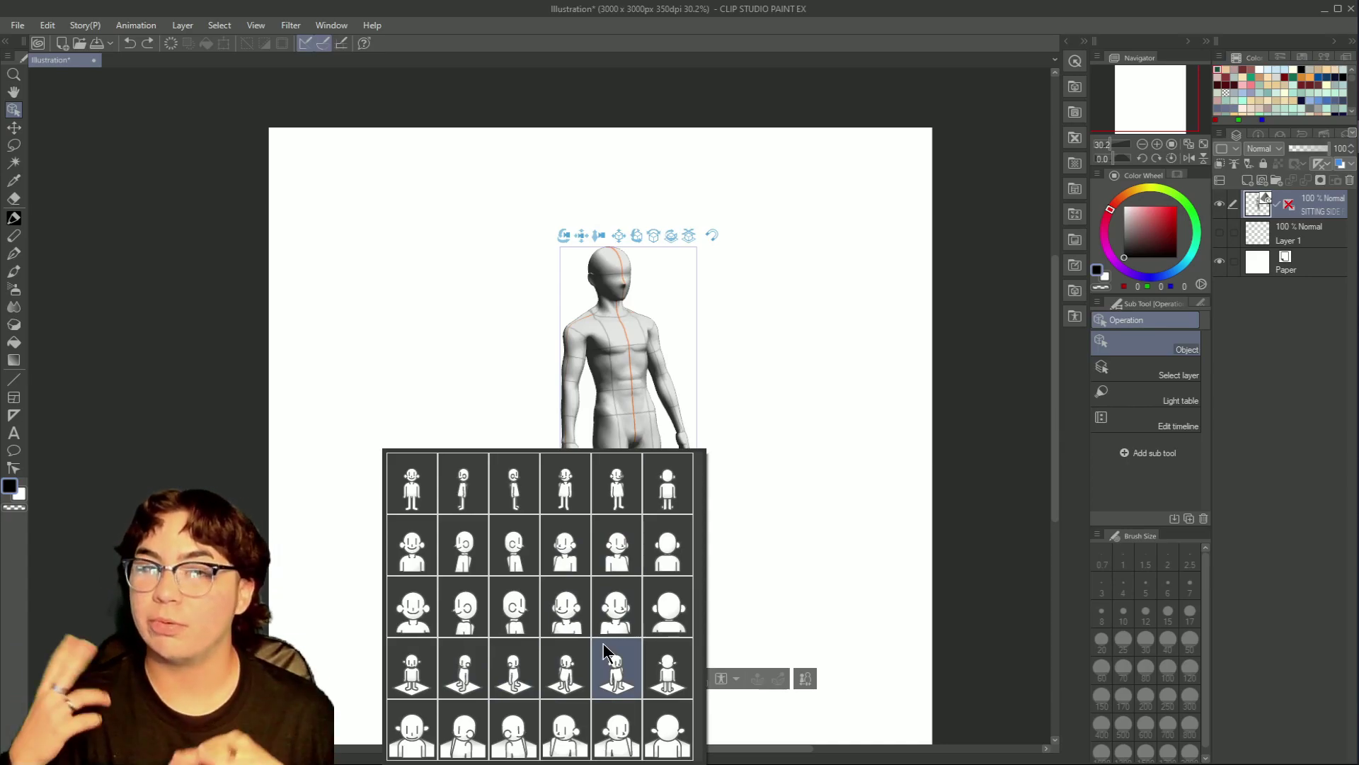
pyautogui.click(565, 601)
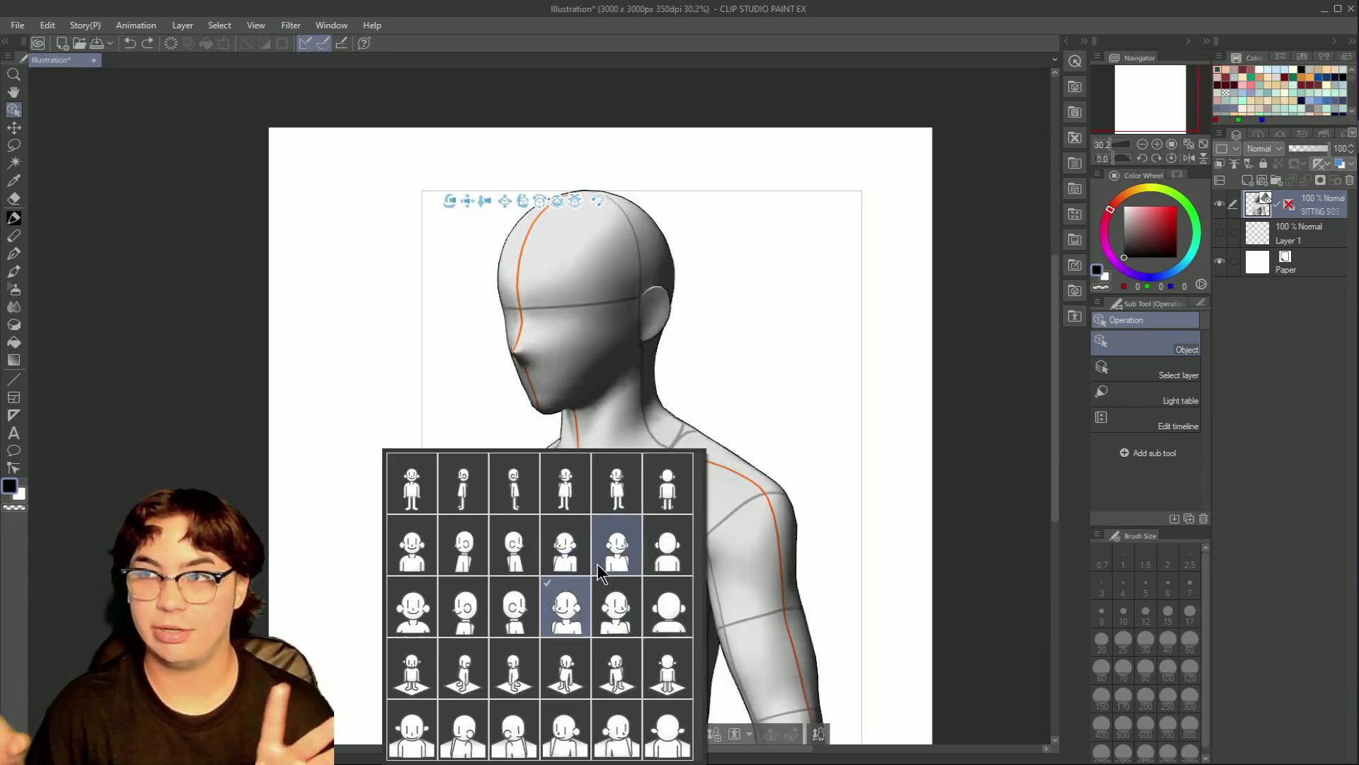
pyautogui.click(538, 487)
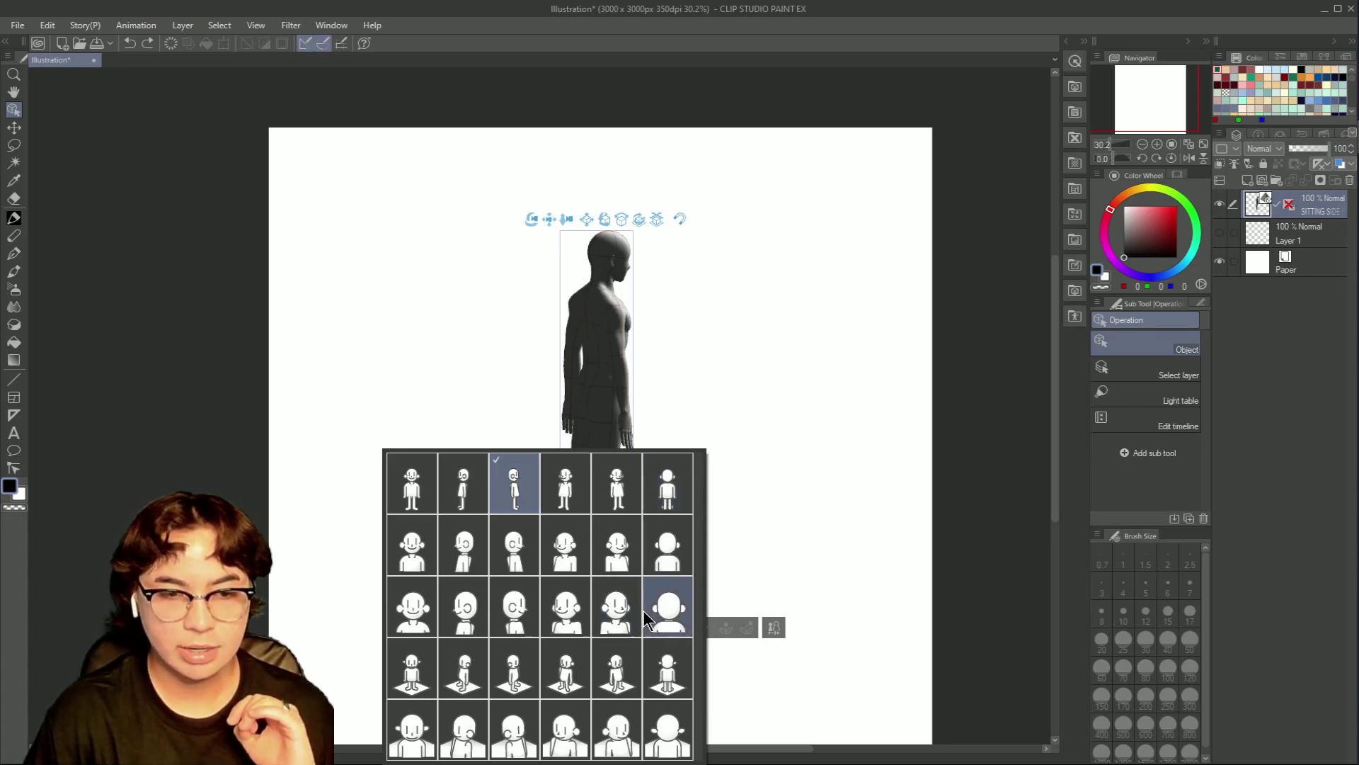
pyautogui.click(842, 490)
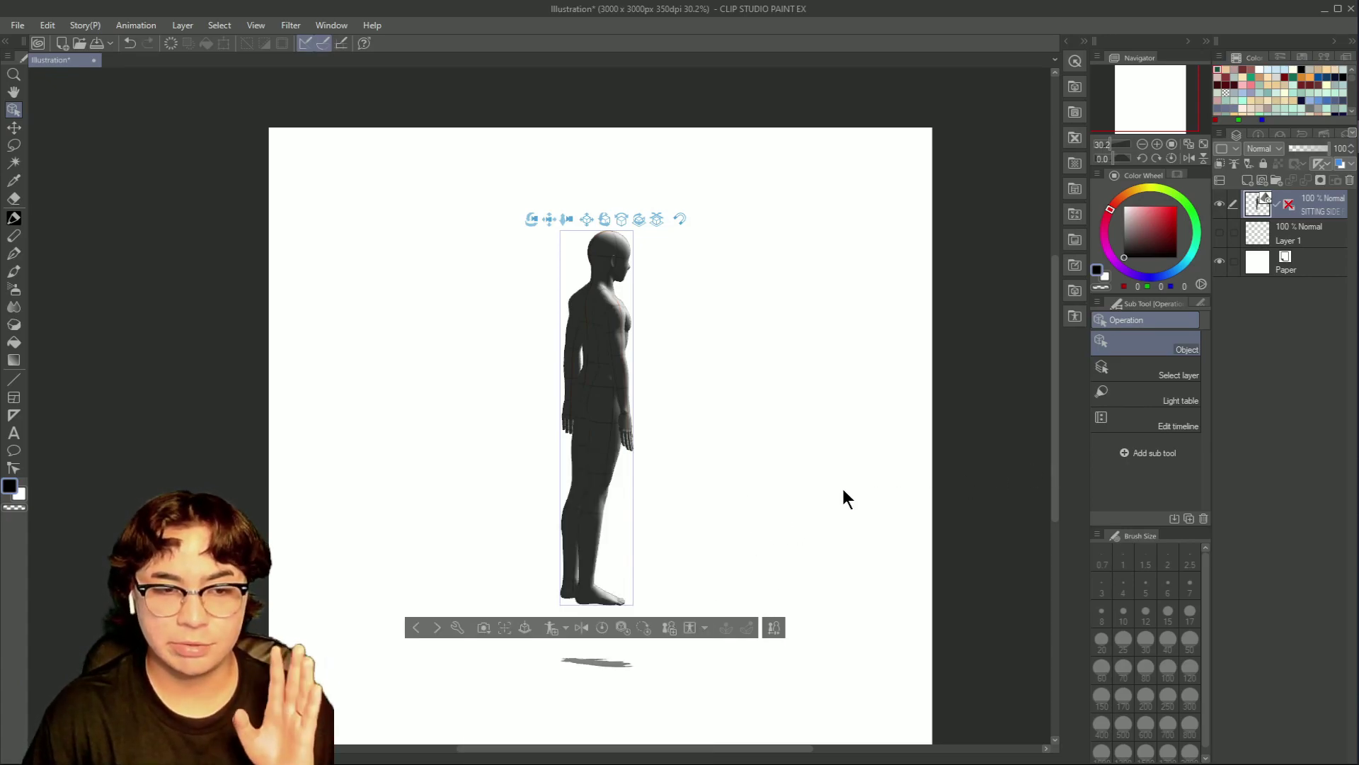
pyautogui.click(484, 628)
pyautogui.click(830, 566)
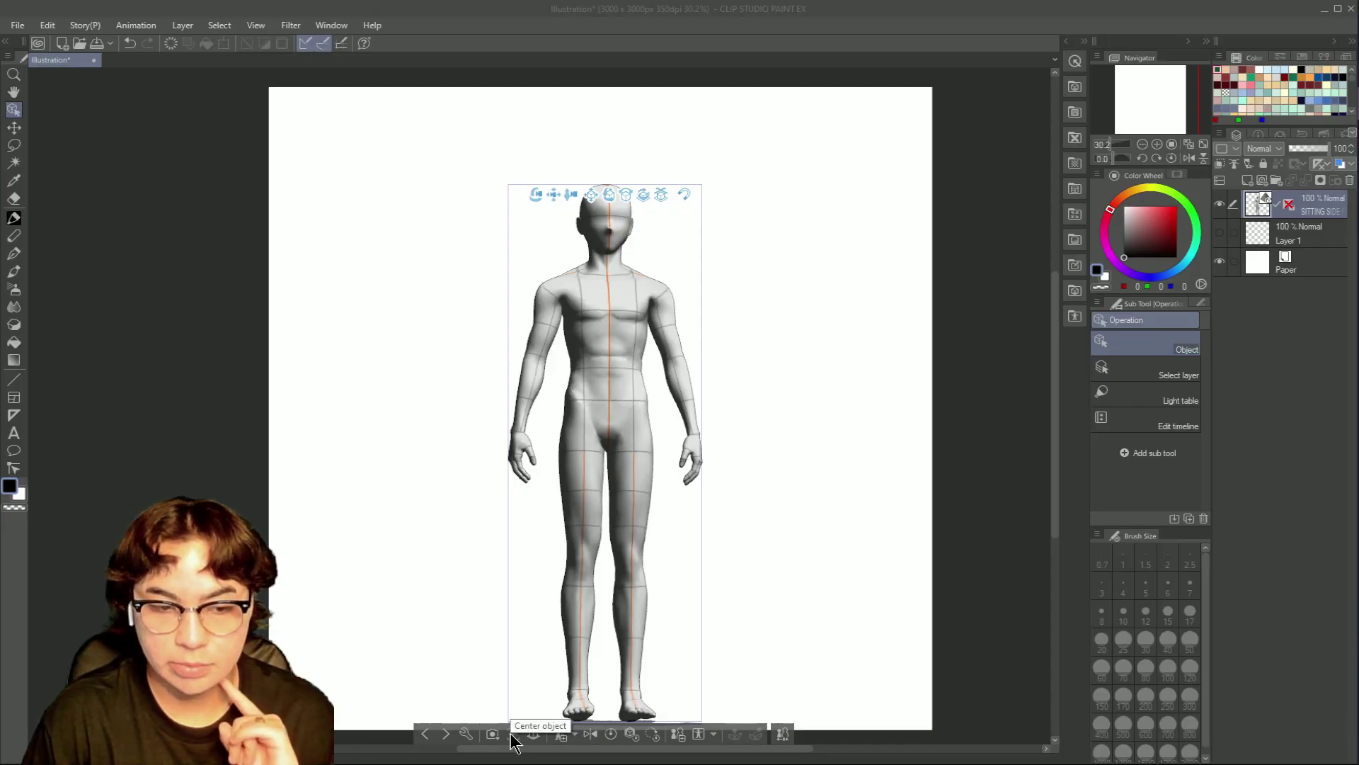
pyautogui.click(513, 736)
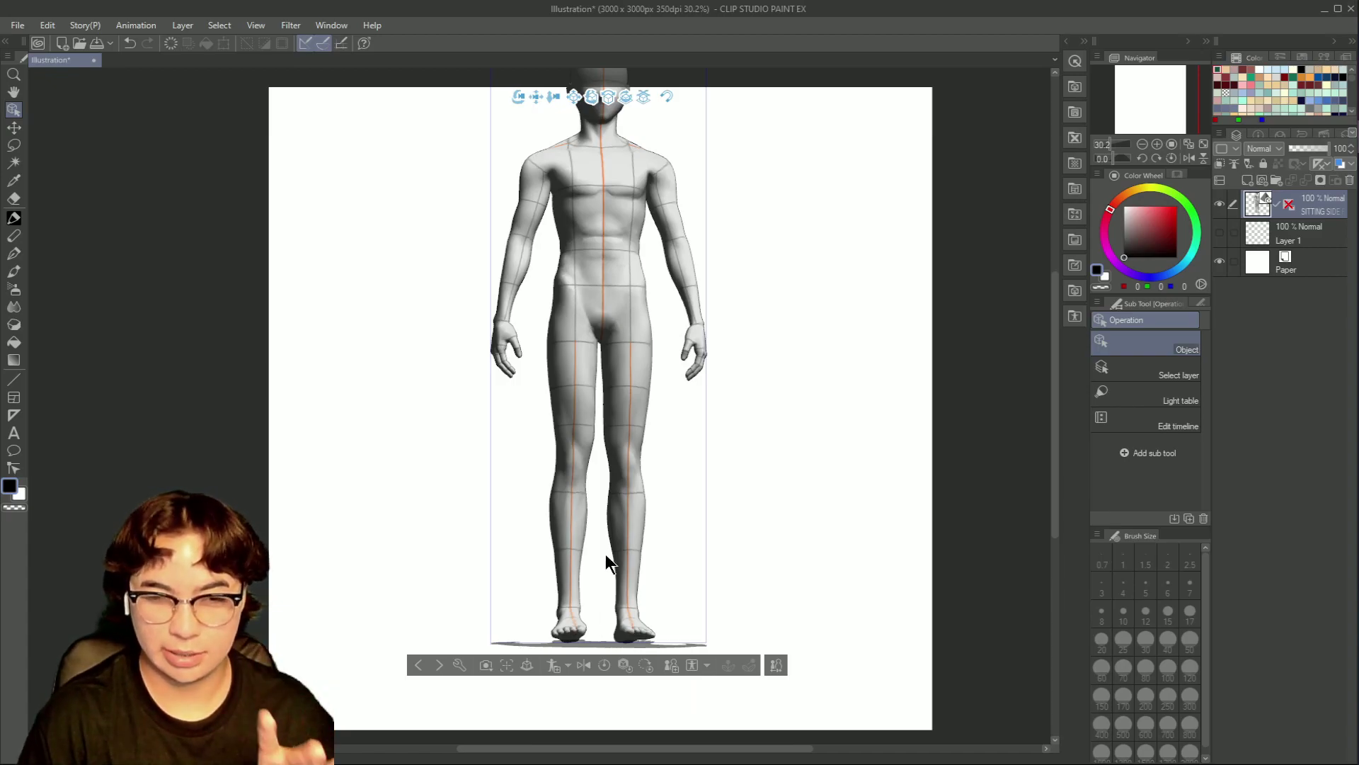
# - Select the whole figure, scale it down, and place it on ground level
pyautogui.click(635, 312)
pyautogui.moveTo(685, 557); pyautogui.dragTo(676, 593)
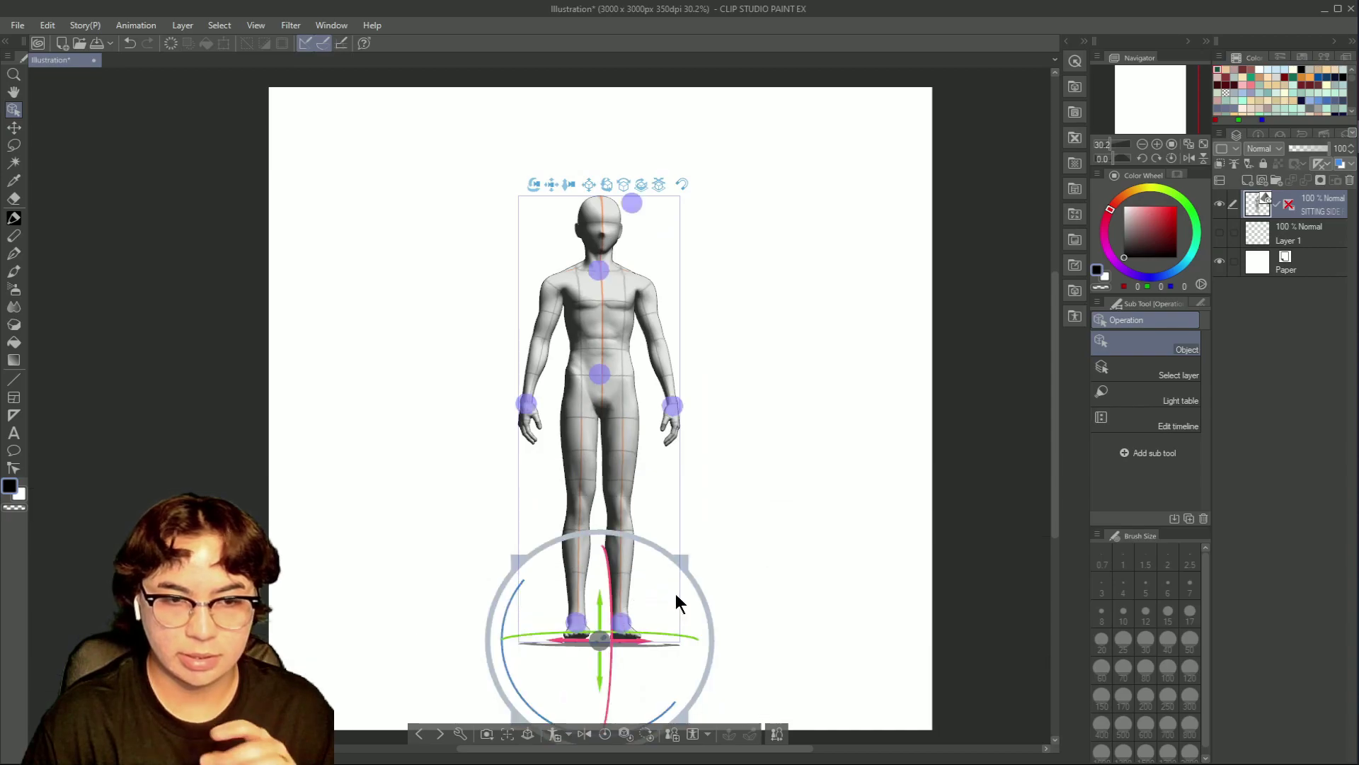
pyautogui.click(528, 738)
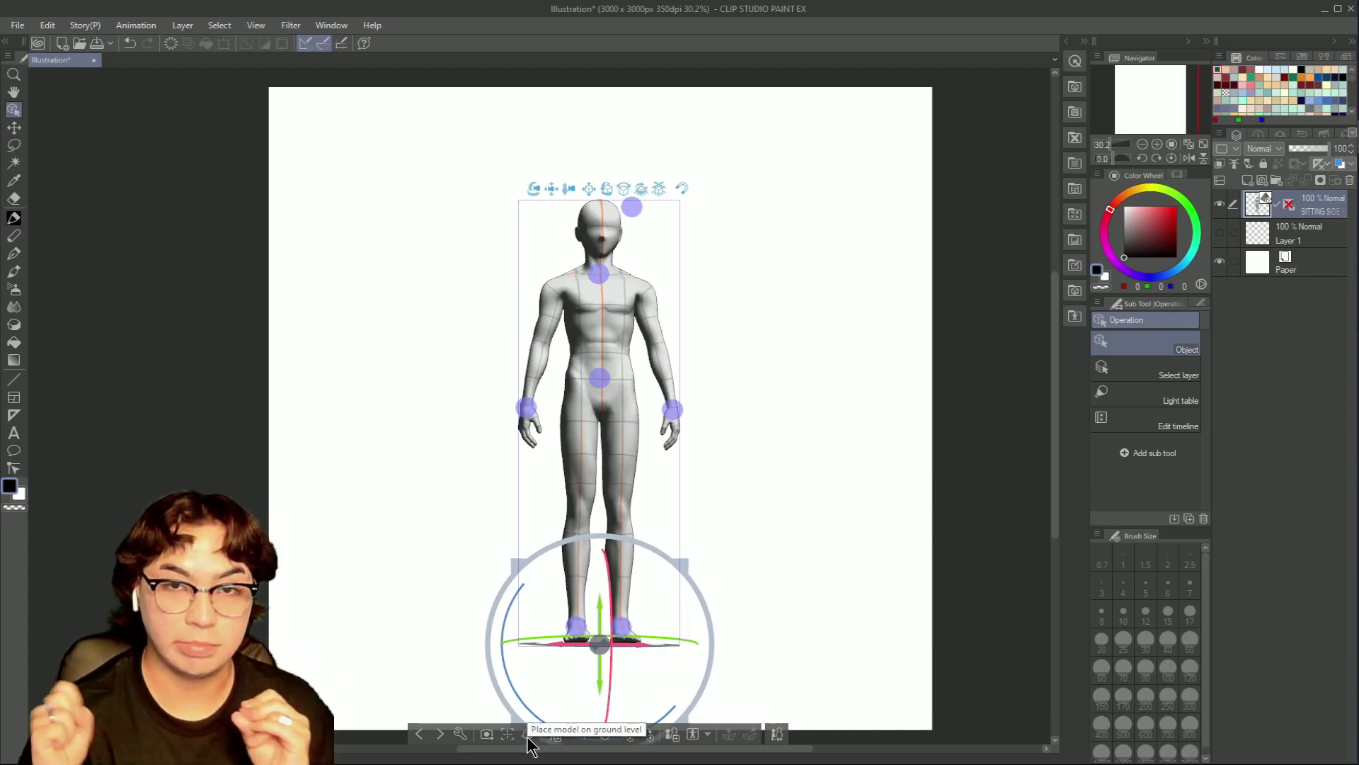
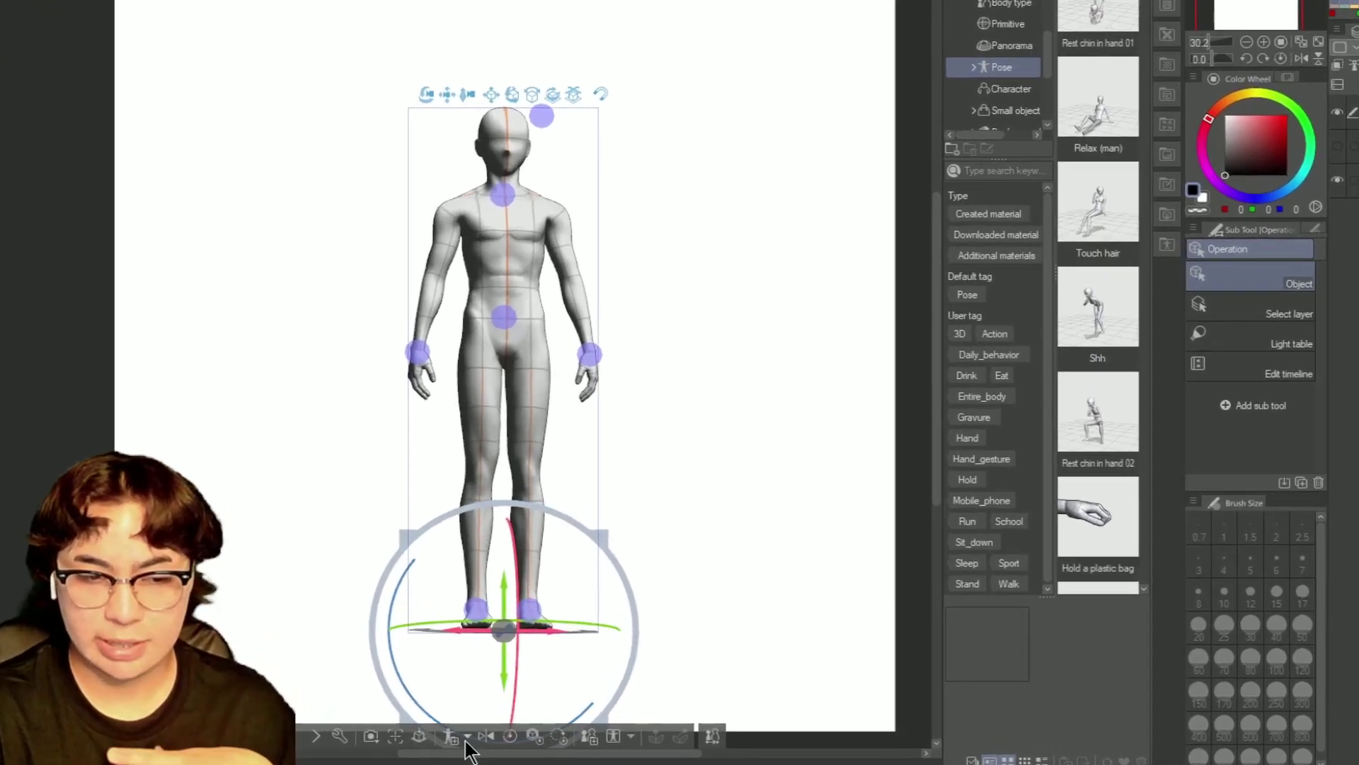
# - Look at the options for registering a full-body, left-hand or right-hand pose as material
pyautogui.click(467, 739)
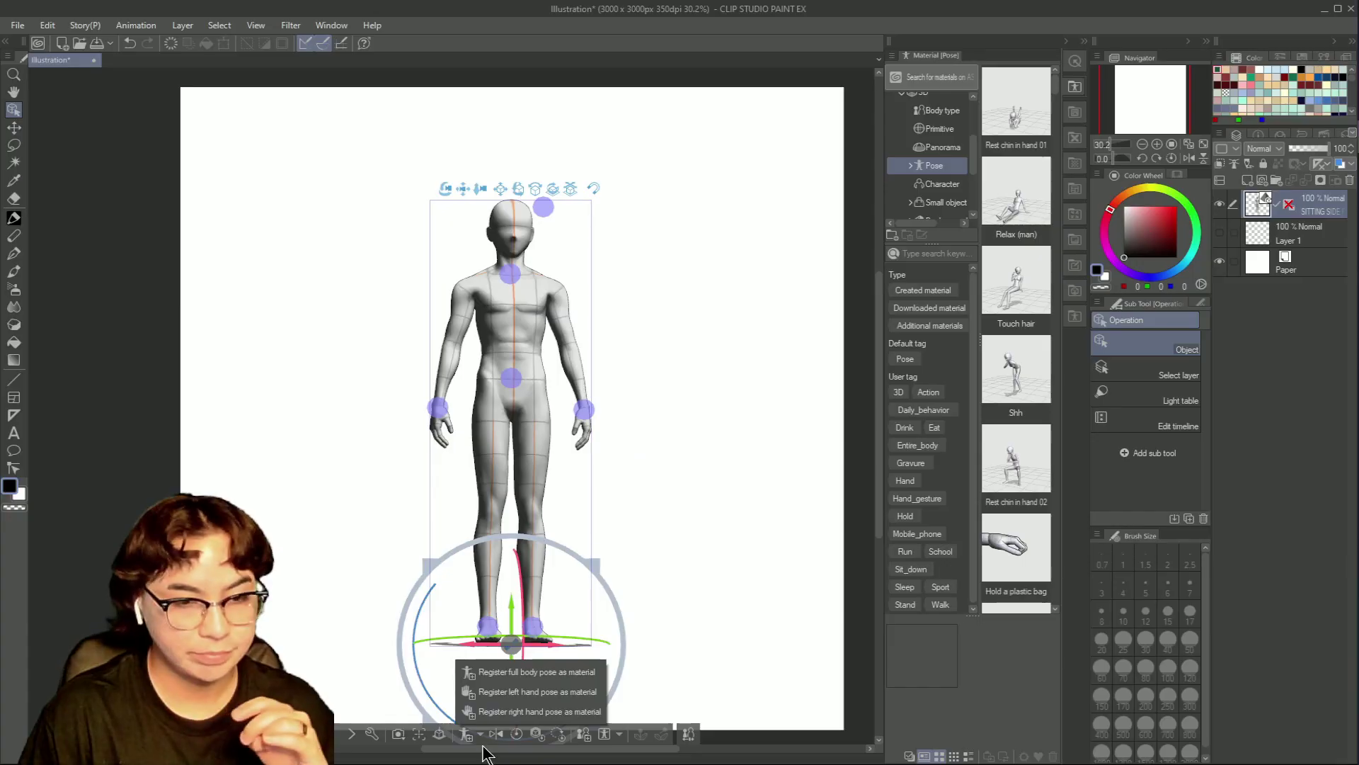
pyautogui.click(481, 736)
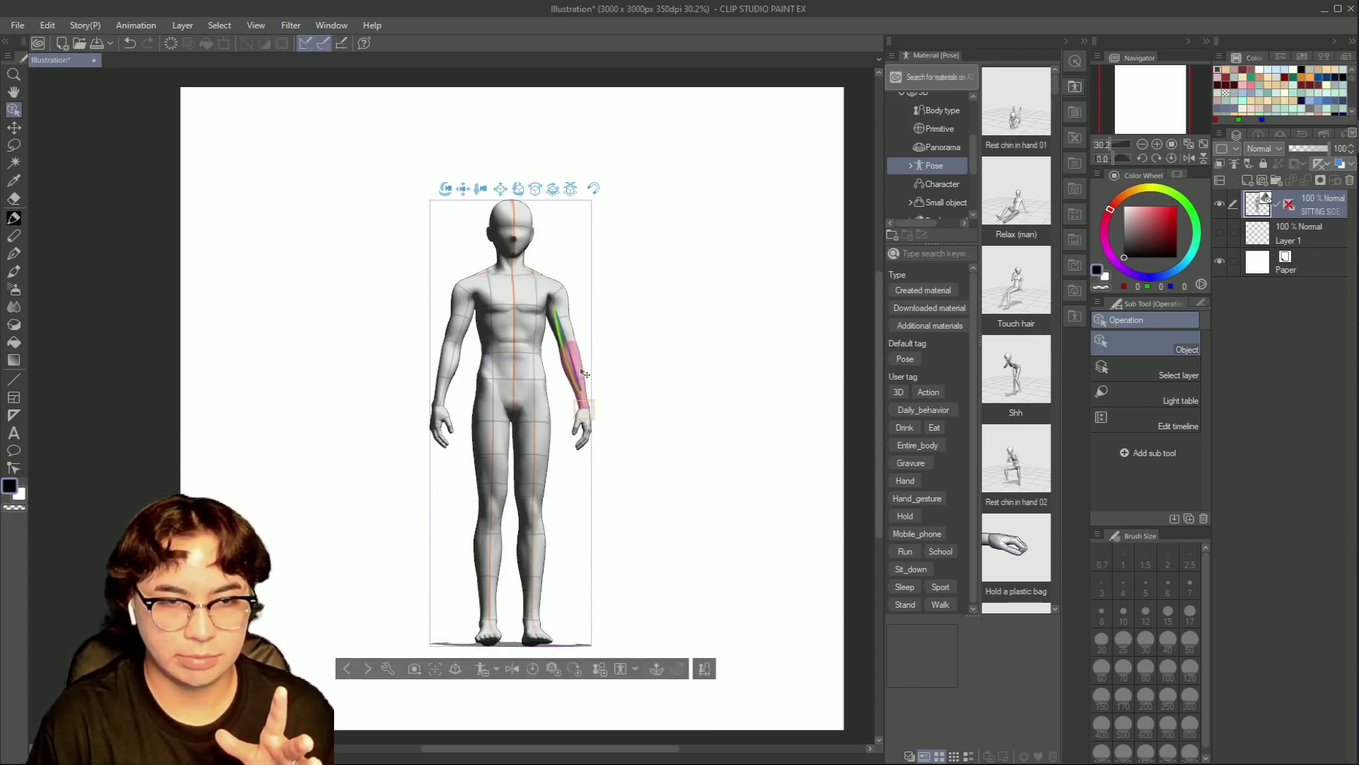
# - Bend the figure's left forearm up in front of the body and reset the figure's pose
pyautogui.moveTo(582, 380); pyautogui.dragTo(563, 363)
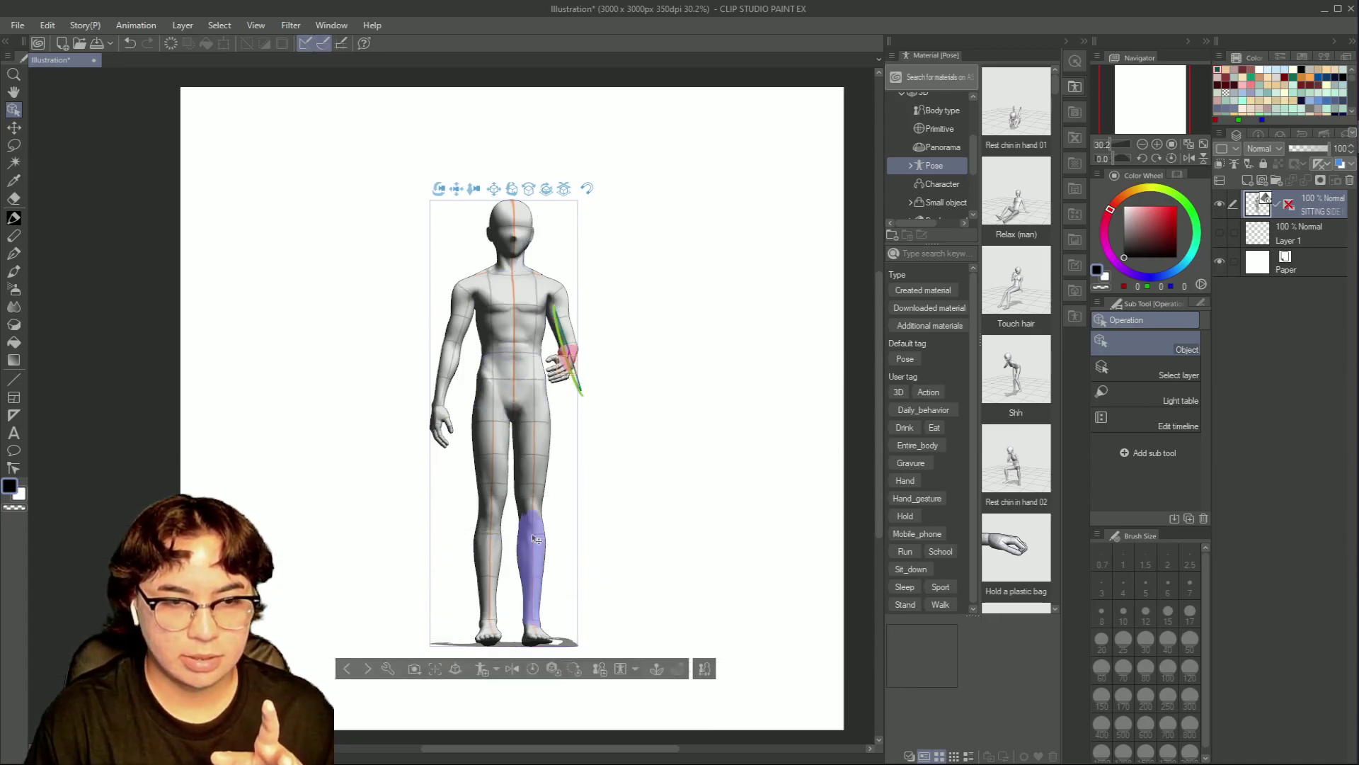
pyautogui.click(529, 671)
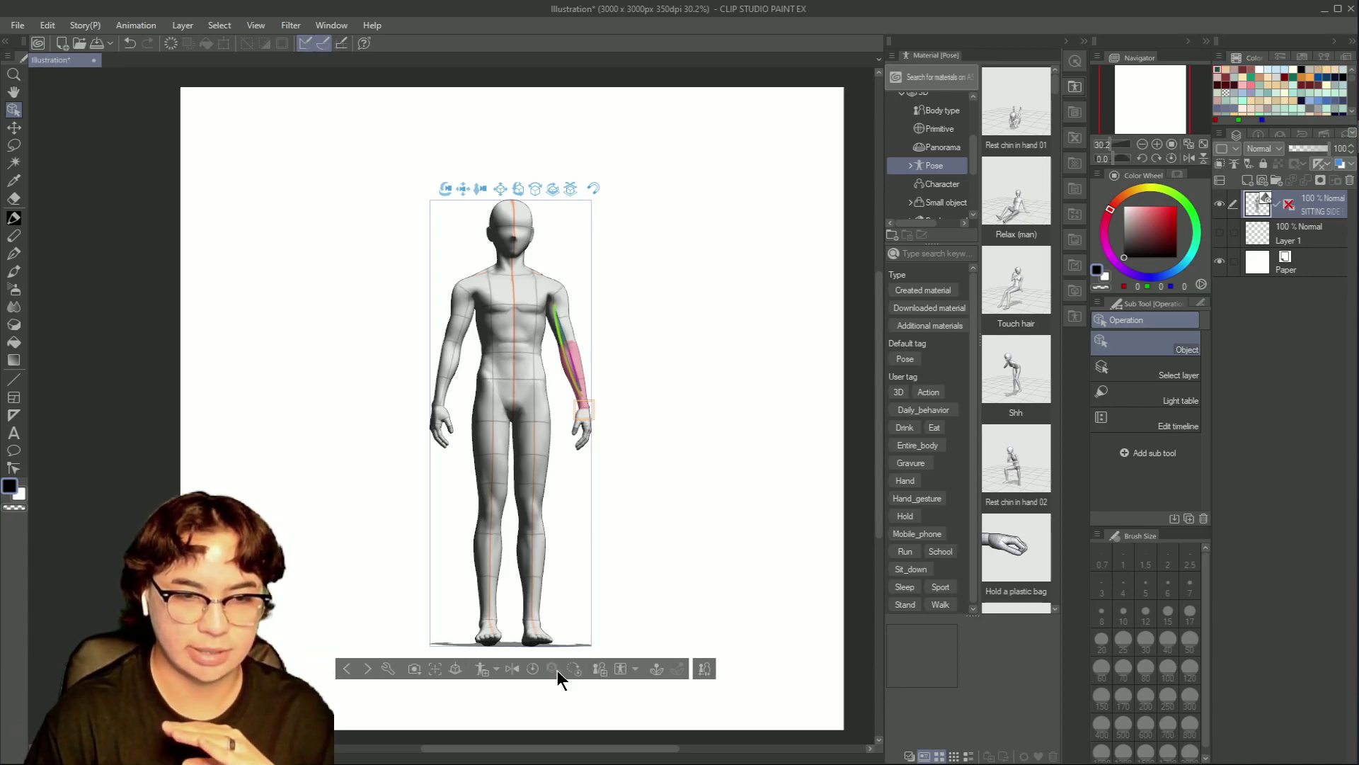
# - Reset the figure's scale, scale it back down until the whole body fits on the canvas, and deselect it
pyautogui.click(551, 670)
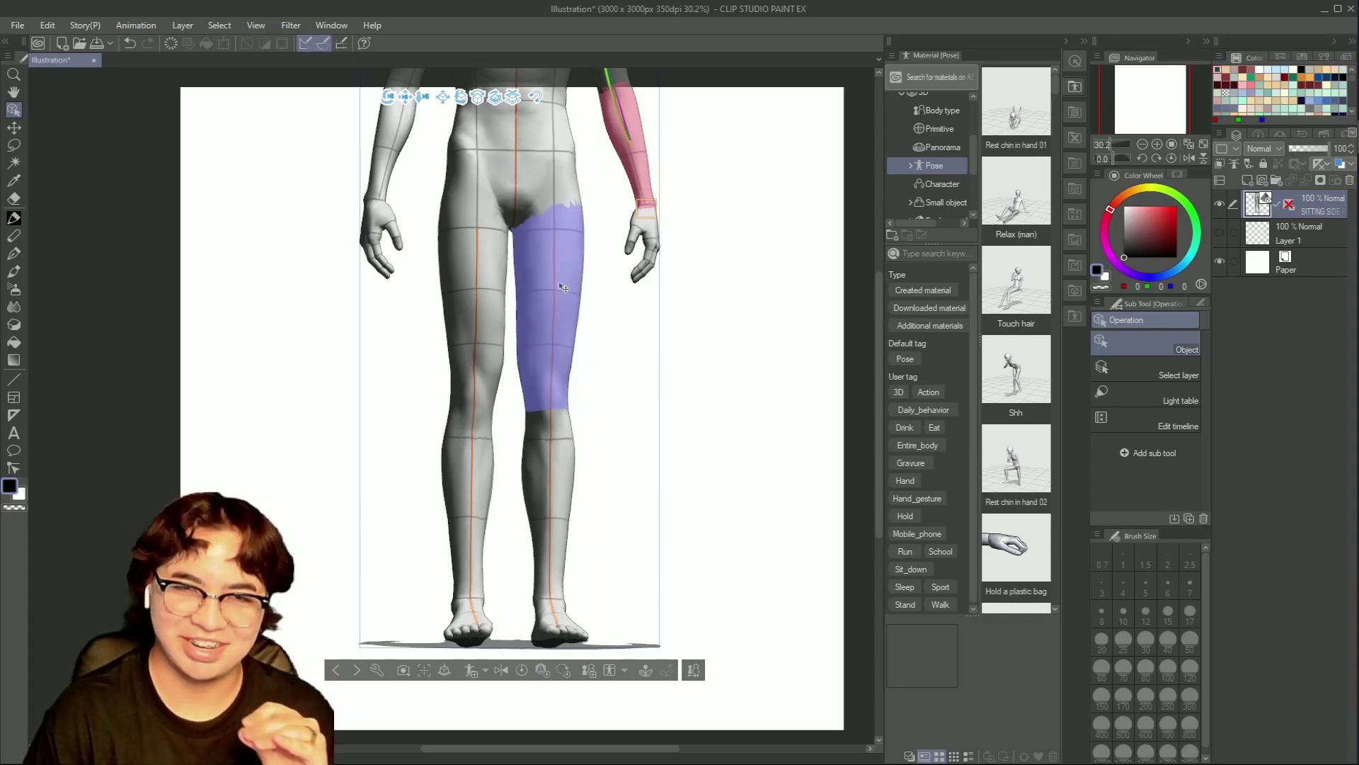
pyautogui.click(570, 223)
pyautogui.click(589, 464)
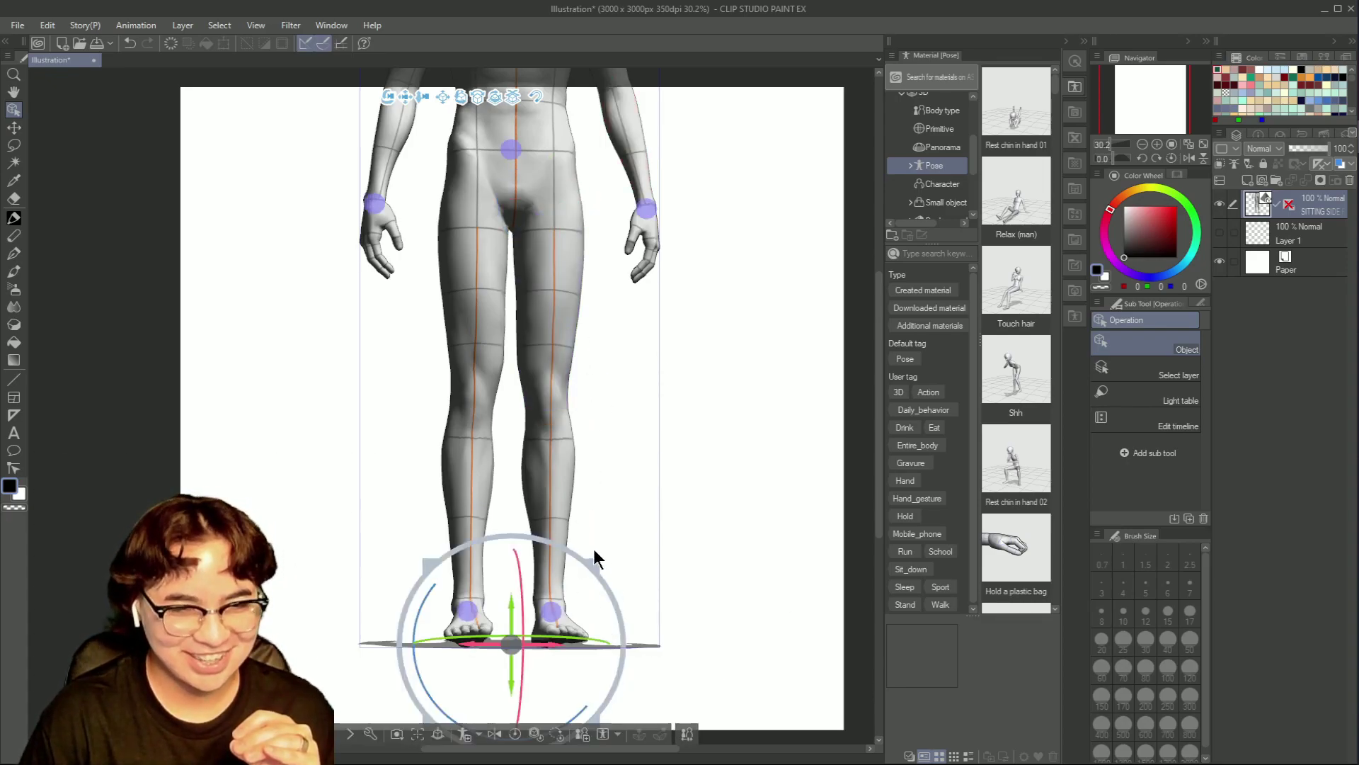
pyautogui.scroll(-5, 593, 550)
pyautogui.scroll(3, 591, 596)
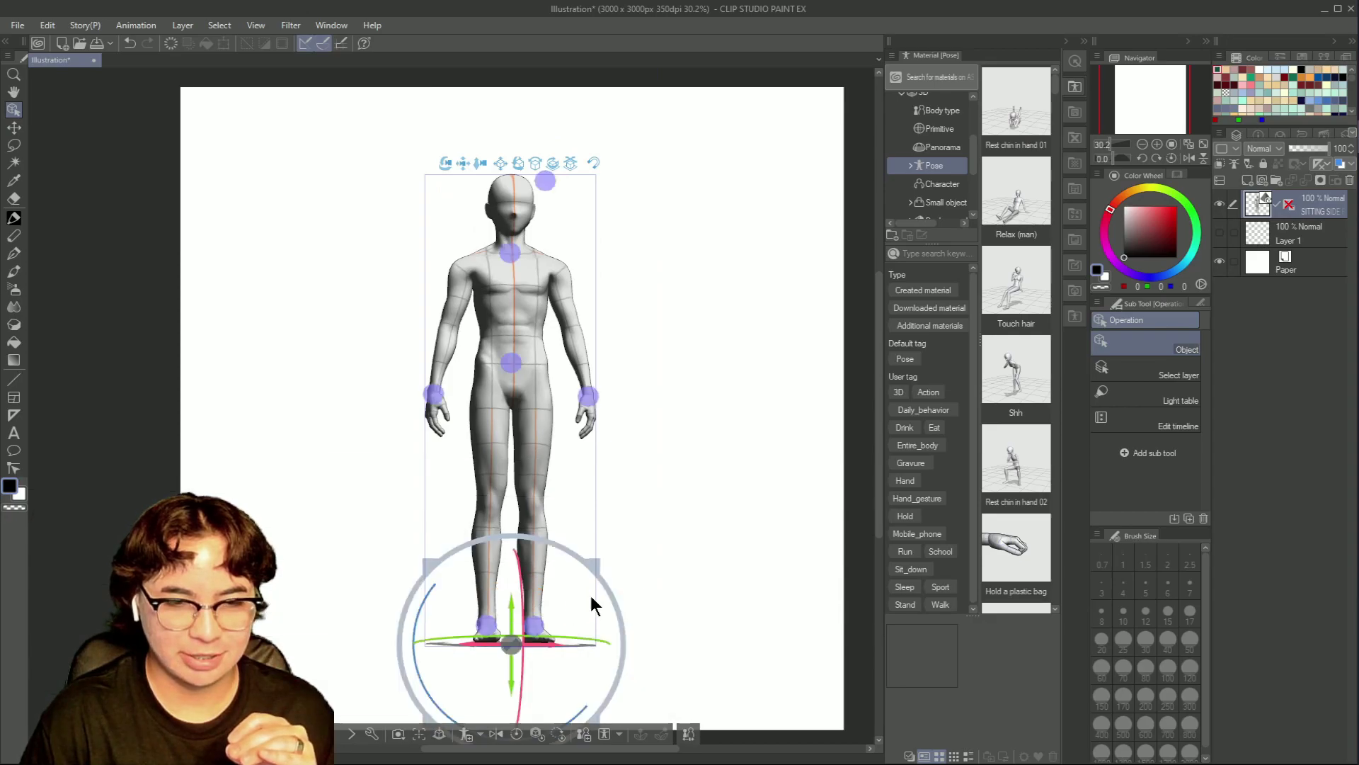
pyautogui.click(674, 700)
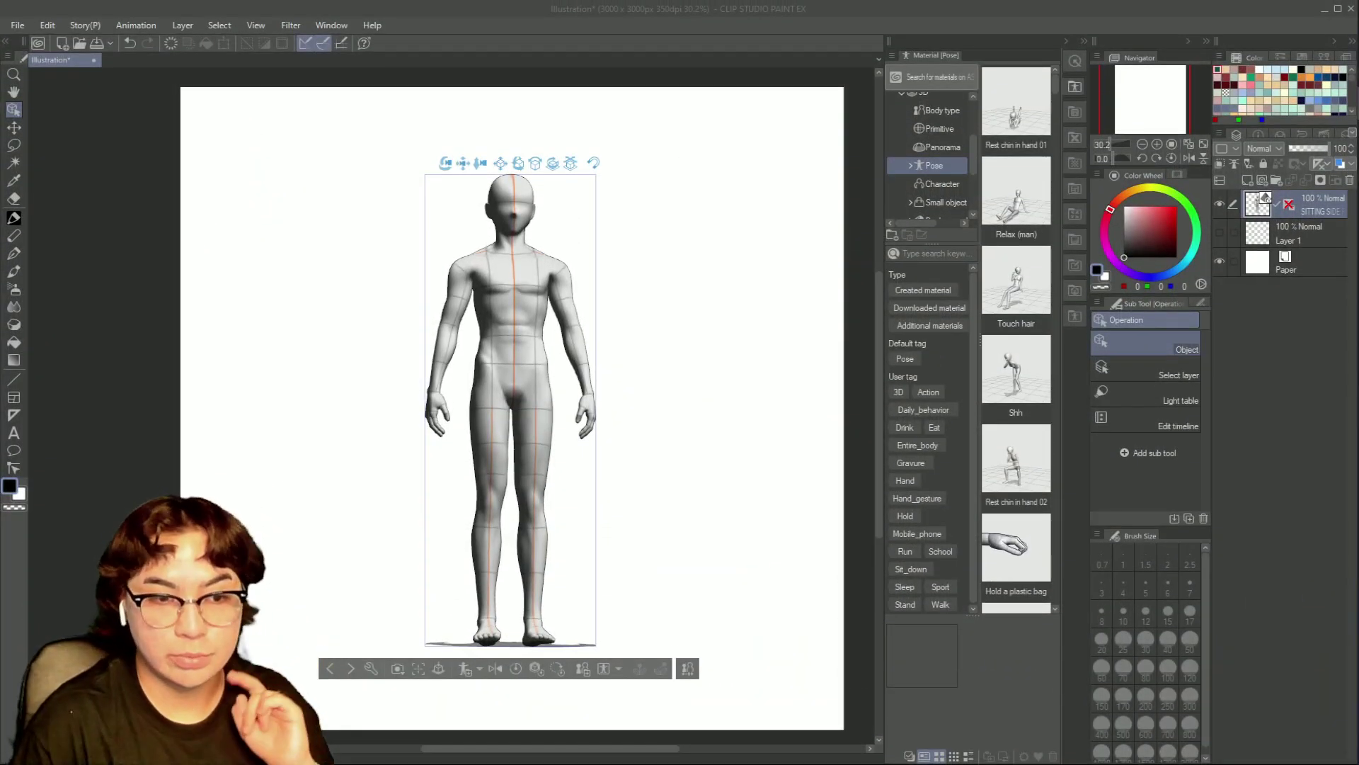
# - In the figure's detailed Allocate settings, set the X position to 0.8 and the whole rotation X to 12.2
pyautogui.click(369, 670)
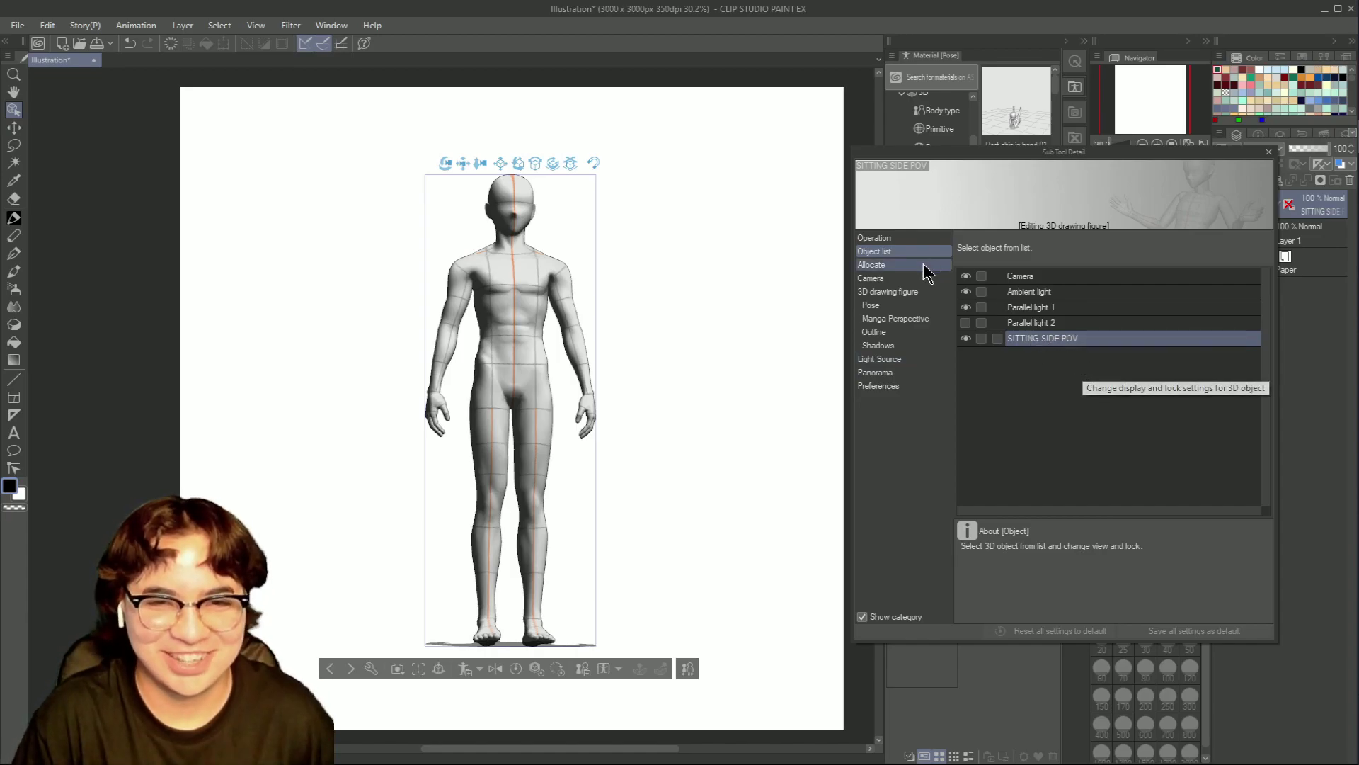
pyautogui.click(898, 266)
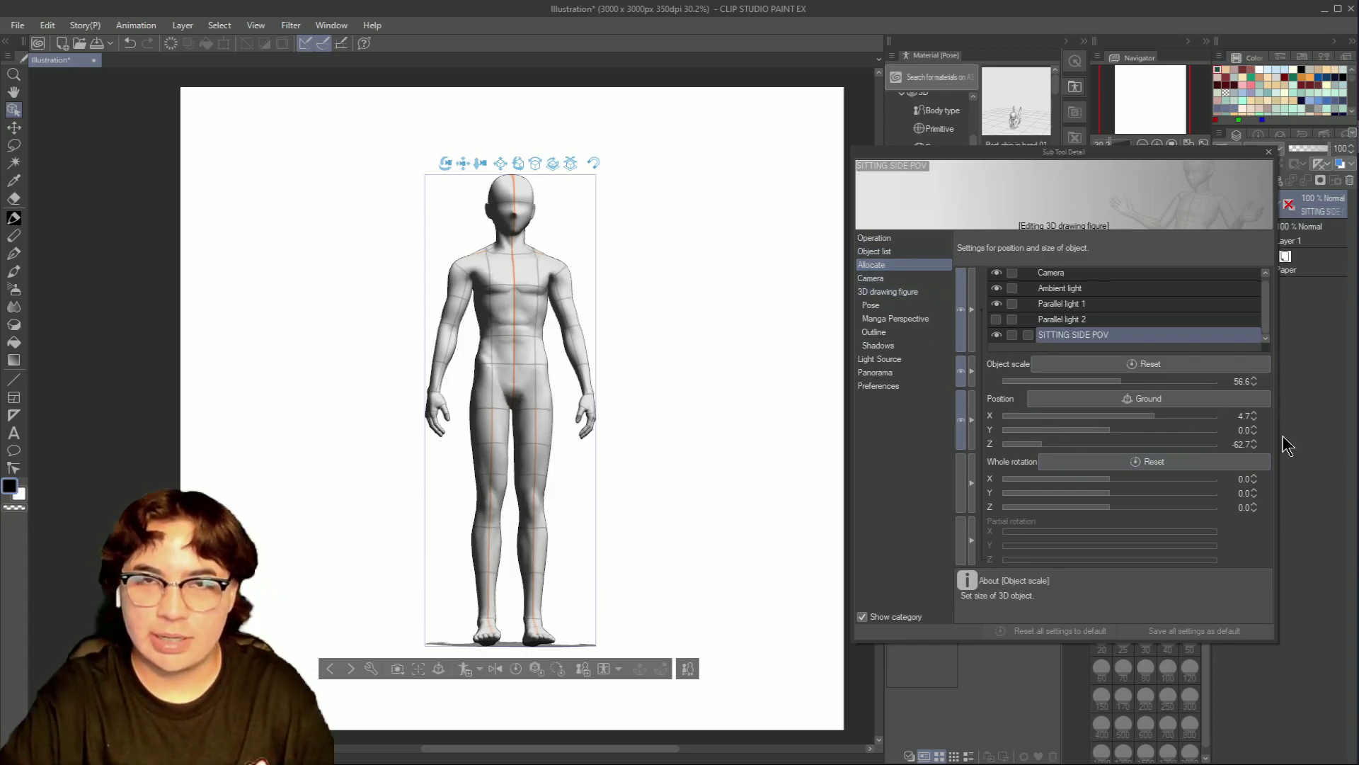
pyautogui.moveTo(532, 364)
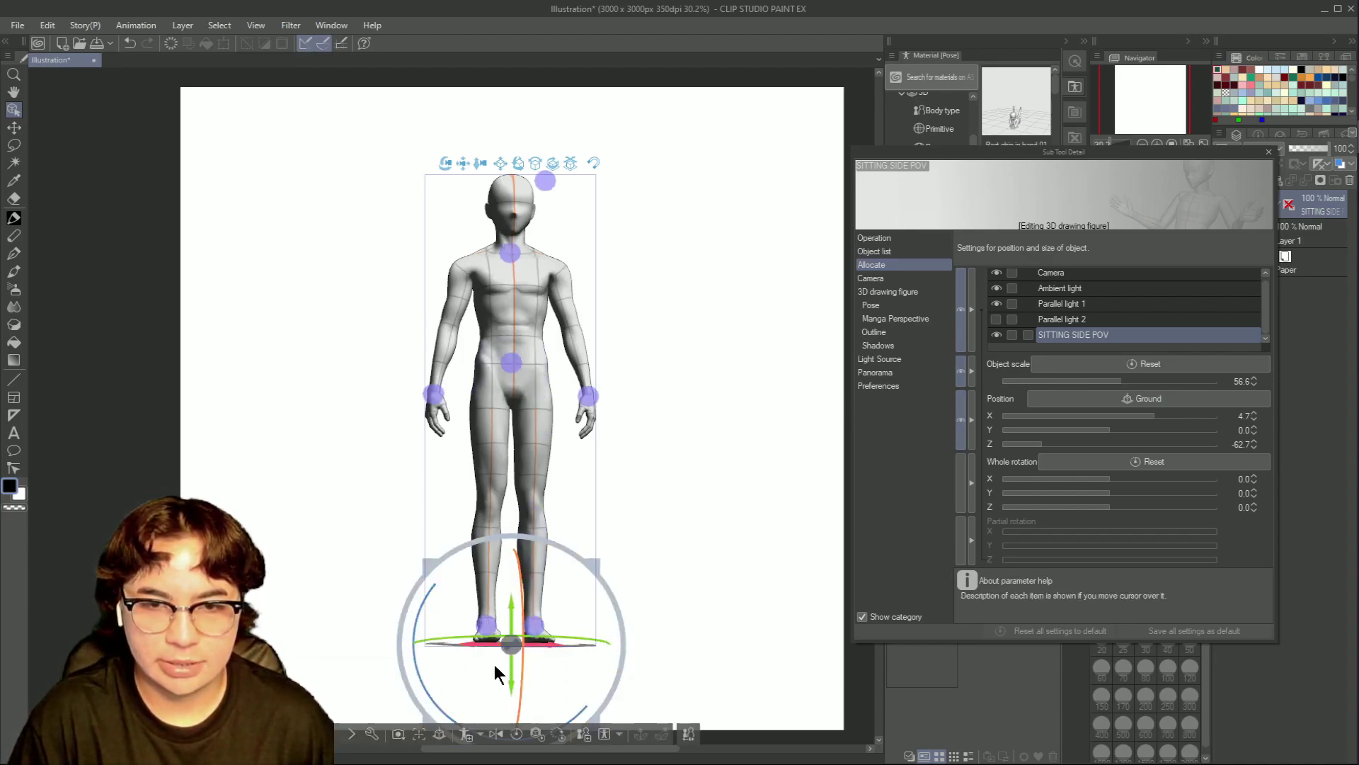
pyautogui.moveTo(1146, 413)
pyautogui.mouseDown()
pyautogui.moveTo(1181, 416)
pyautogui.moveTo(1141, 415)
pyautogui.mouseUp()
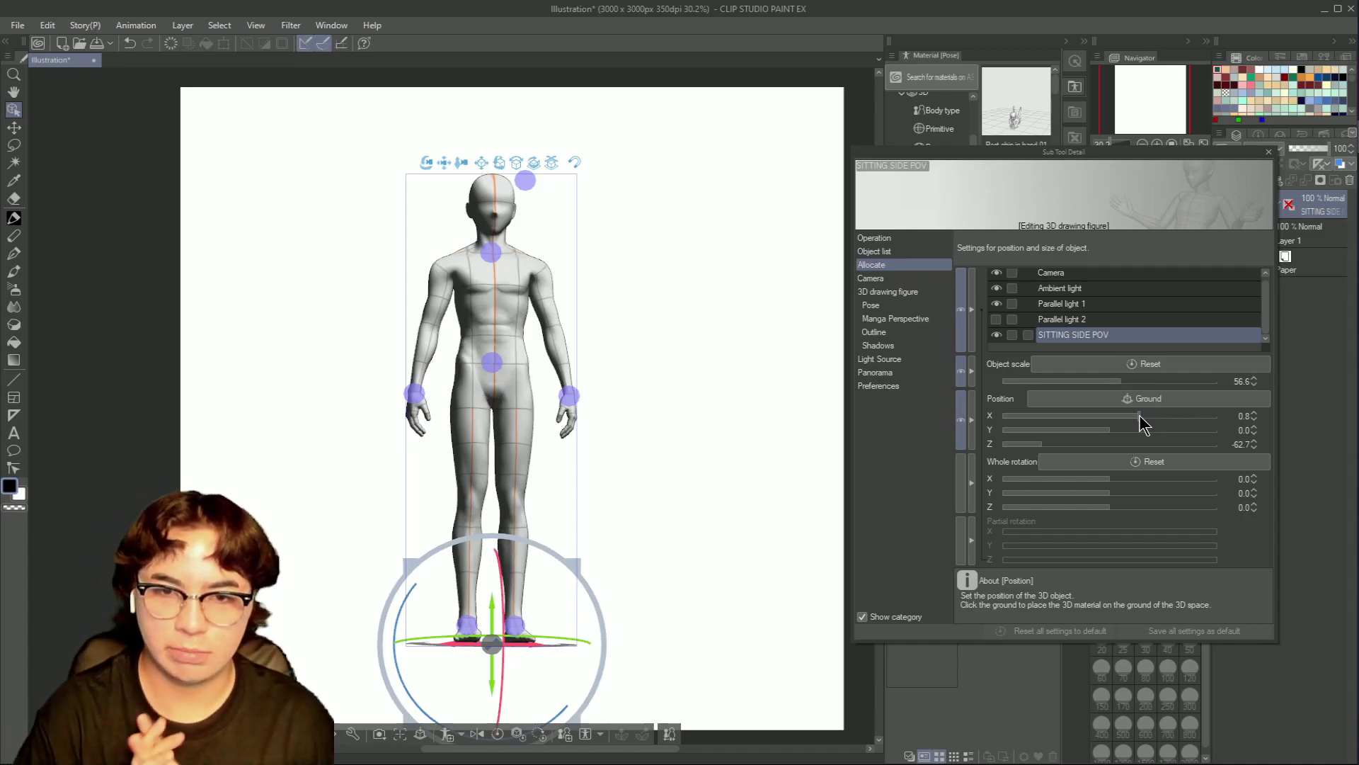
pyautogui.click(1125, 478)
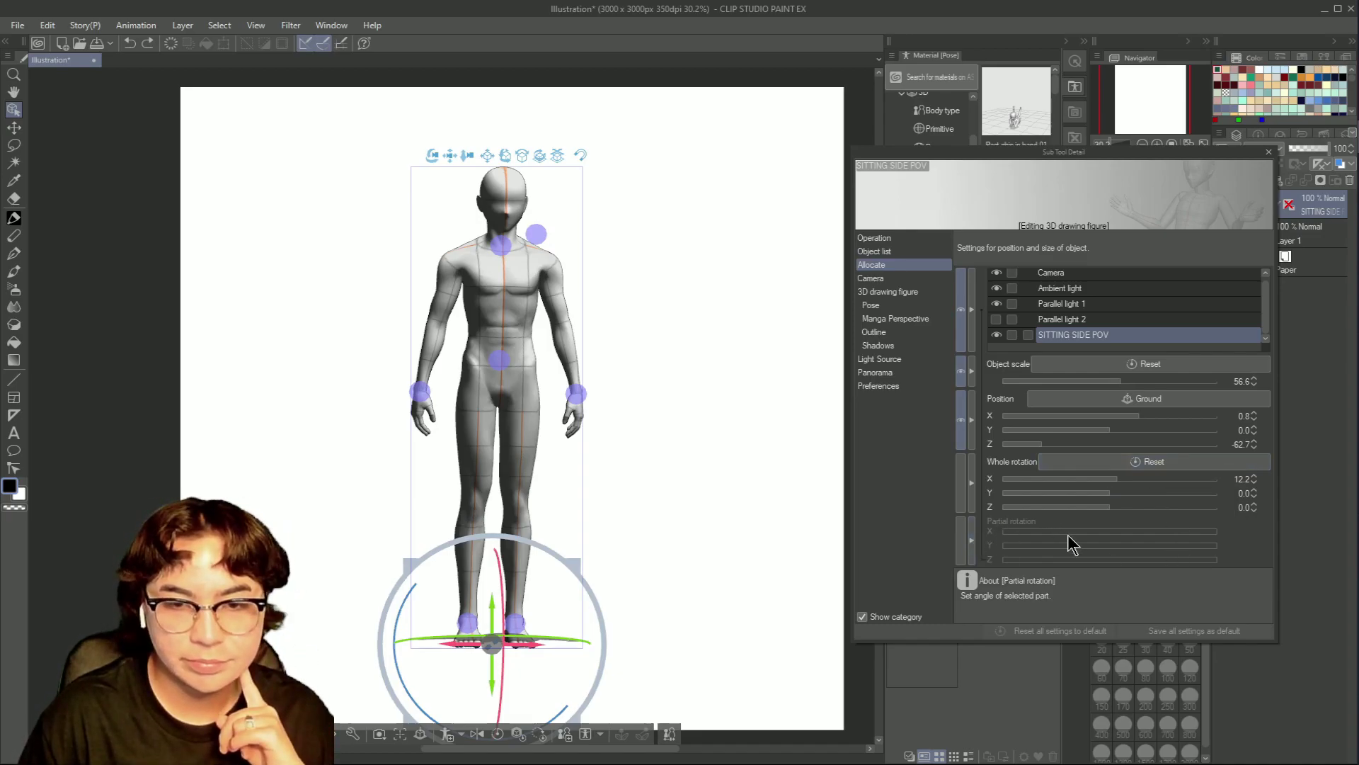
# - In the detailed Camera settings, shift the camera's X position slightly and center the object in the view
pyautogui.click(900, 279)
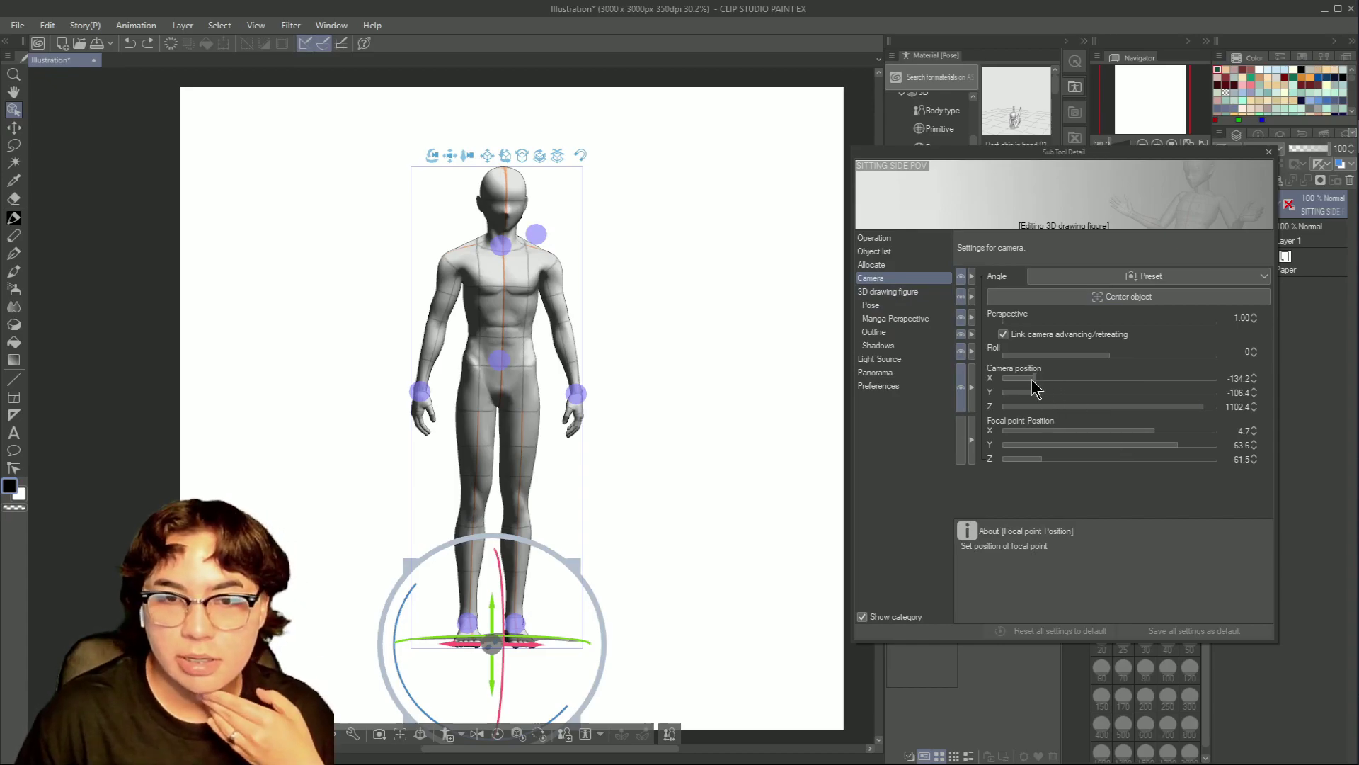
pyautogui.moveTo(1031, 380)
pyautogui.mouseDown()
pyautogui.moveTo(1020, 386)
pyautogui.moveTo(1039, 379)
pyautogui.mouseUp()
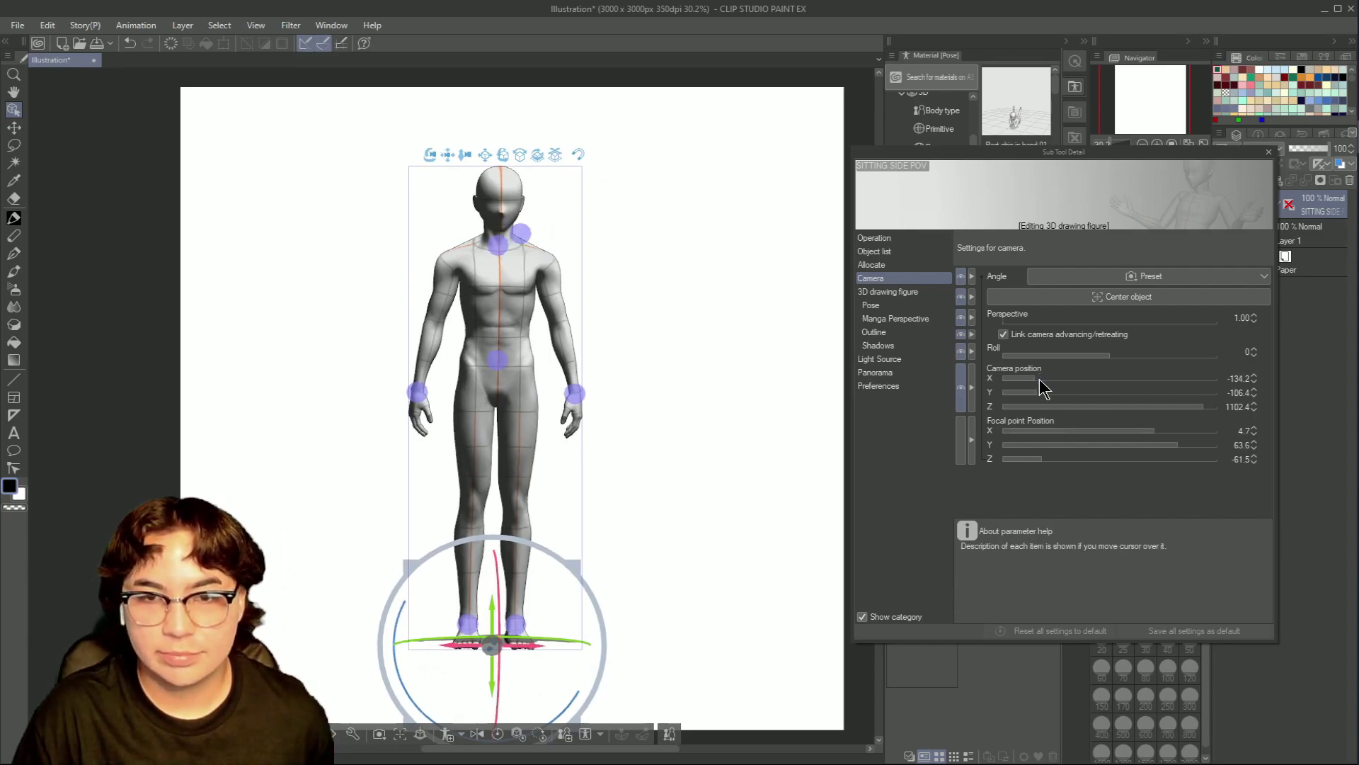
pyautogui.click(1205, 302)
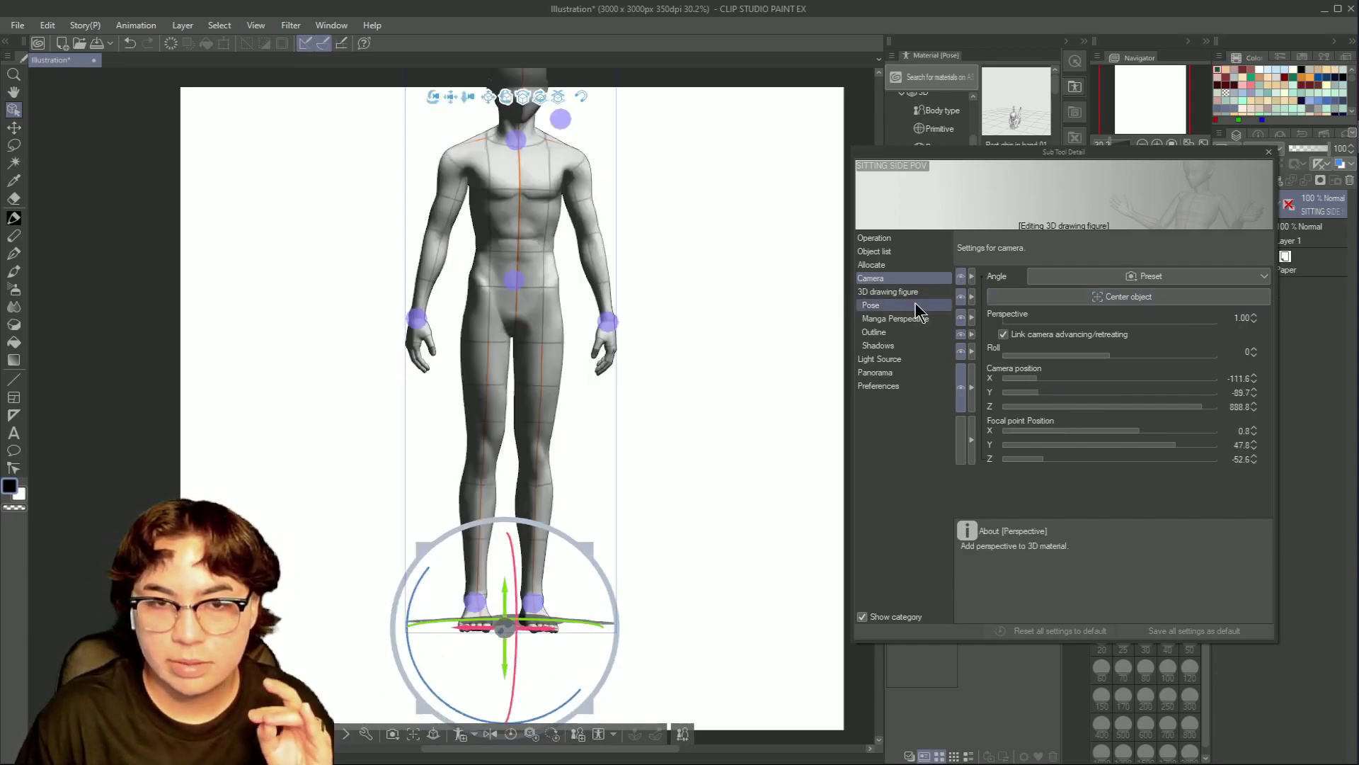
# - Show the 3D drawing figure's body shape settings and scale the figure down to a height of 72.3
pyautogui.click(888, 291)
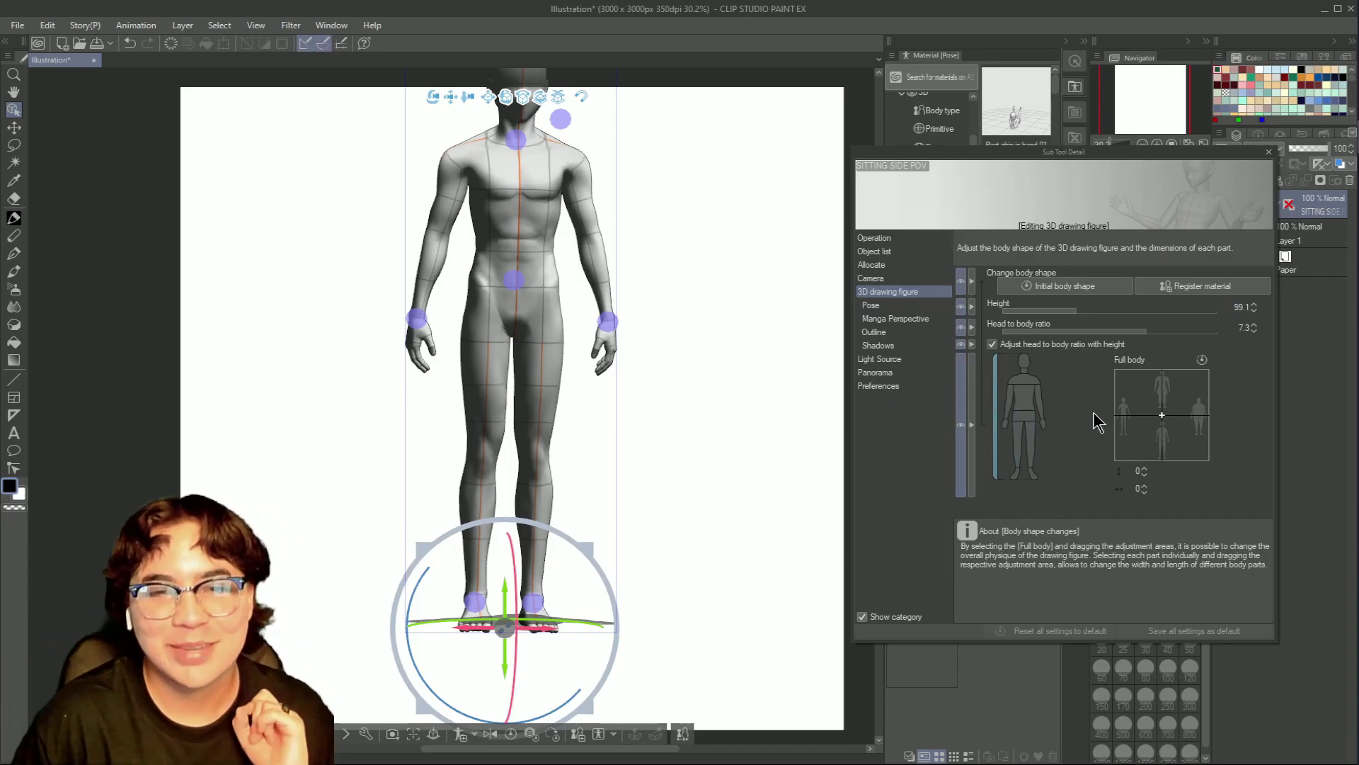
pyautogui.moveTo(594, 549); pyautogui.dragTo(566, 559)
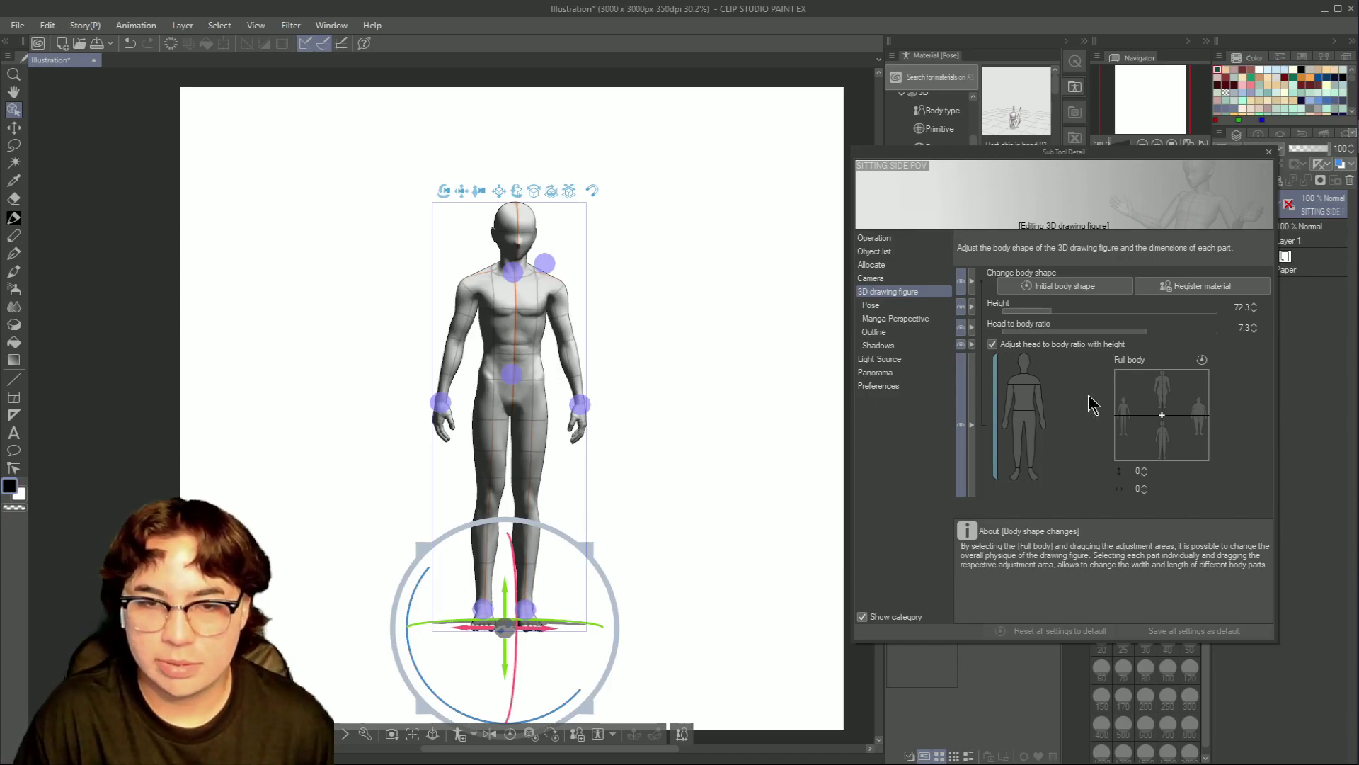
# - Try different head proportions on the figure and undo the change
pyautogui.click(1028, 363)
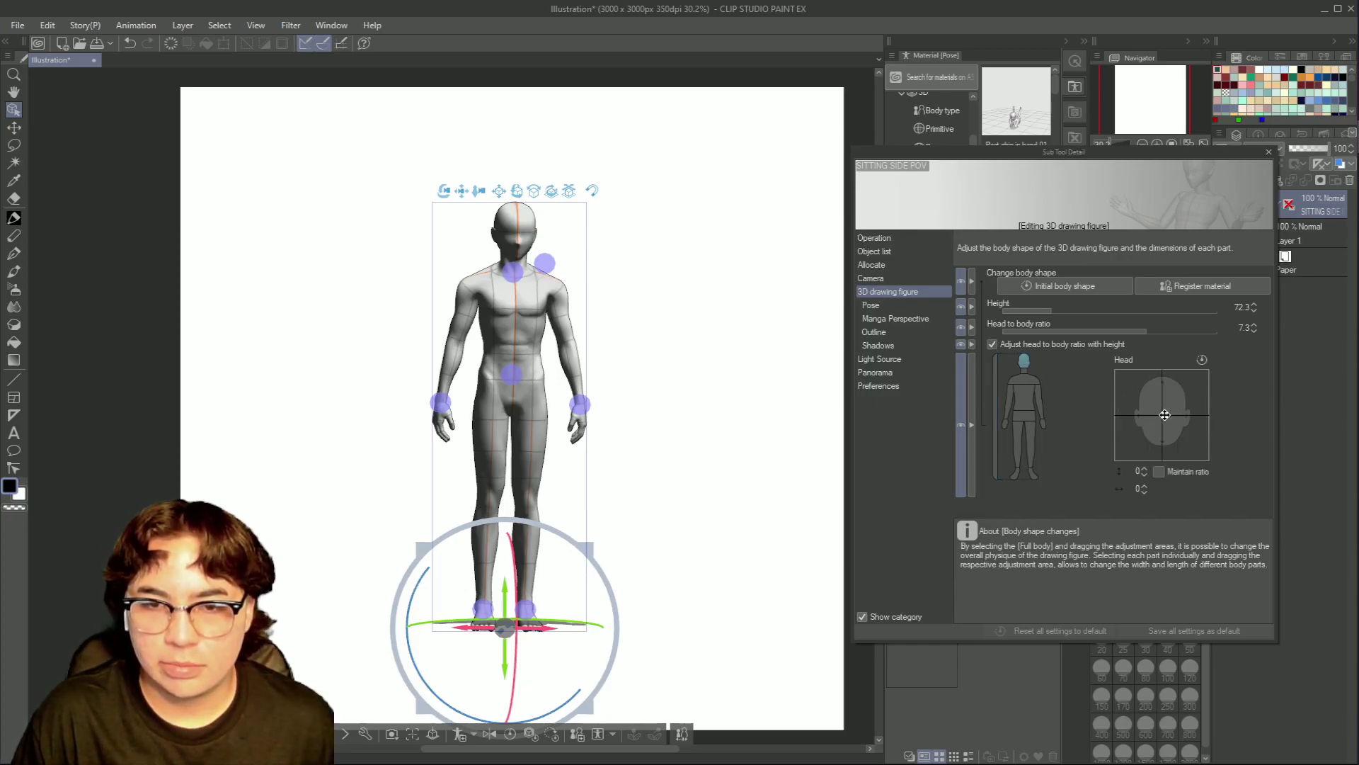
pyautogui.moveTo(1173, 410)
pyautogui.mouseDown()
pyautogui.moveTo(1141, 432)
pyautogui.moveTo(1168, 433)
pyautogui.mouseUp()
pyautogui.hotkey('ctrl', 'z')
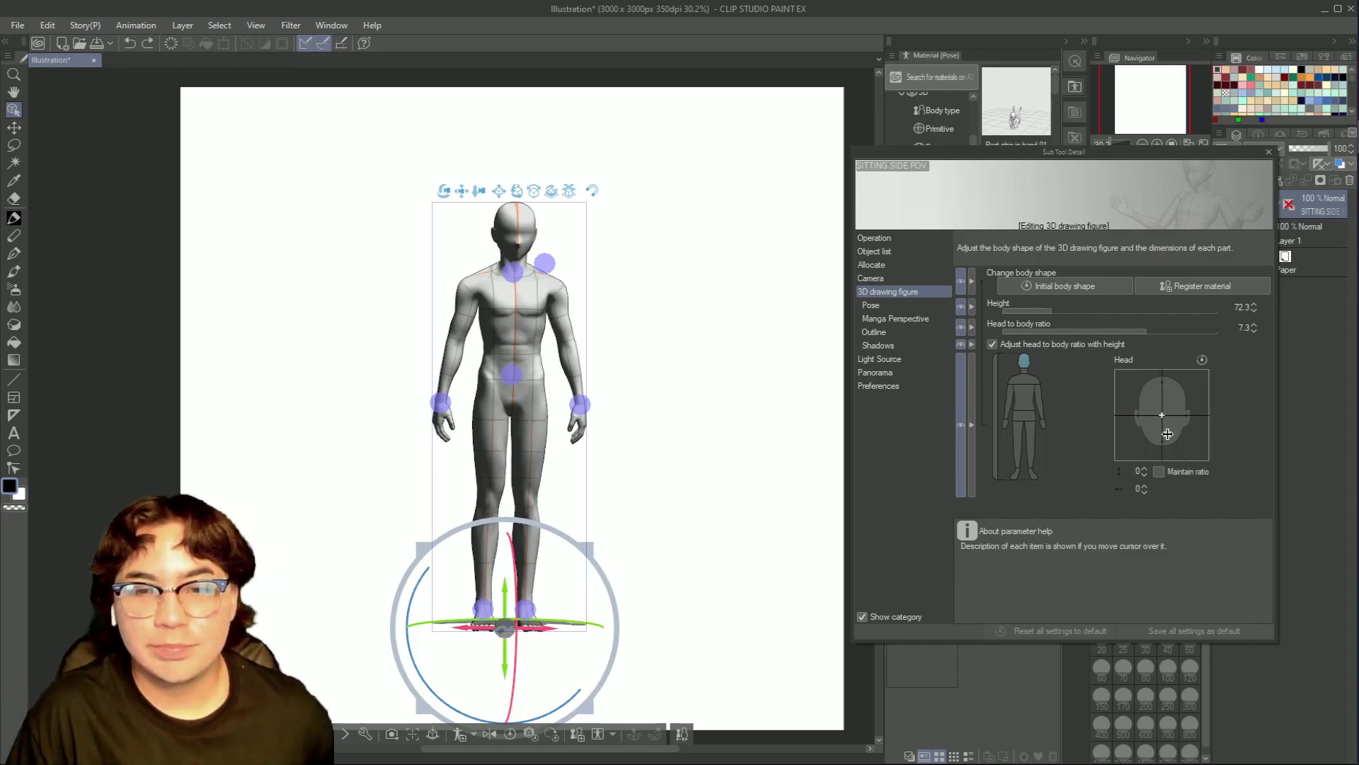
# - Try narrowing the figure's shoulders to -17 and altering its torso proportions, restoring the original shape of both
pyautogui.click(1039, 386)
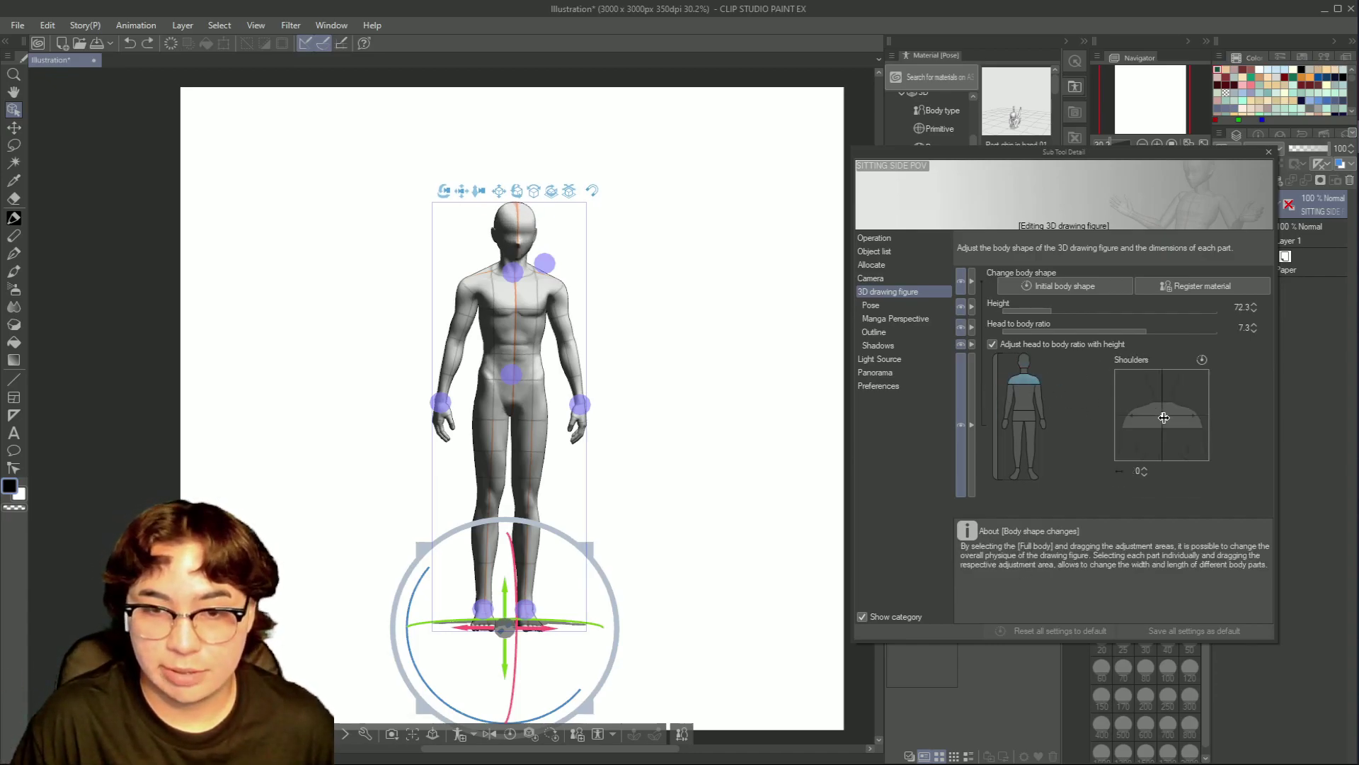
pyautogui.moveTo(1164, 418)
pyautogui.mouseDown()
pyautogui.moveTo(1178, 417)
pyautogui.moveTo(1147, 418)
pyautogui.mouseUp()
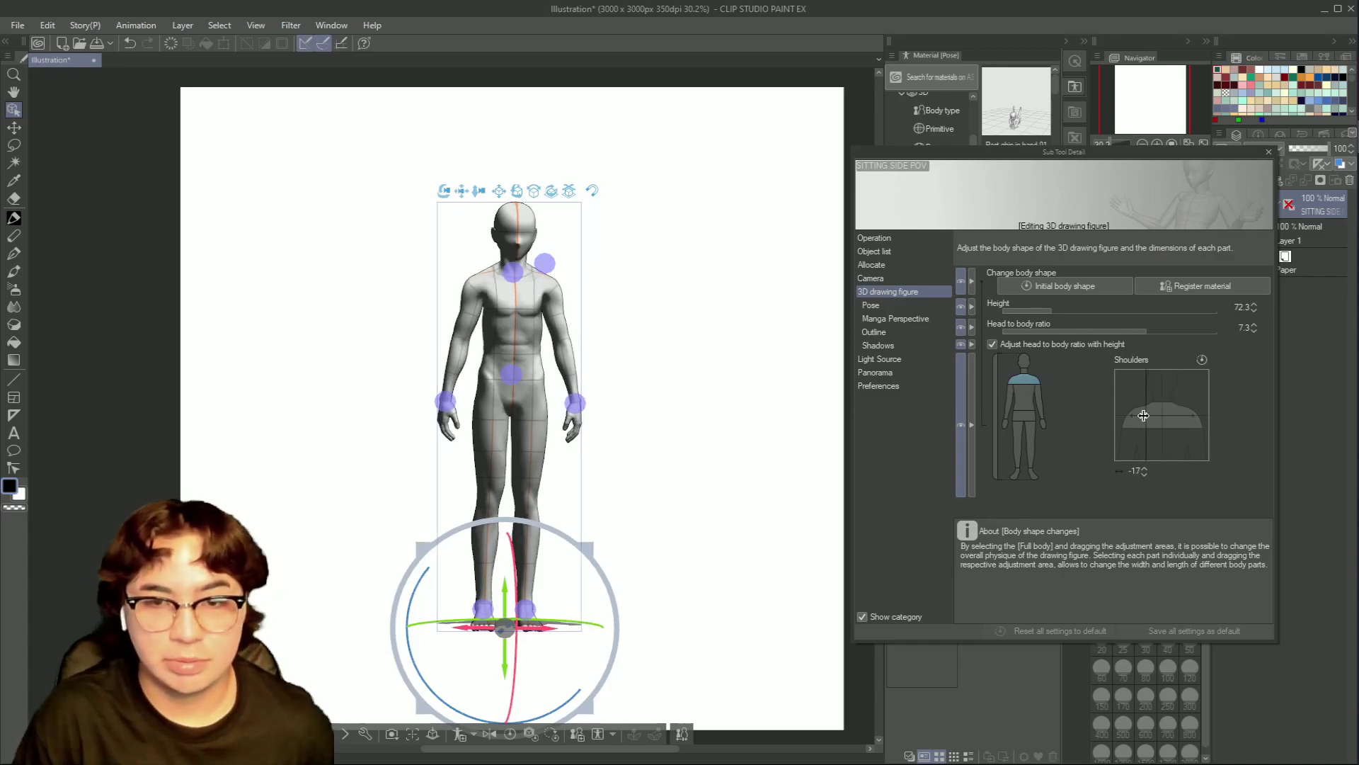
pyautogui.click(1020, 407)
pyautogui.moveTo(1162, 416); pyautogui.dragTo(1183, 405)
pyautogui.moveTo(1160, 418); pyautogui.dragTo(1162, 415)
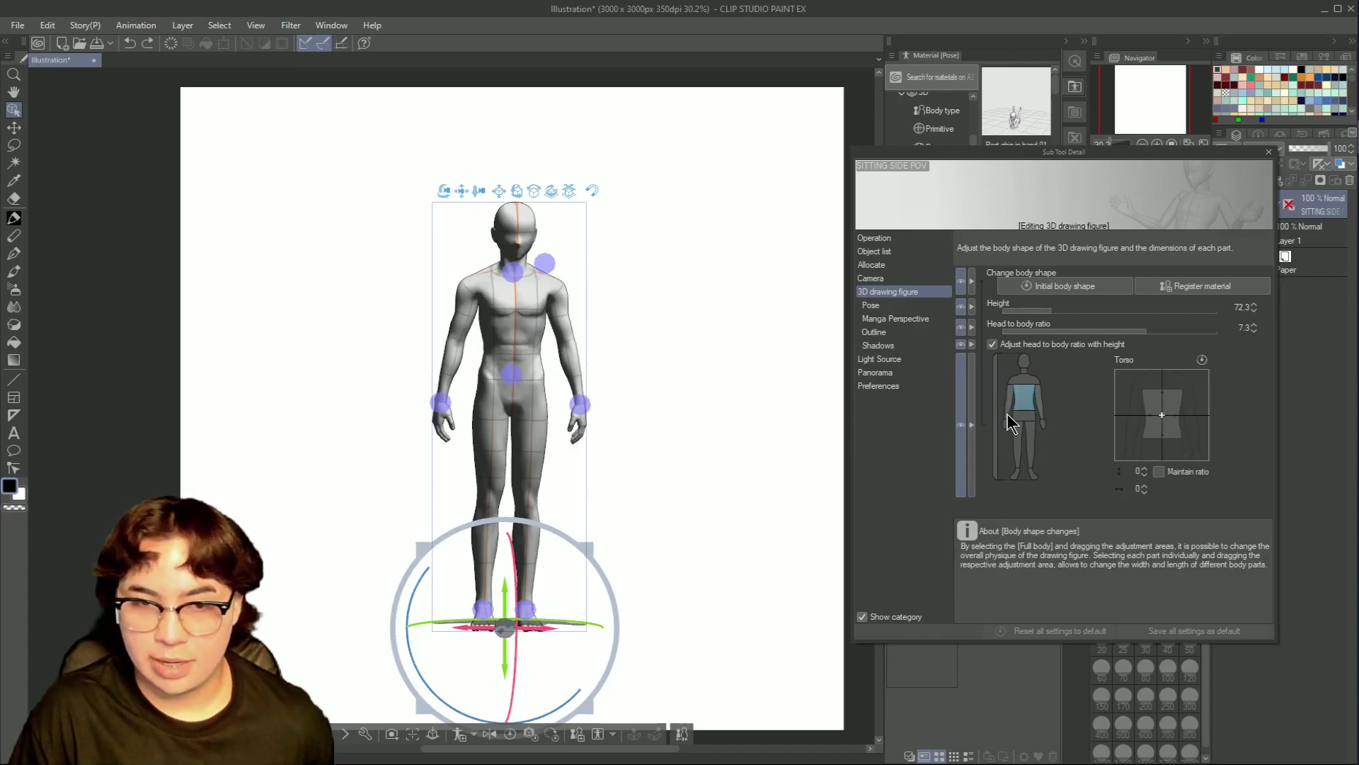
# - Reshape the full body to -37 vertically and -16 horizontally, and turn off adjusting the head to body ratio with height
pyautogui.click(1001, 425)
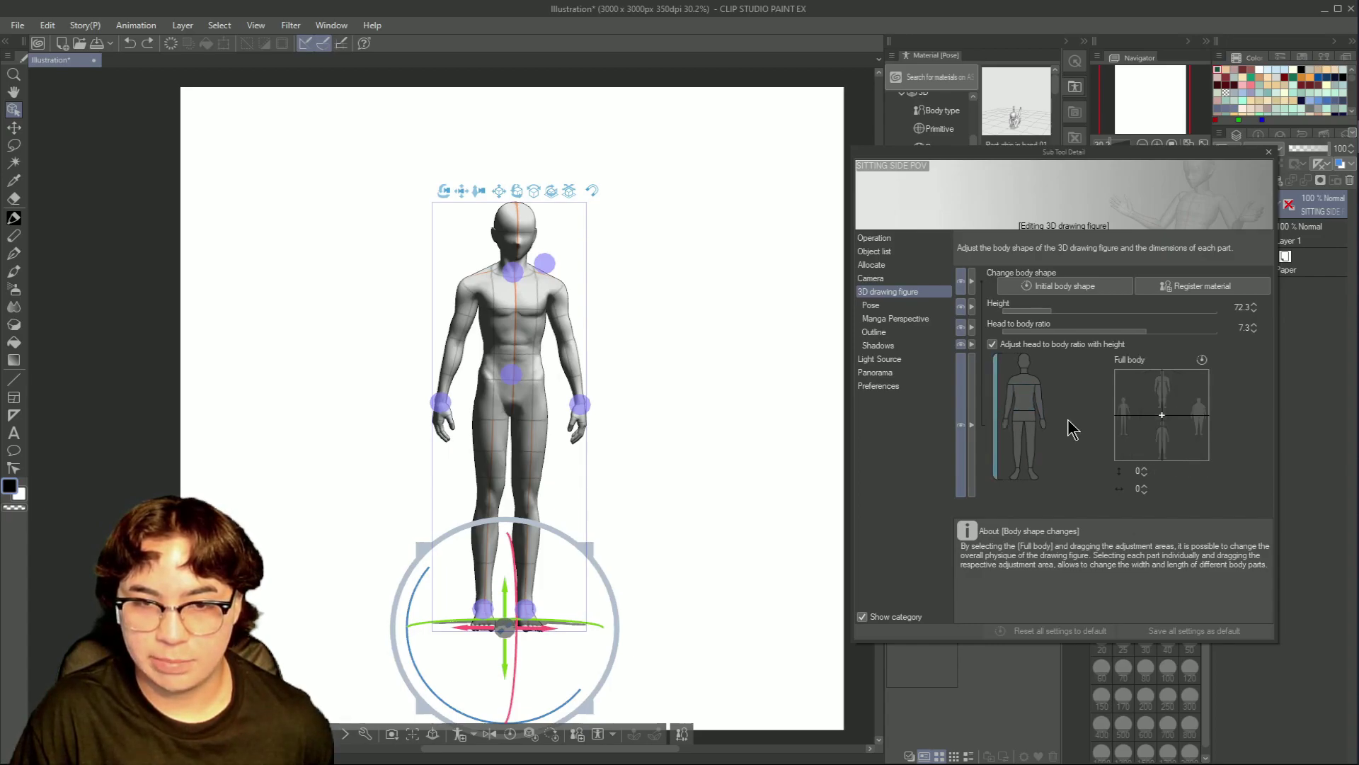
pyautogui.moveTo(1155, 414)
pyautogui.mouseDown()
pyautogui.moveTo(1177, 409)
pyautogui.moveTo(1133, 409)
pyautogui.mouseUp()
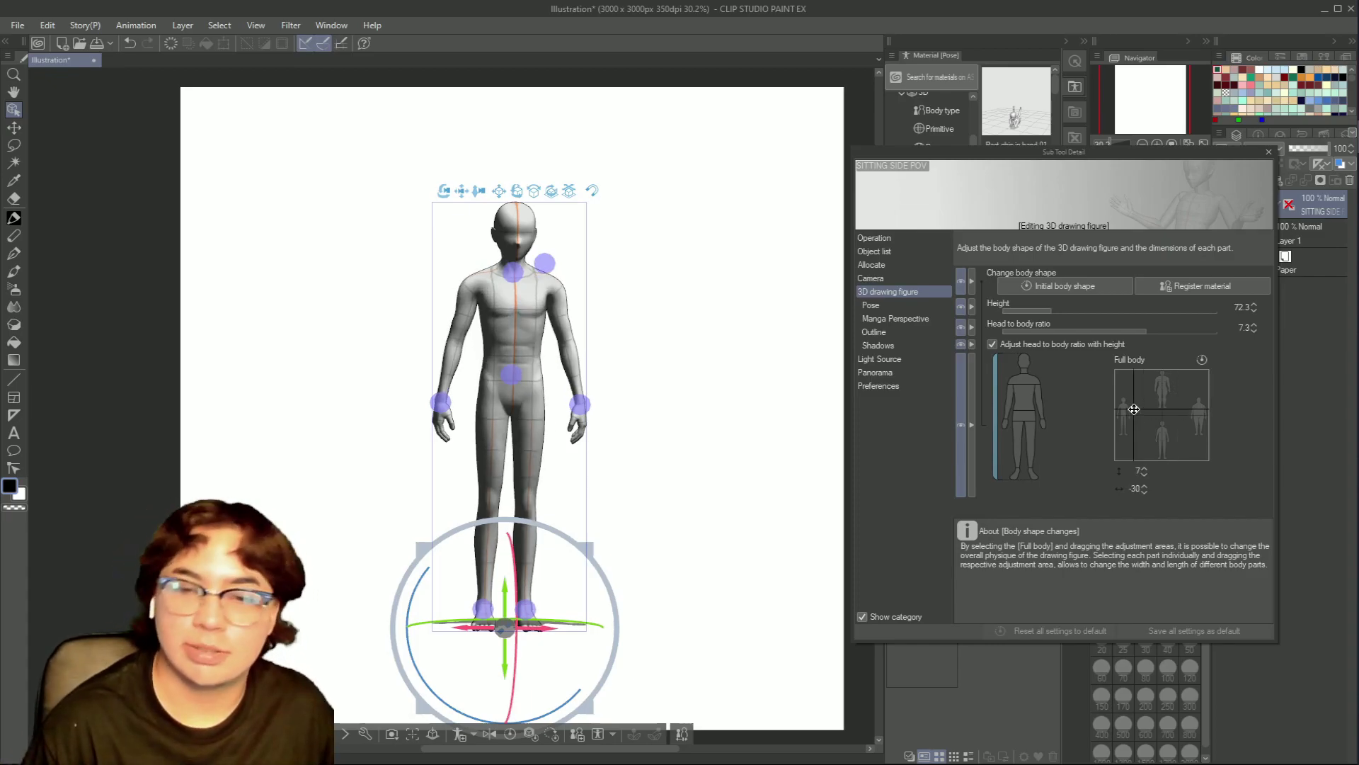
pyautogui.moveTo(1134, 409); pyautogui.dragTo(1151, 431)
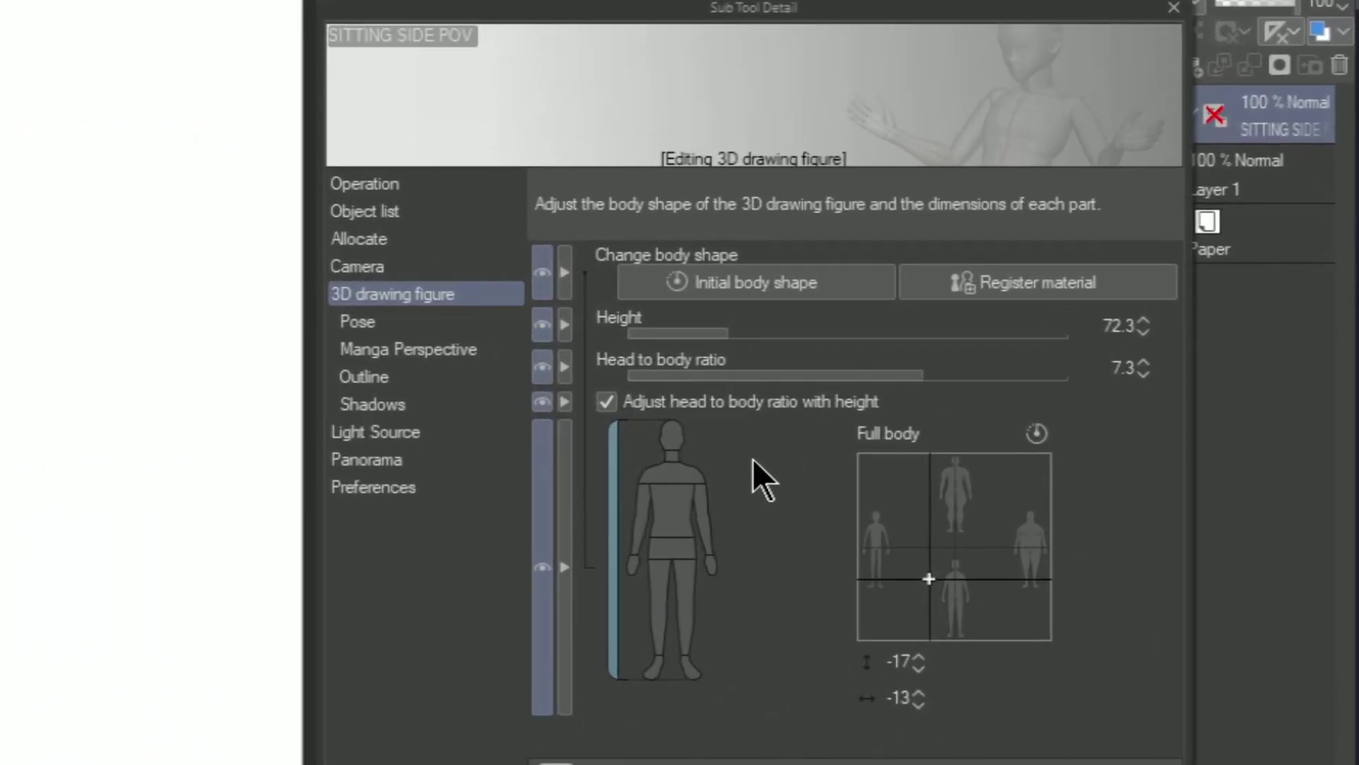
pyautogui.click(618, 407)
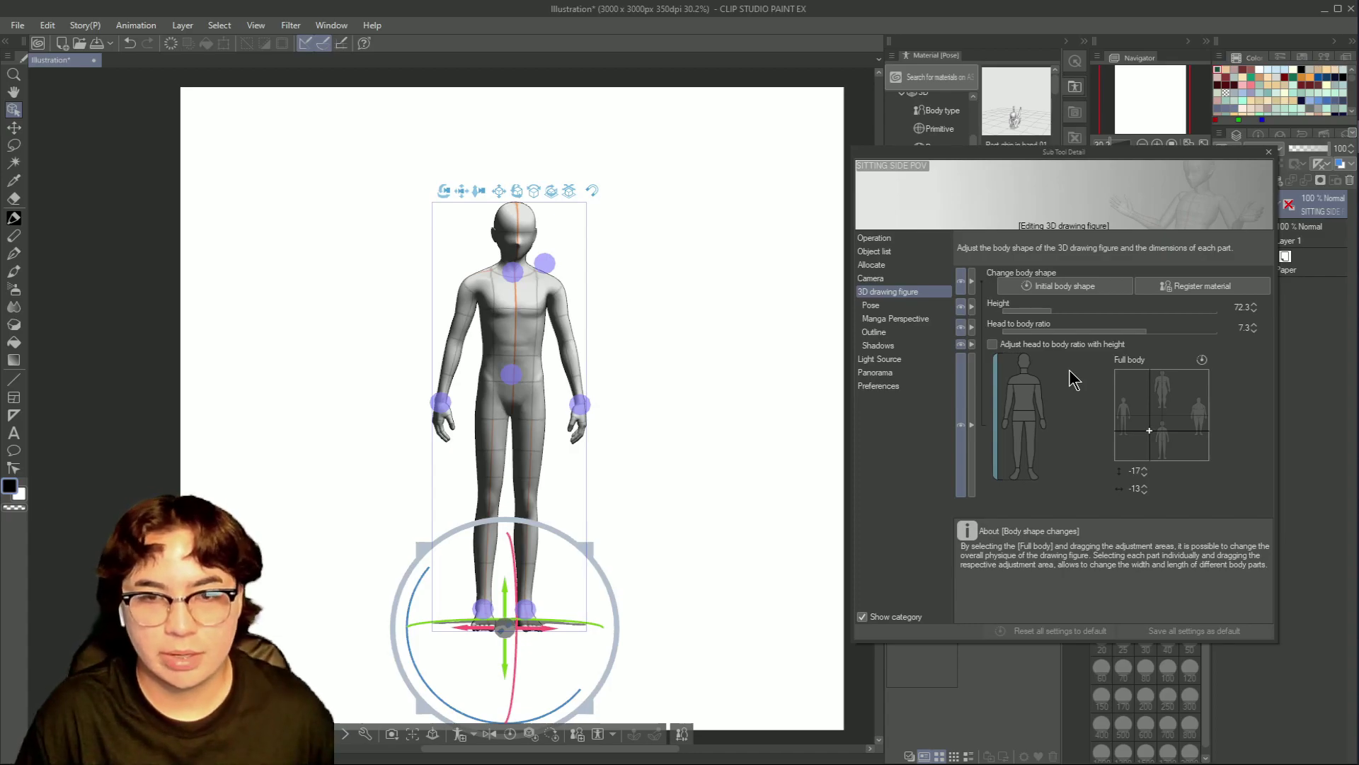
pyautogui.moveTo(1153, 427)
pyautogui.mouseDown()
pyautogui.moveTo(1201, 402)
pyautogui.moveTo(1166, 443)
pyautogui.mouseUp()
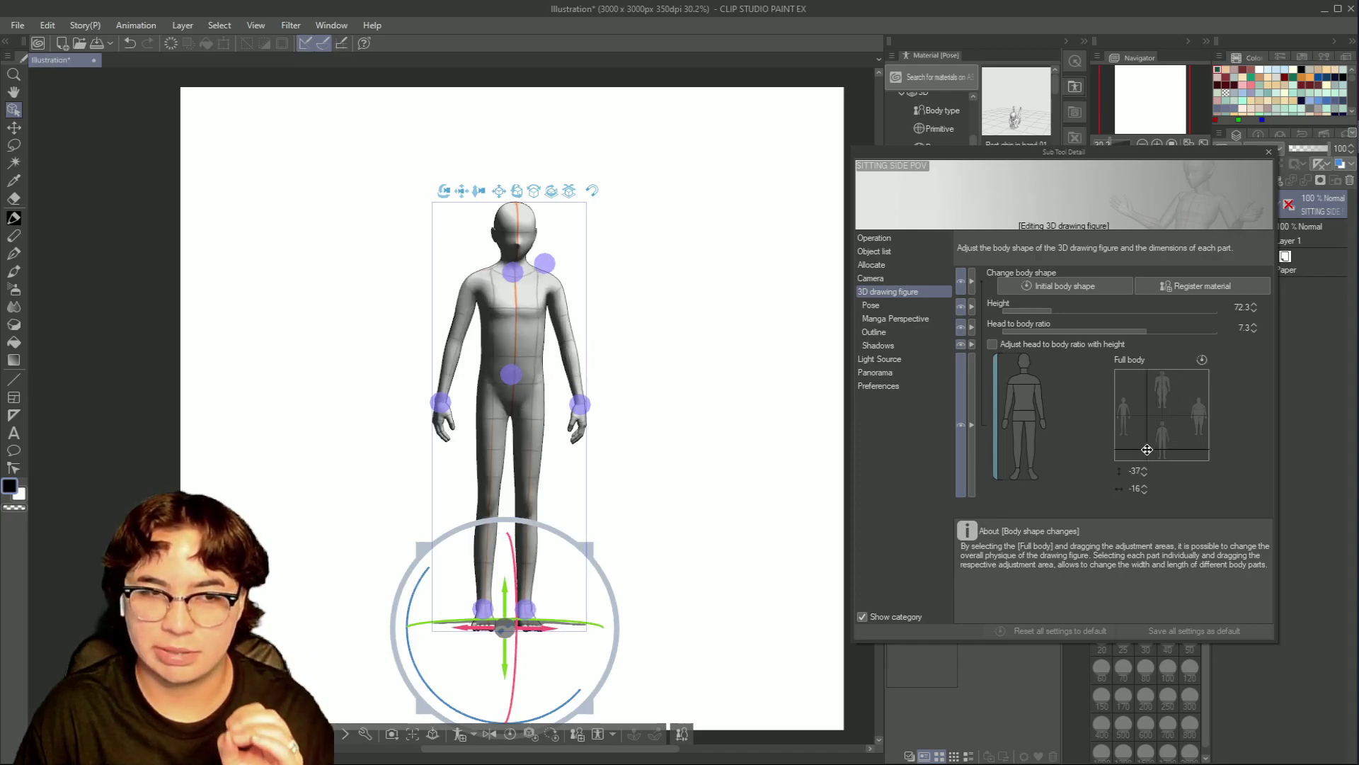
# - Select the head in the body part diagram and reduce the figure's height to 66.9
pyautogui.click(1024, 361)
pyautogui.moveTo(1052, 310)
pyautogui.mouseDown()
pyautogui.moveTo(1060, 318)
pyautogui.moveTo(1030, 316)
pyautogui.moveTo(1063, 318)
pyautogui.moveTo(1049, 318)
pyautogui.mouseUp()
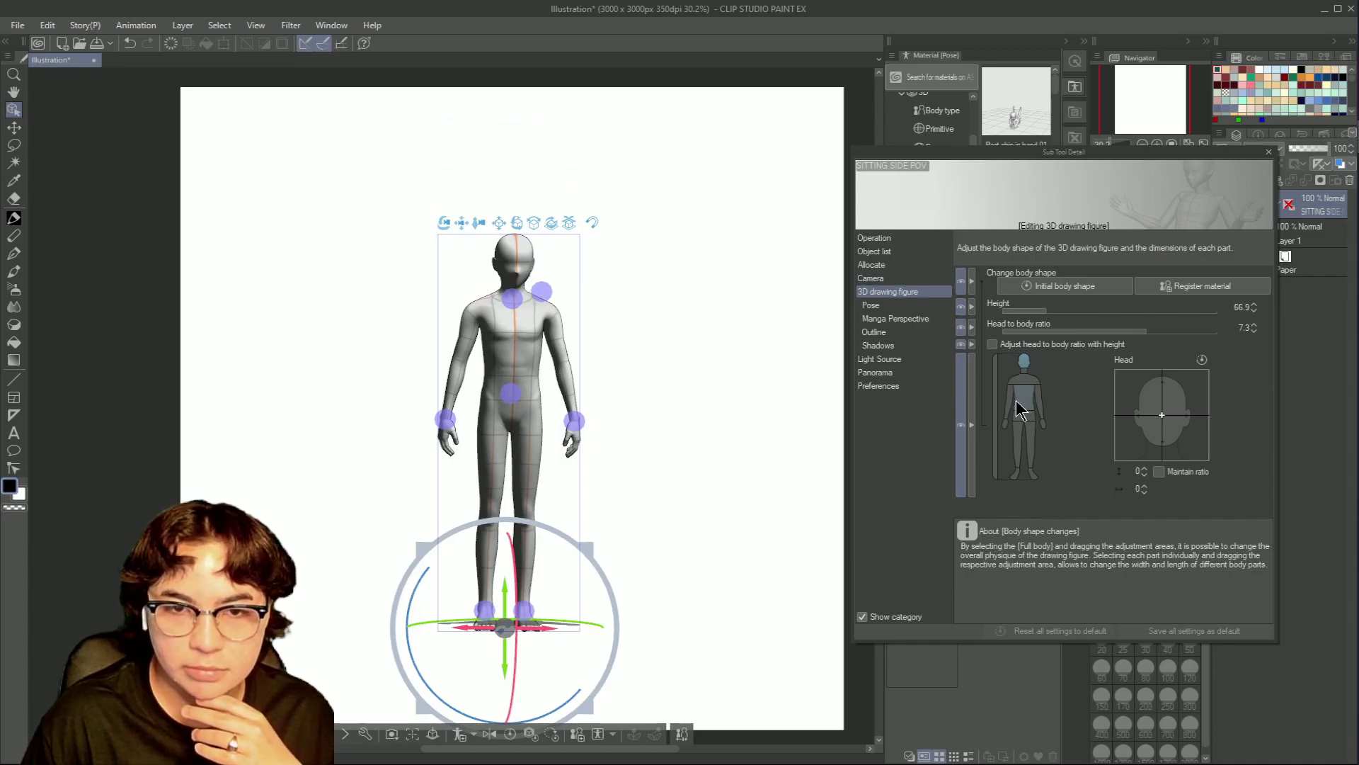
# - Close the figure's hands into fists with the hand setup in the Pose settings and try the other fist types
pyautogui.click(913, 305)
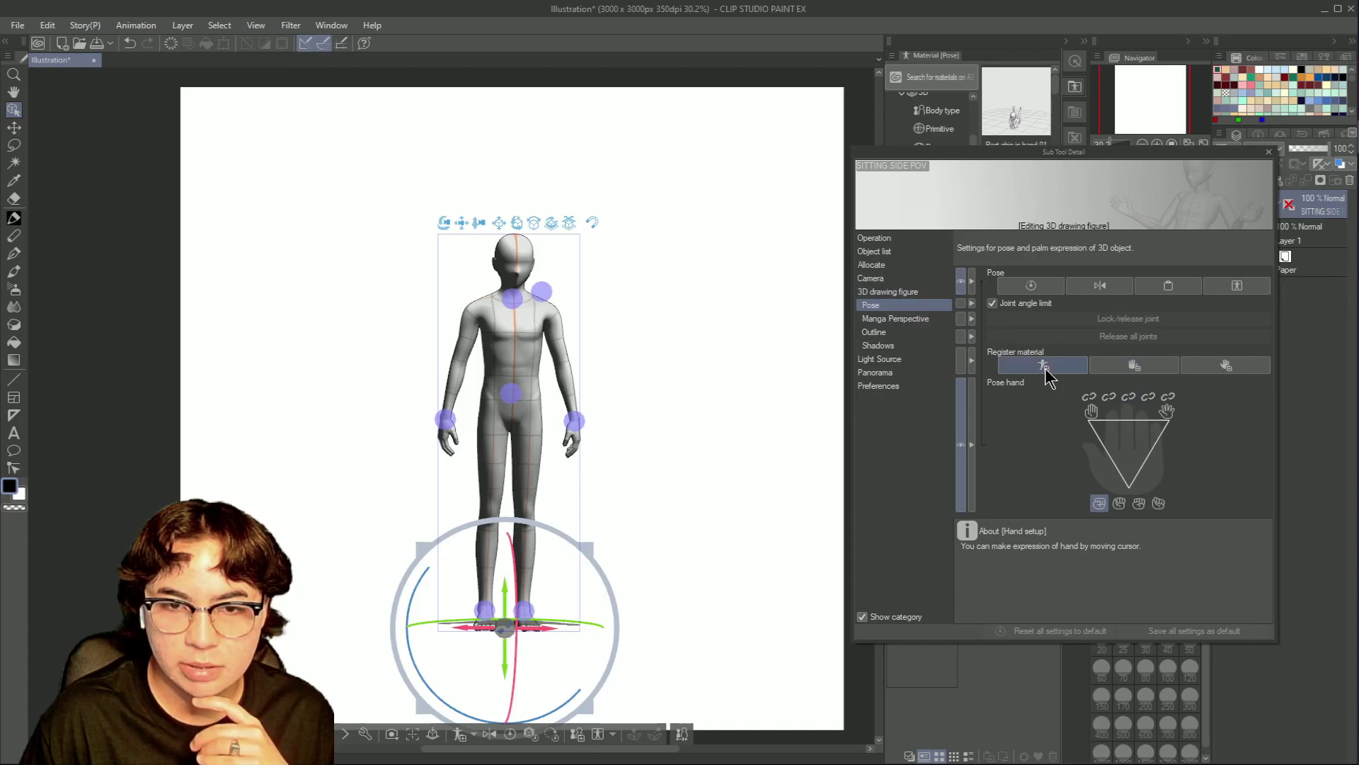
pyautogui.click(1120, 505)
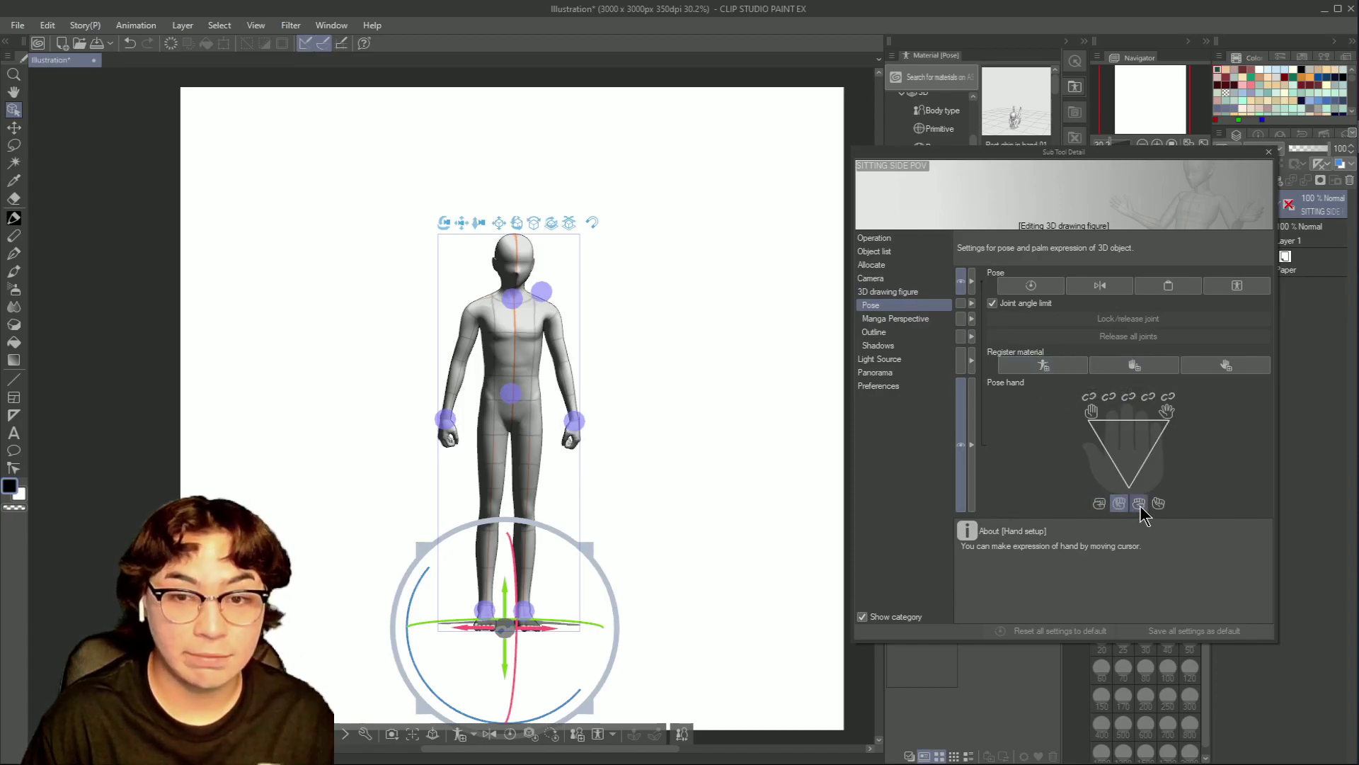
pyautogui.moveTo(1137, 484)
pyautogui.mouseDown()
pyautogui.moveTo(1132, 456)
pyautogui.moveTo(1127, 480)
pyautogui.moveTo(1092, 434)
pyautogui.mouseUp()
pyautogui.click(1138, 504)
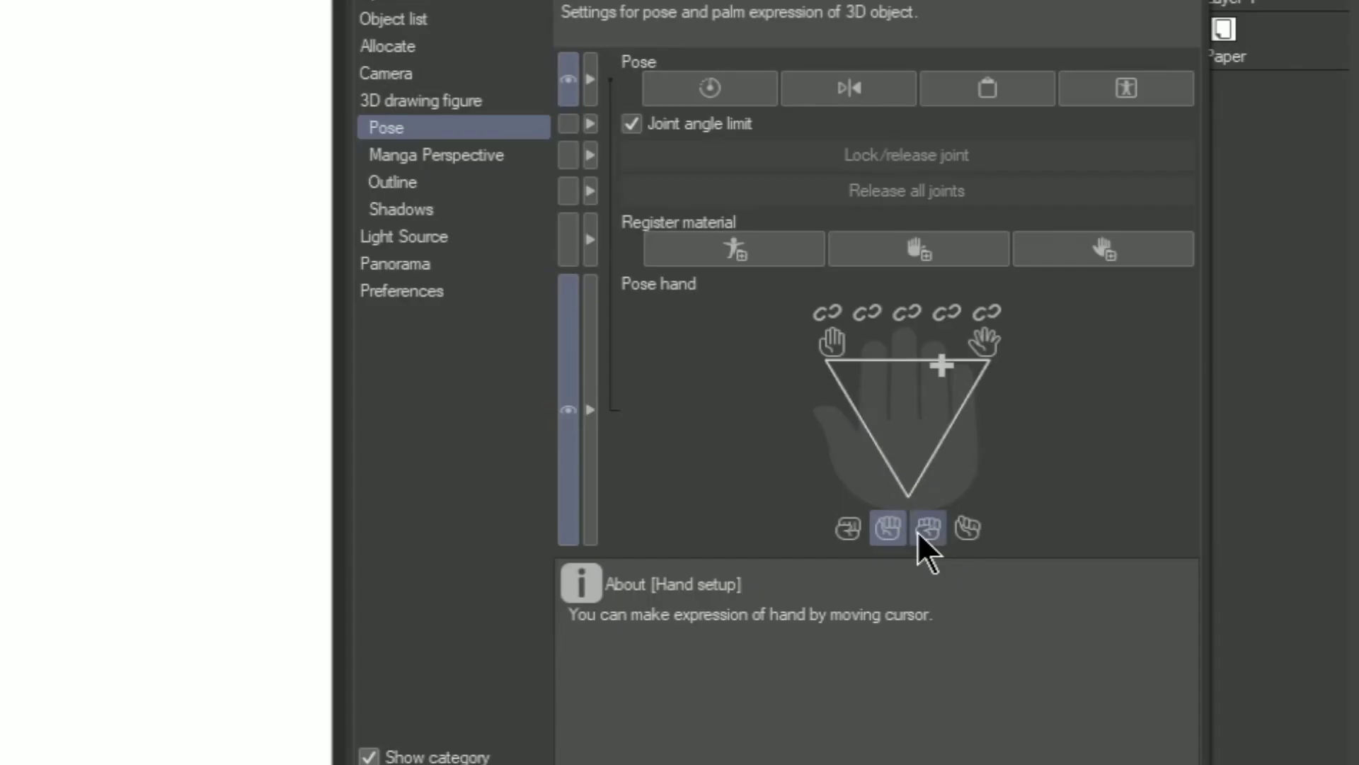
pyautogui.click(966, 526)
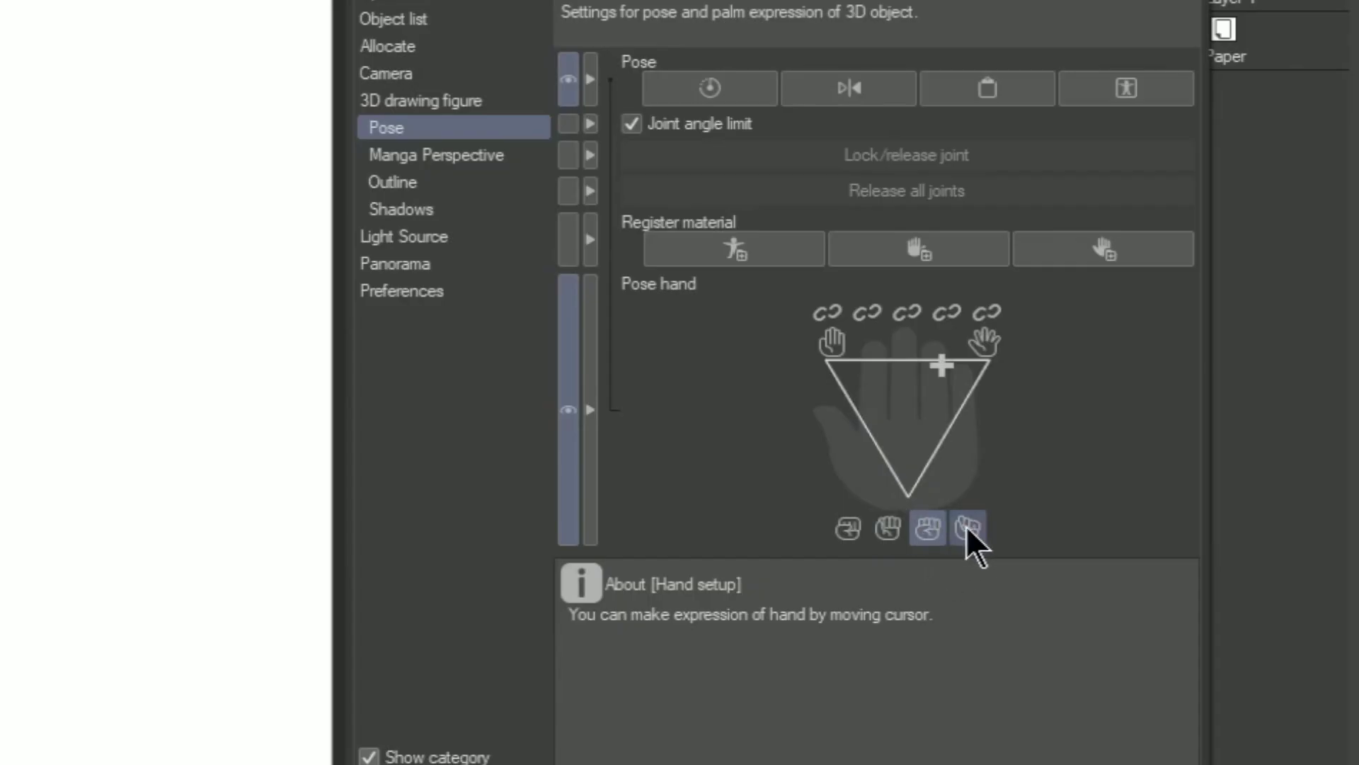
# - Toggle the figure's outline width off and on, and inspect the outline up close without the manipulators
pyautogui.click(392, 182)
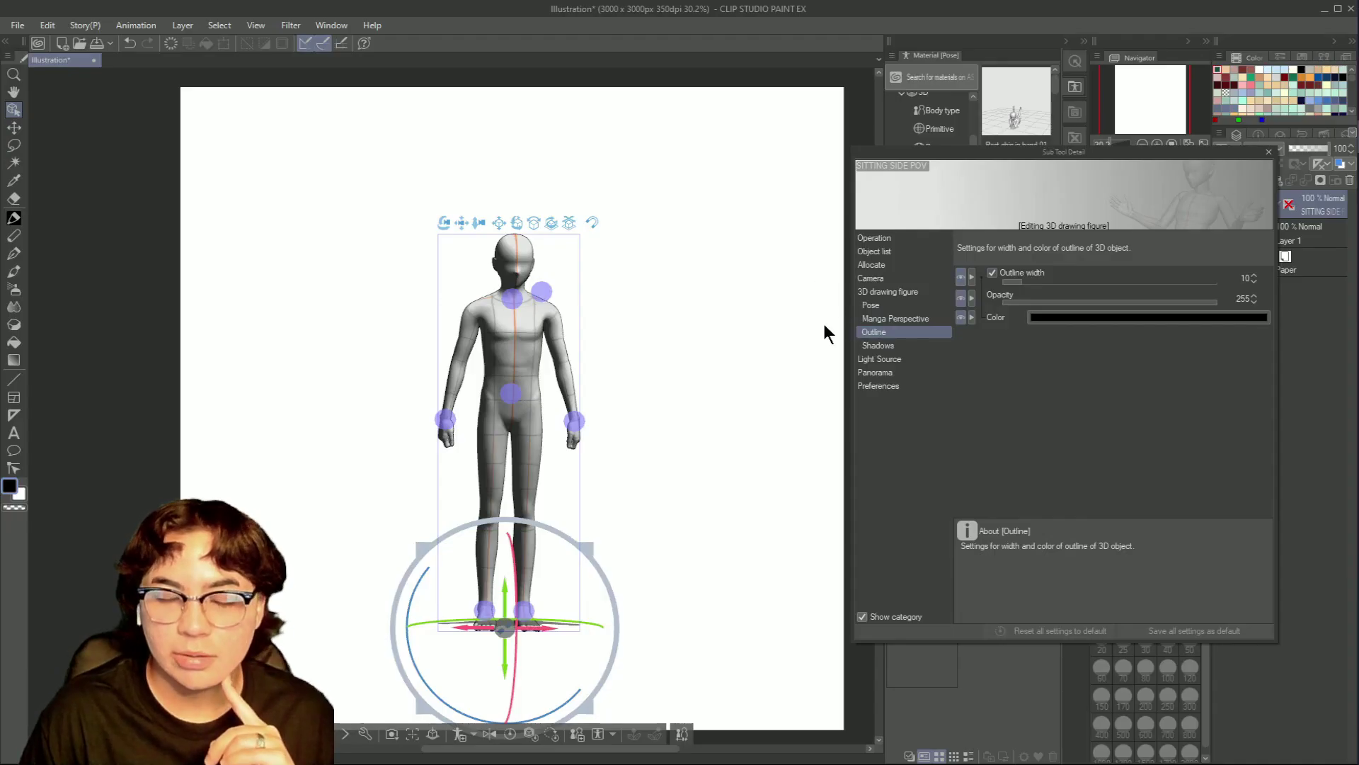
pyautogui.click(995, 272)
pyautogui.click(995, 273)
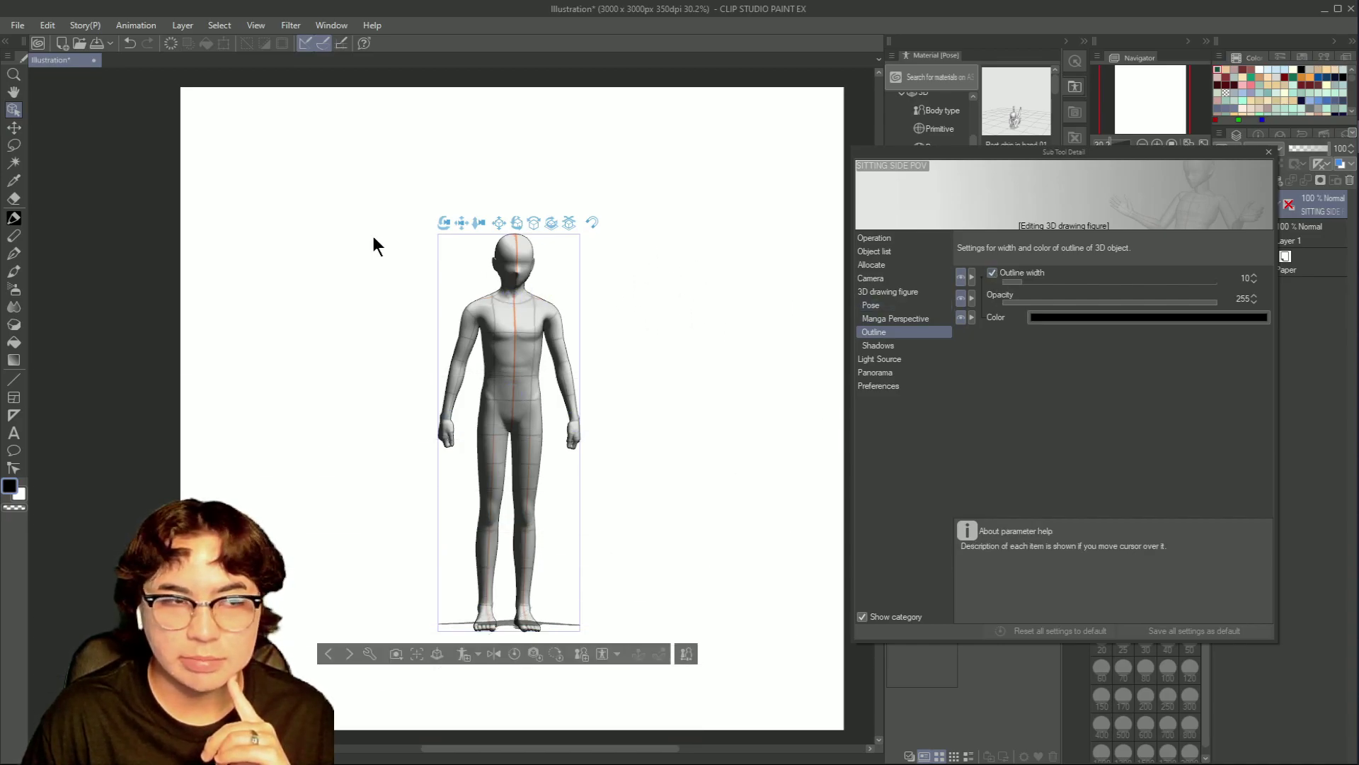
pyautogui.click(14, 128)
pyautogui.scroll(3, 559, 234)
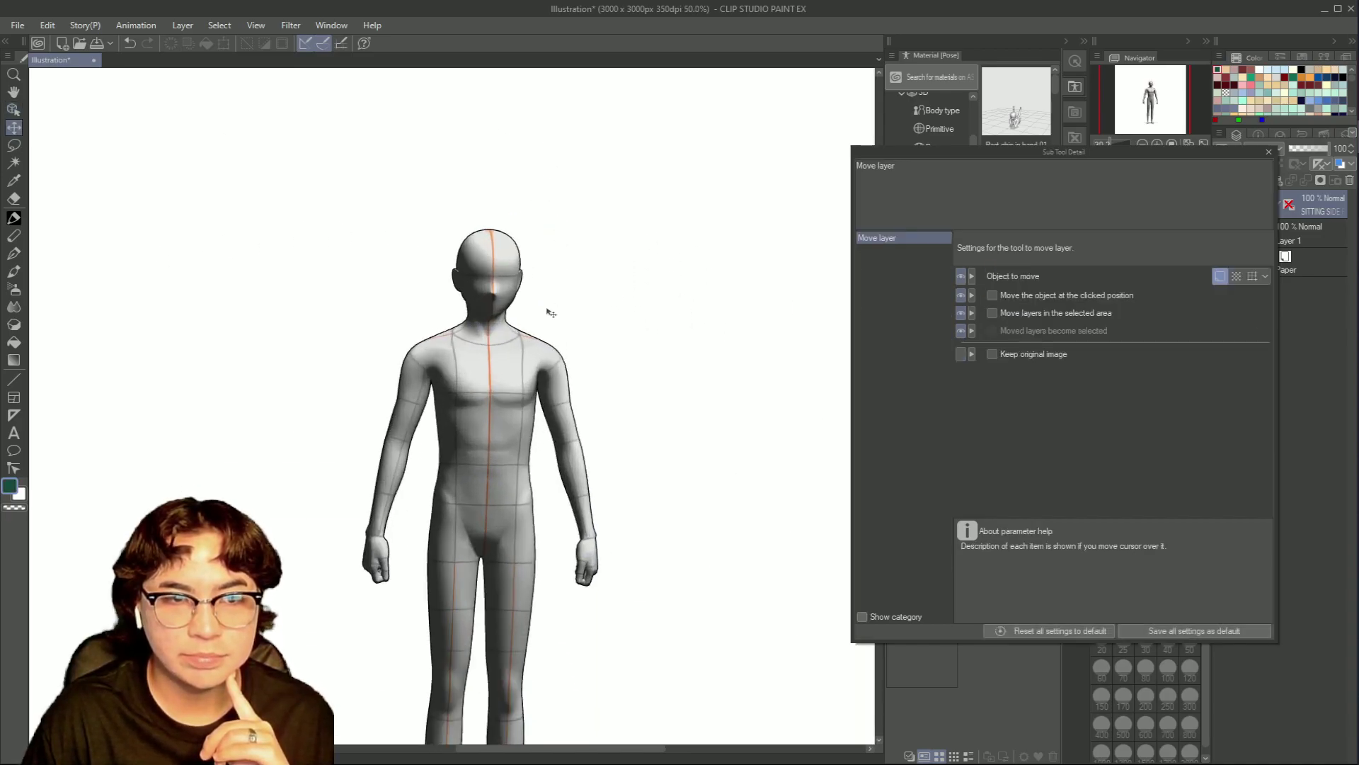
pyautogui.scroll(5, 563, 340)
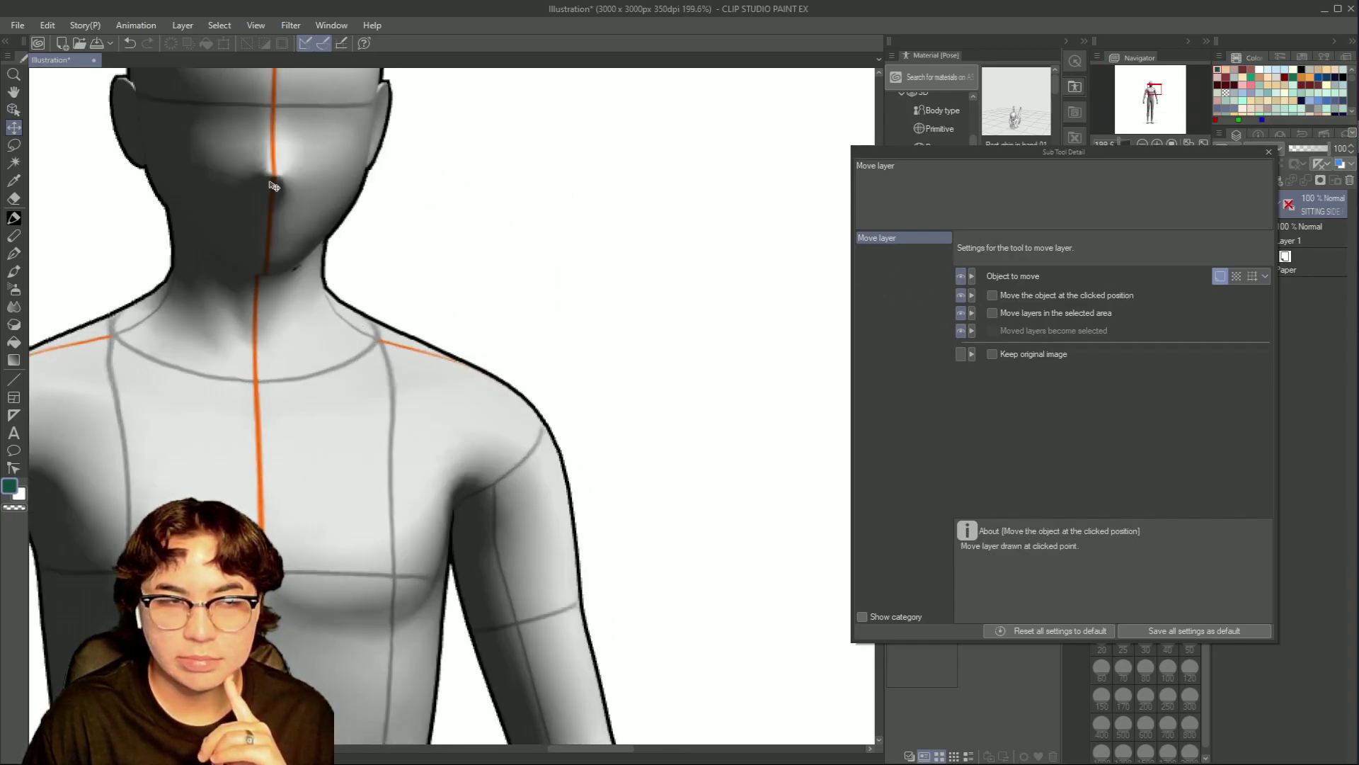
# - Reselect the figure and switch its outline off and on twice to compare both looks around the shoulders
pyautogui.click(13, 112)
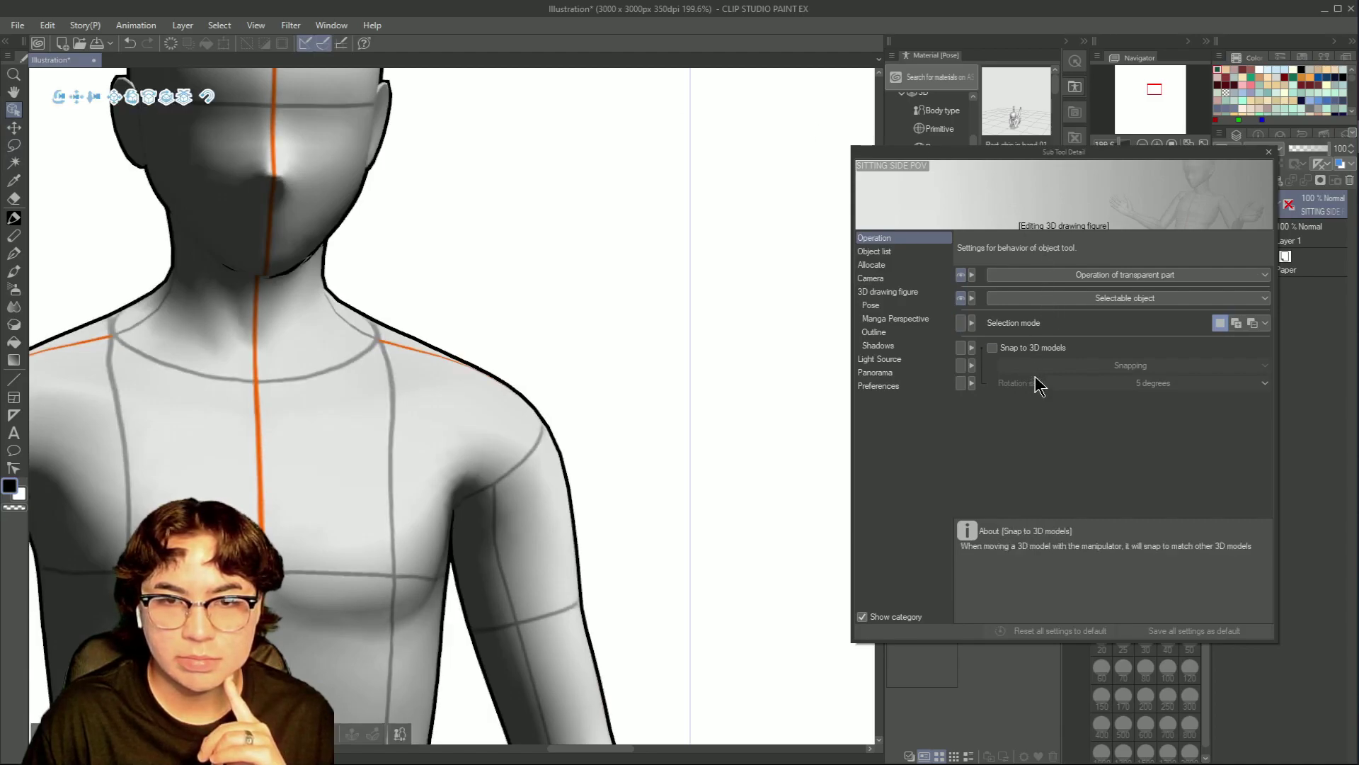
pyautogui.click(886, 332)
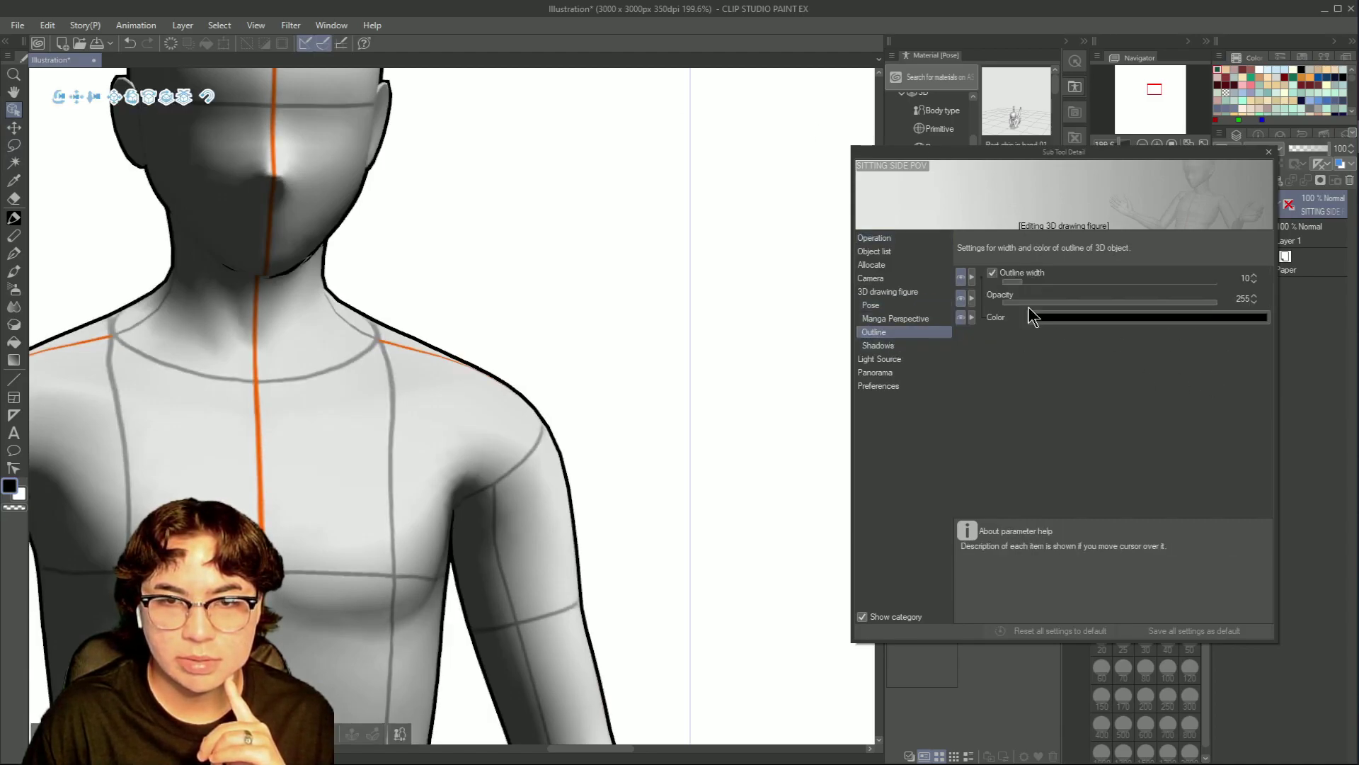
pyautogui.click(993, 273)
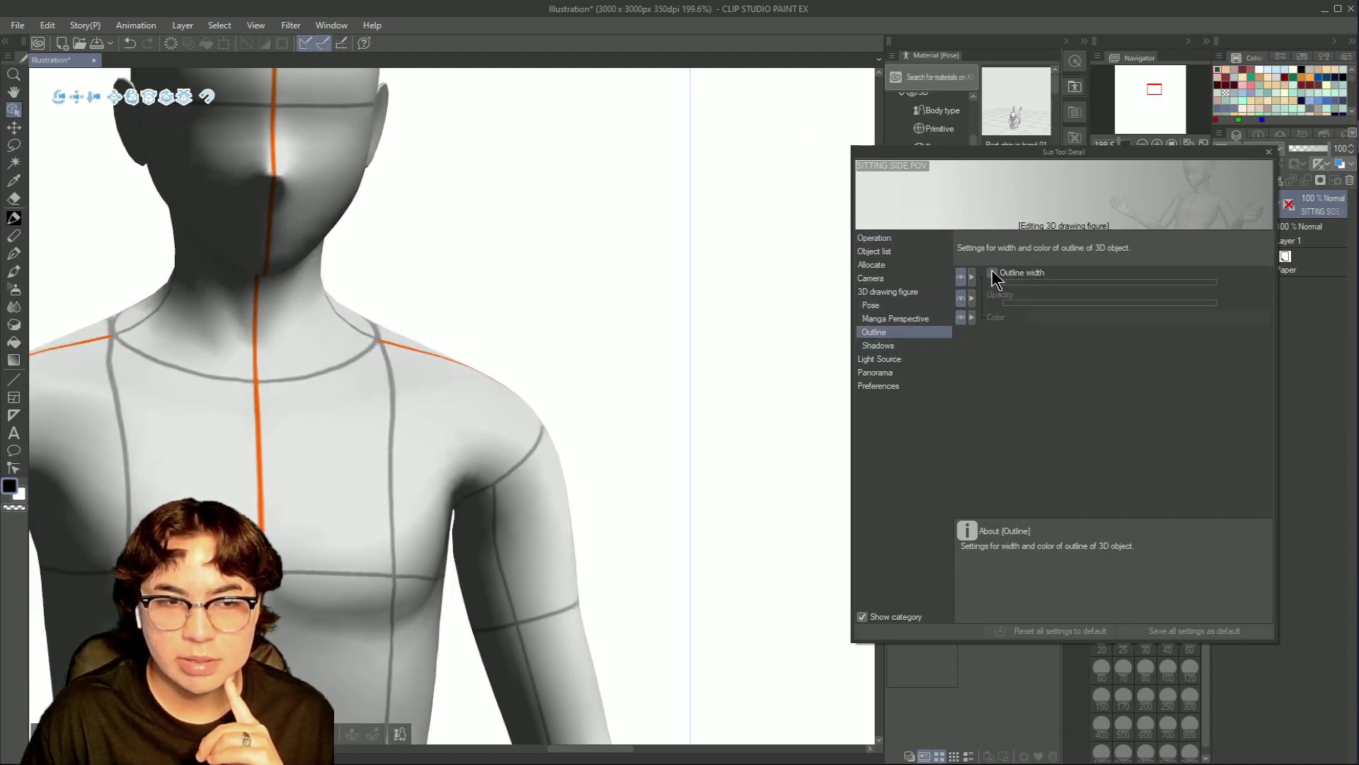
pyautogui.click(993, 273)
pyautogui.click(992, 273)
pyautogui.click(993, 273)
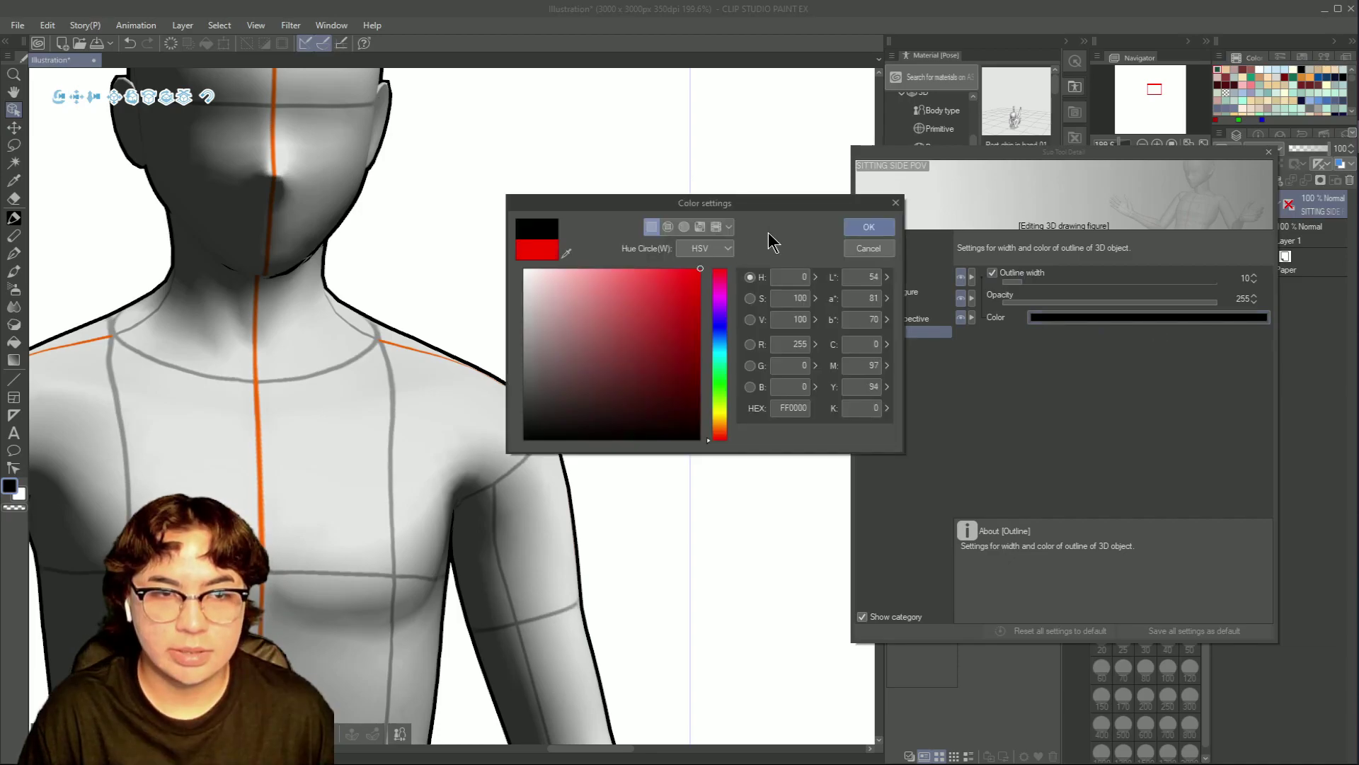
# - Try a pure red color for the figure's outline and undo it back to black
pyautogui.click(869, 255)
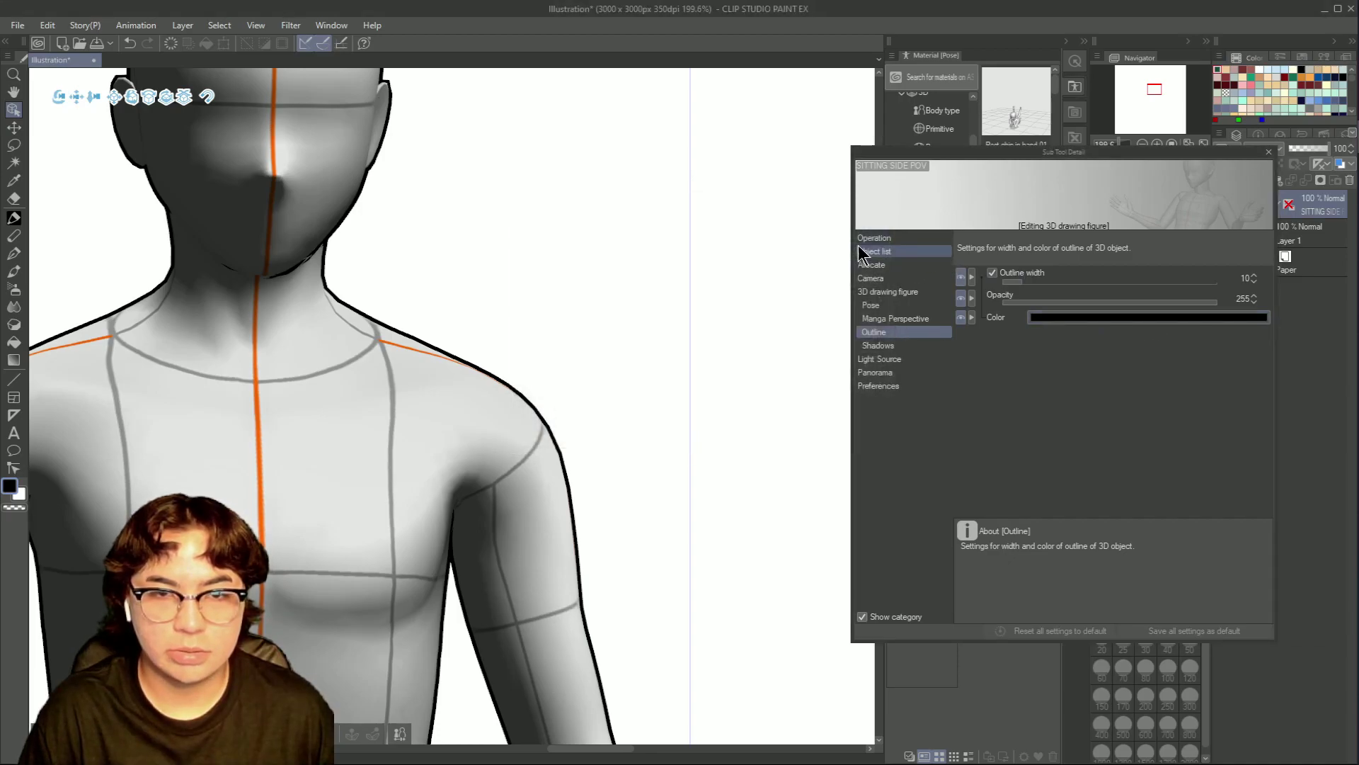
pyautogui.click(1114, 317)
pyautogui.click(719, 301)
pyautogui.click(720, 271)
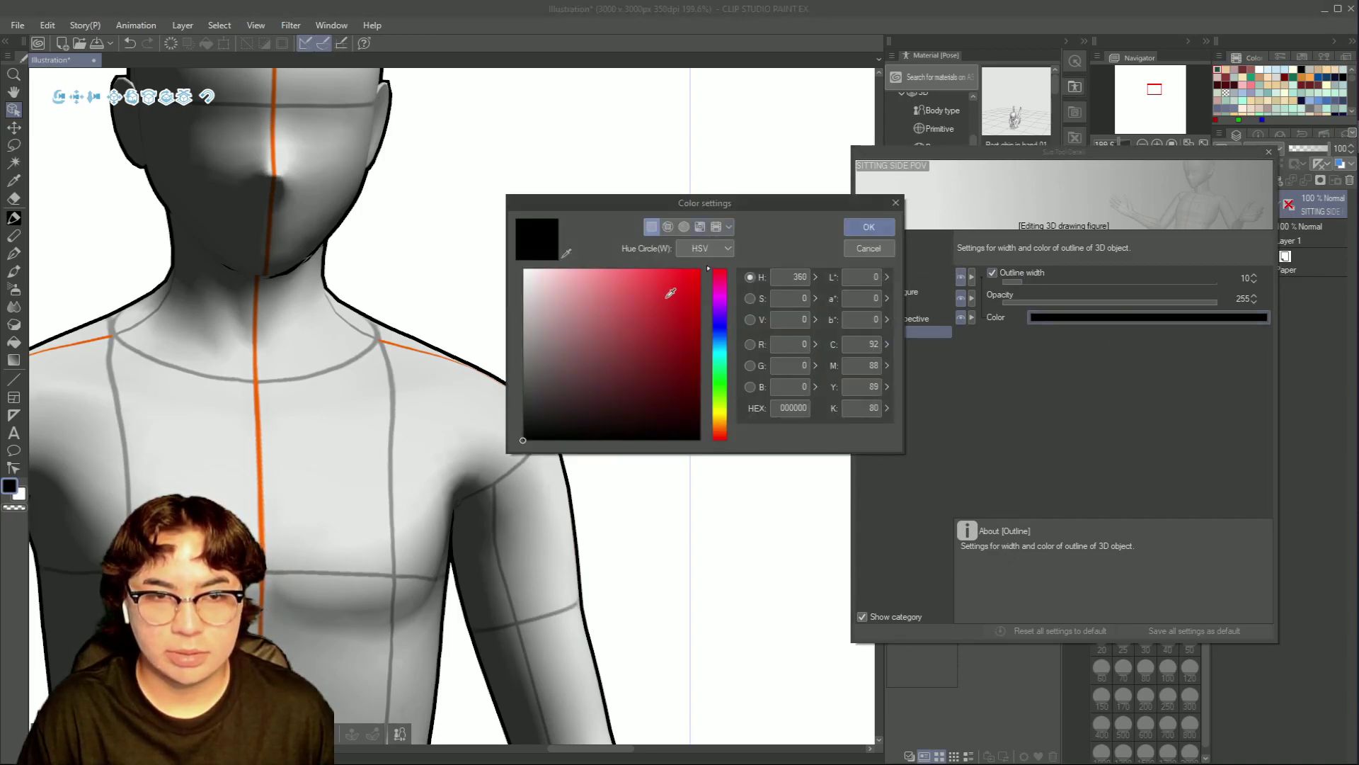
pyautogui.click(700, 270)
pyautogui.click(878, 228)
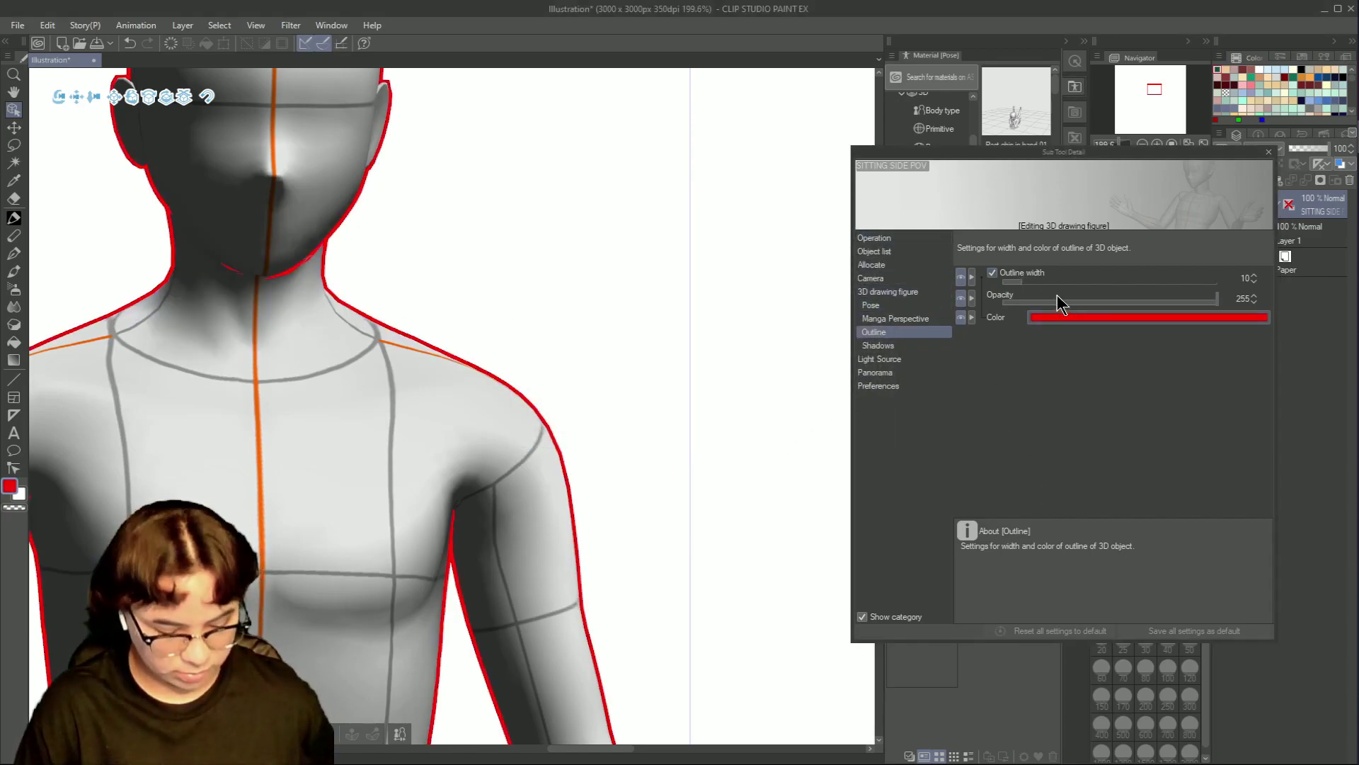
pyautogui.hotkey('ctrl', 'z')
# - Review the Shadows settings and examine the whole figure with its ground shadow on the canvas
pyautogui.click(878, 345)
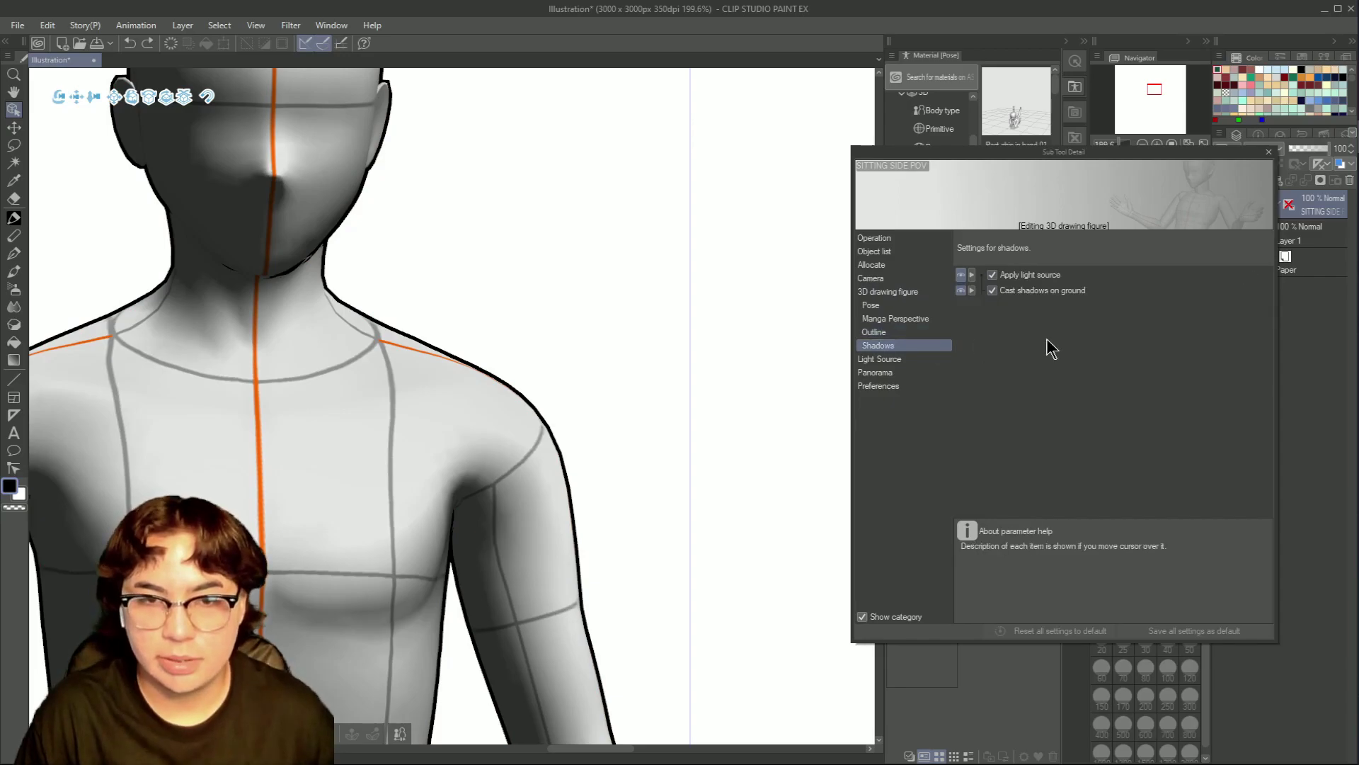
pyautogui.click(14, 127)
pyautogui.scroll(-6, 559, 252)
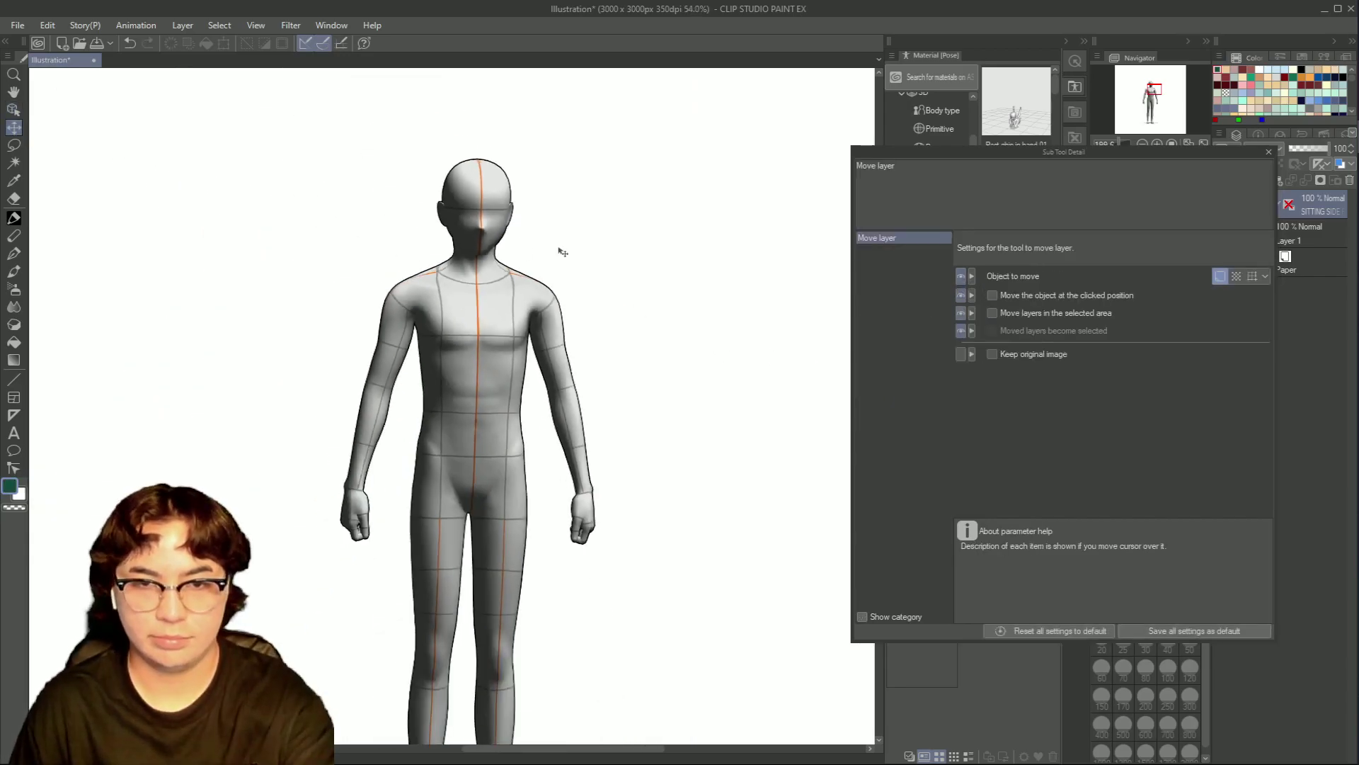
pyautogui.scroll(-2, 563, 252)
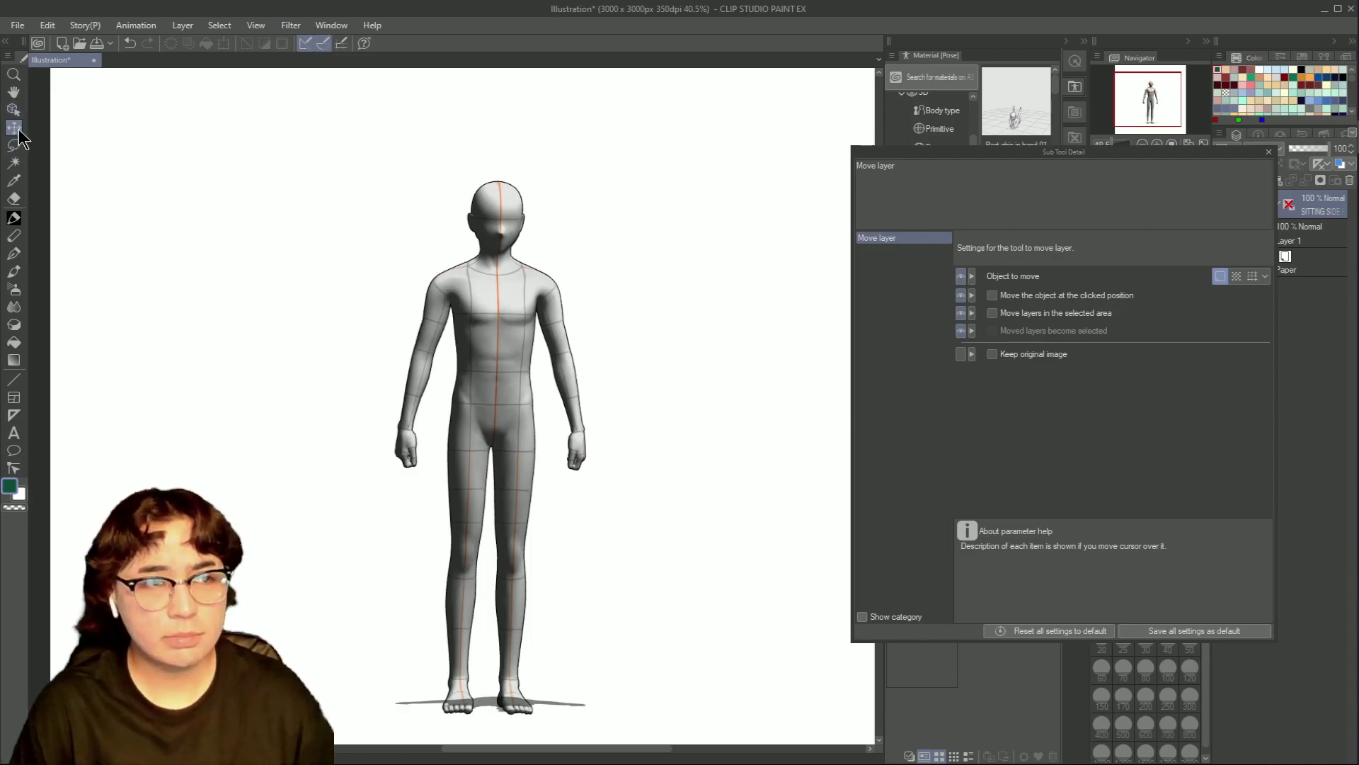
pyautogui.click(14, 109)
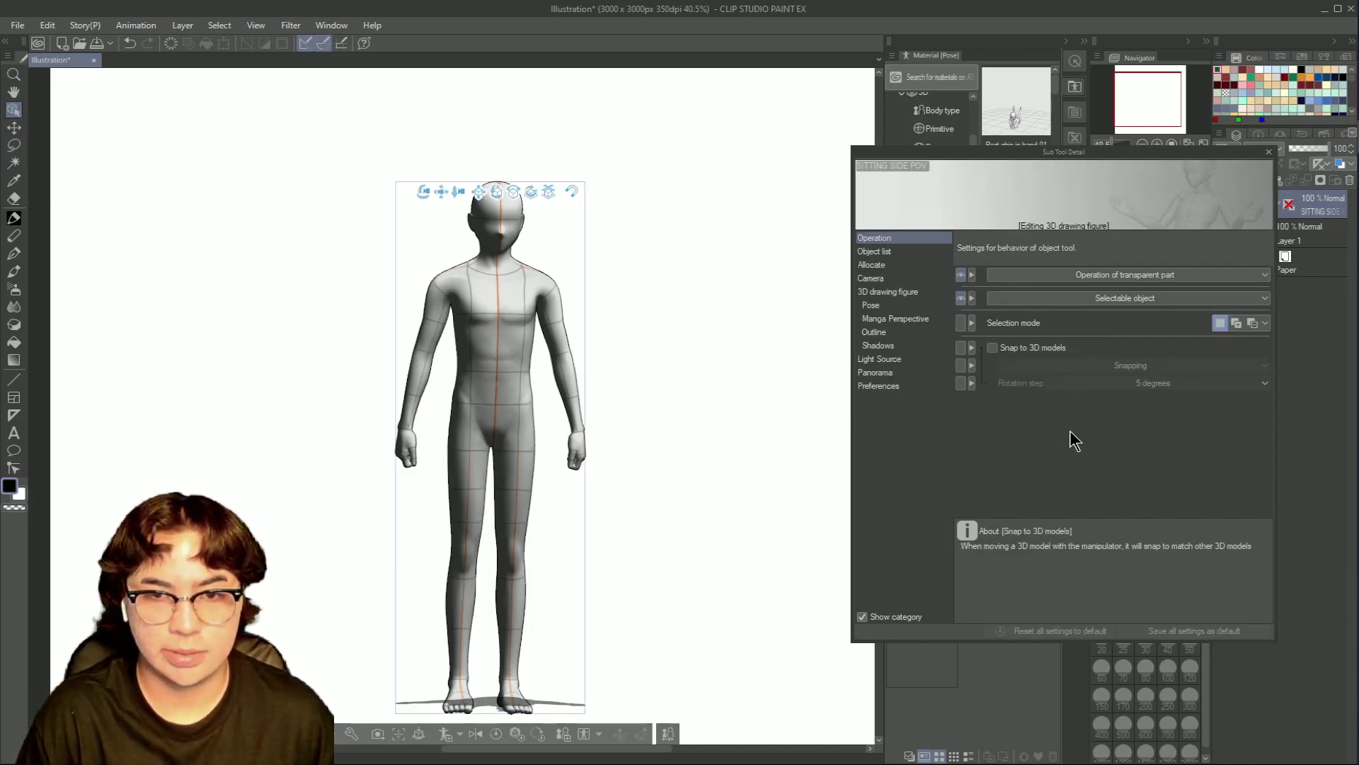
# - Review the Light Source settings, and switch Apply light source off and back on in the Shadows settings
pyautogui.click(884, 359)
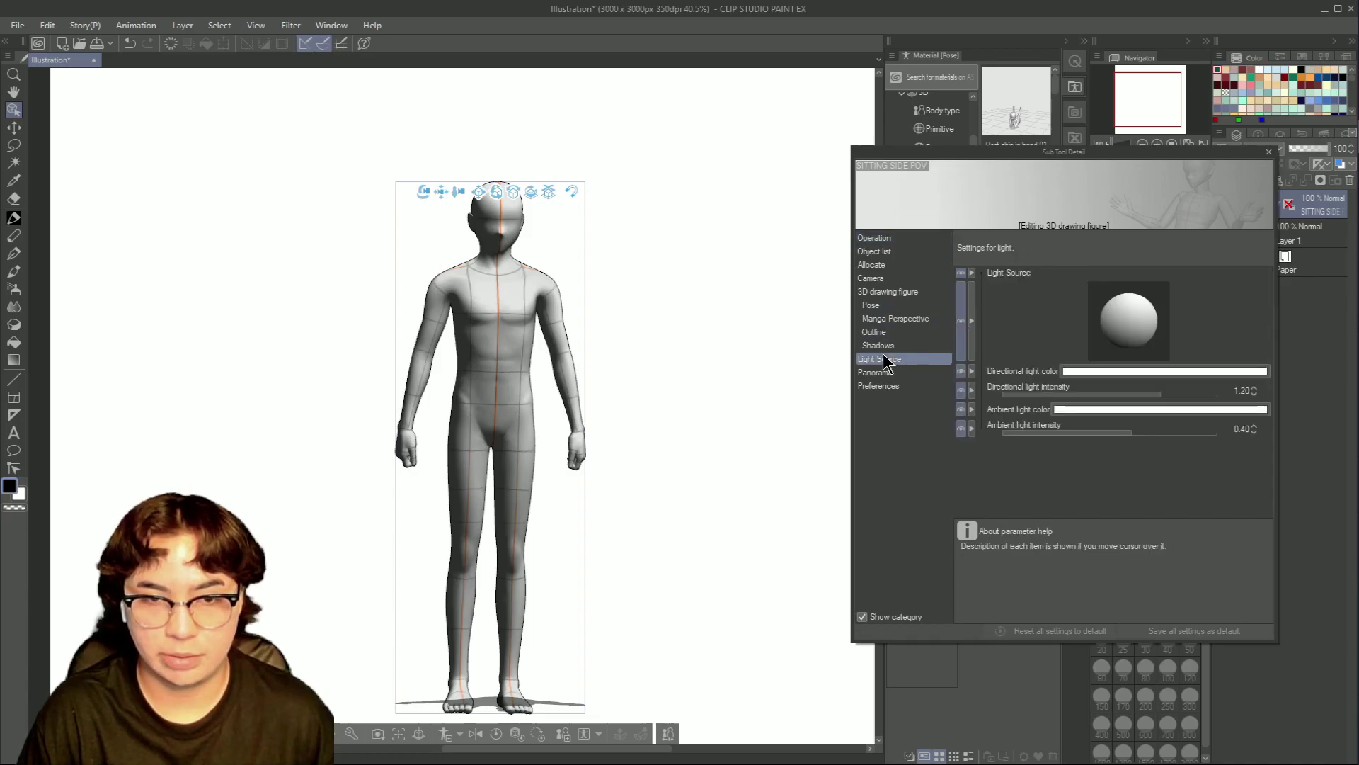
pyautogui.click(894, 345)
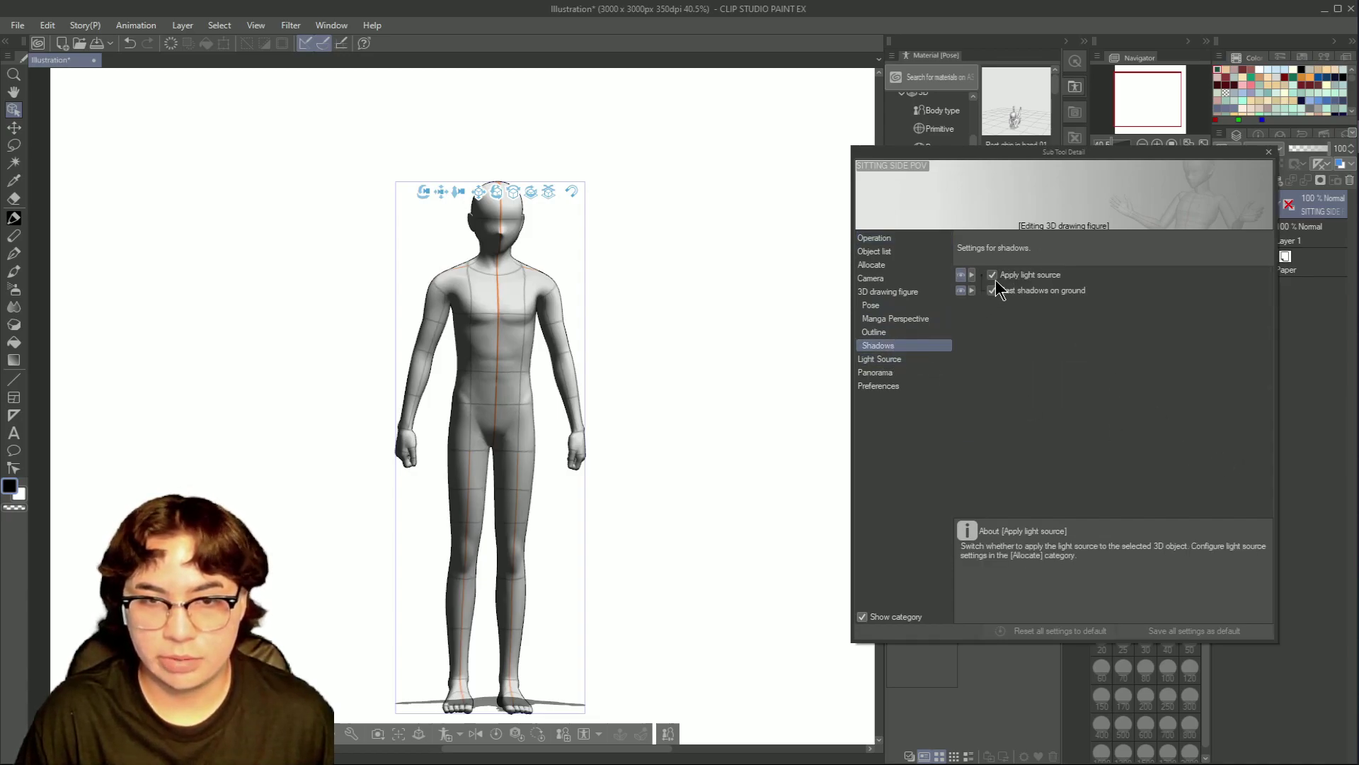
pyautogui.click(993, 276)
pyautogui.click(993, 276)
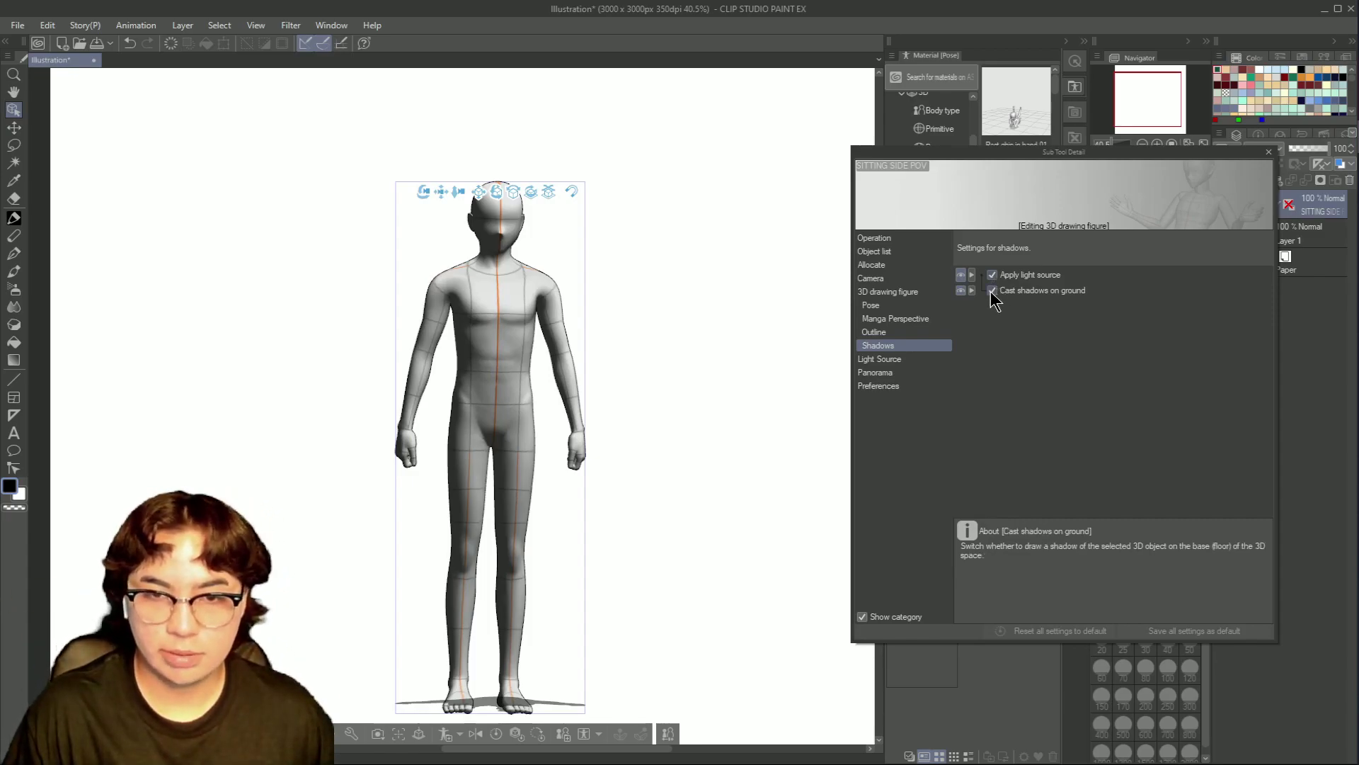
# - Switch Cast shadows on ground off and on for the figure, and adjust its light direction in the Light Source settings
pyautogui.click(991, 291)
pyautogui.click(992, 291)
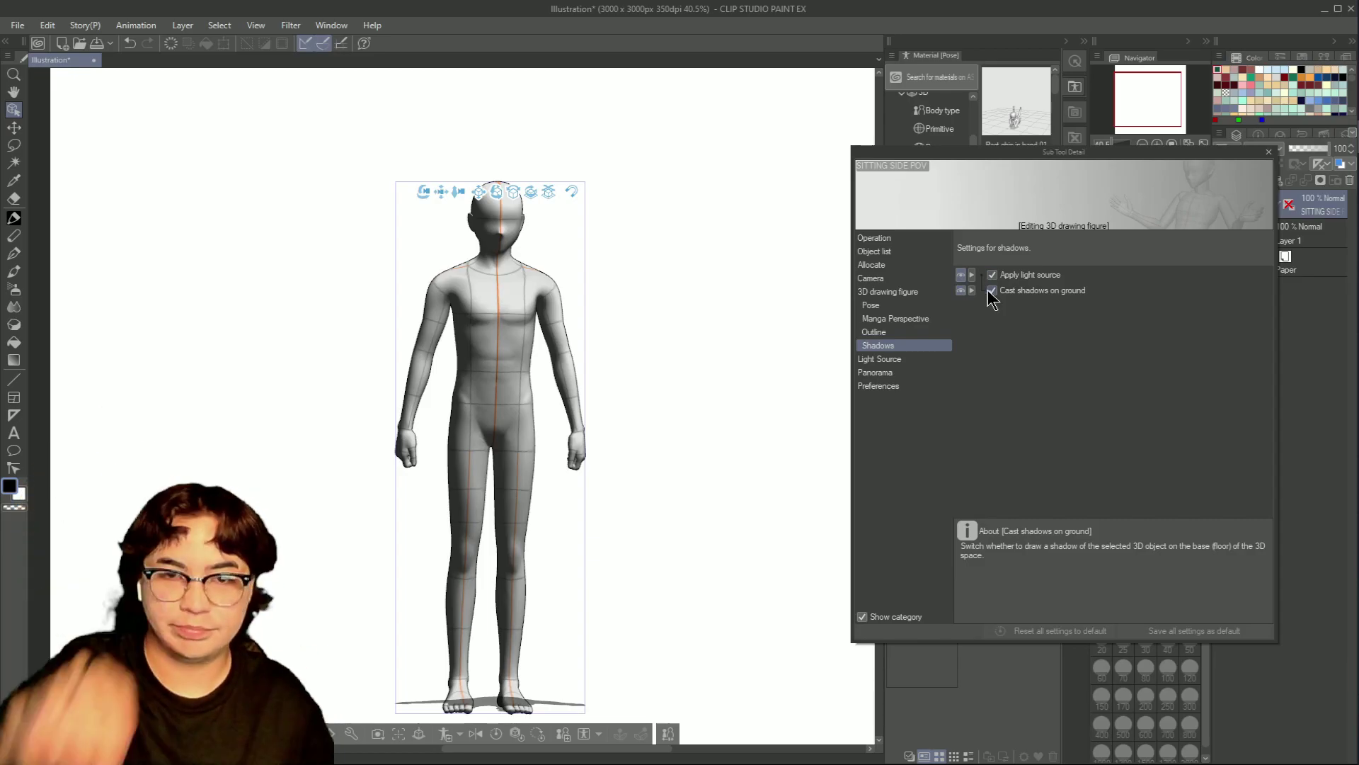
pyautogui.click(907, 360)
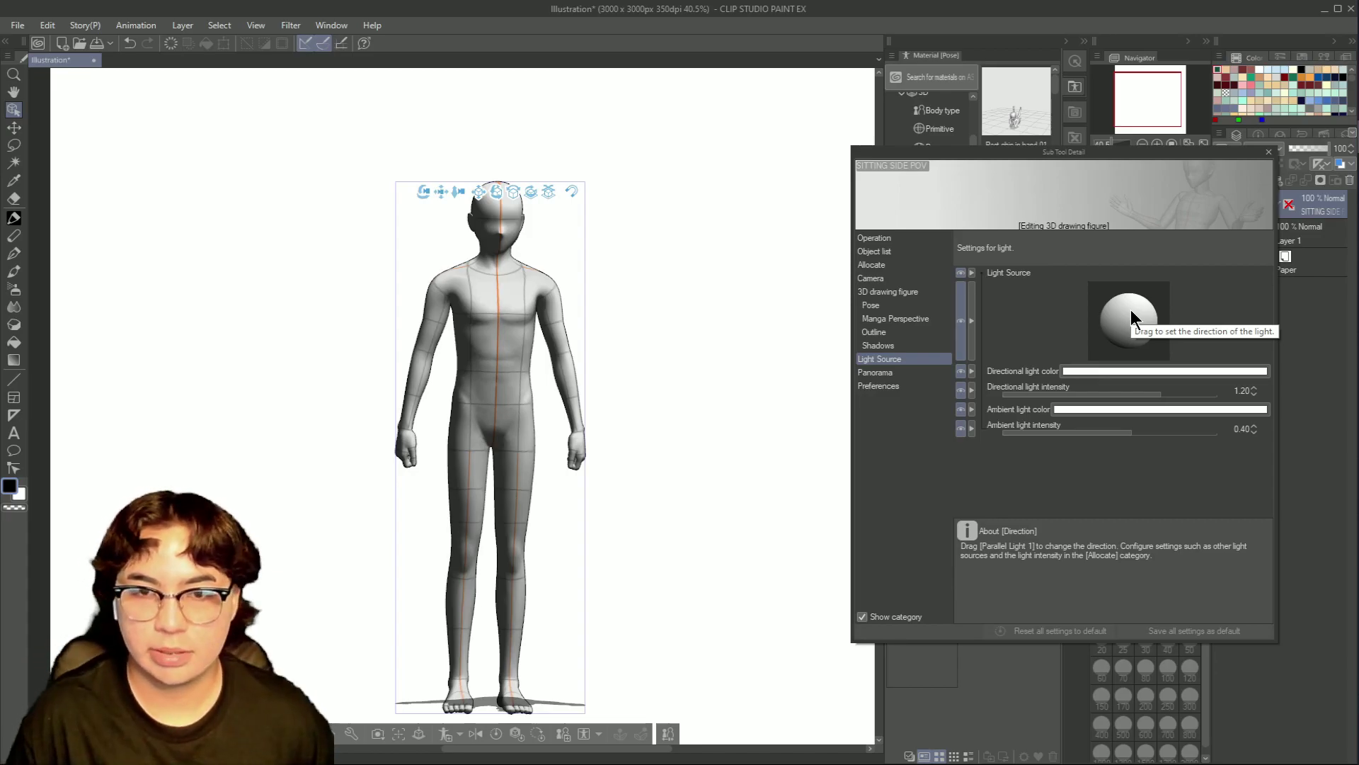
pyautogui.moveTo(1131, 309); pyautogui.dragTo(1081, 289)
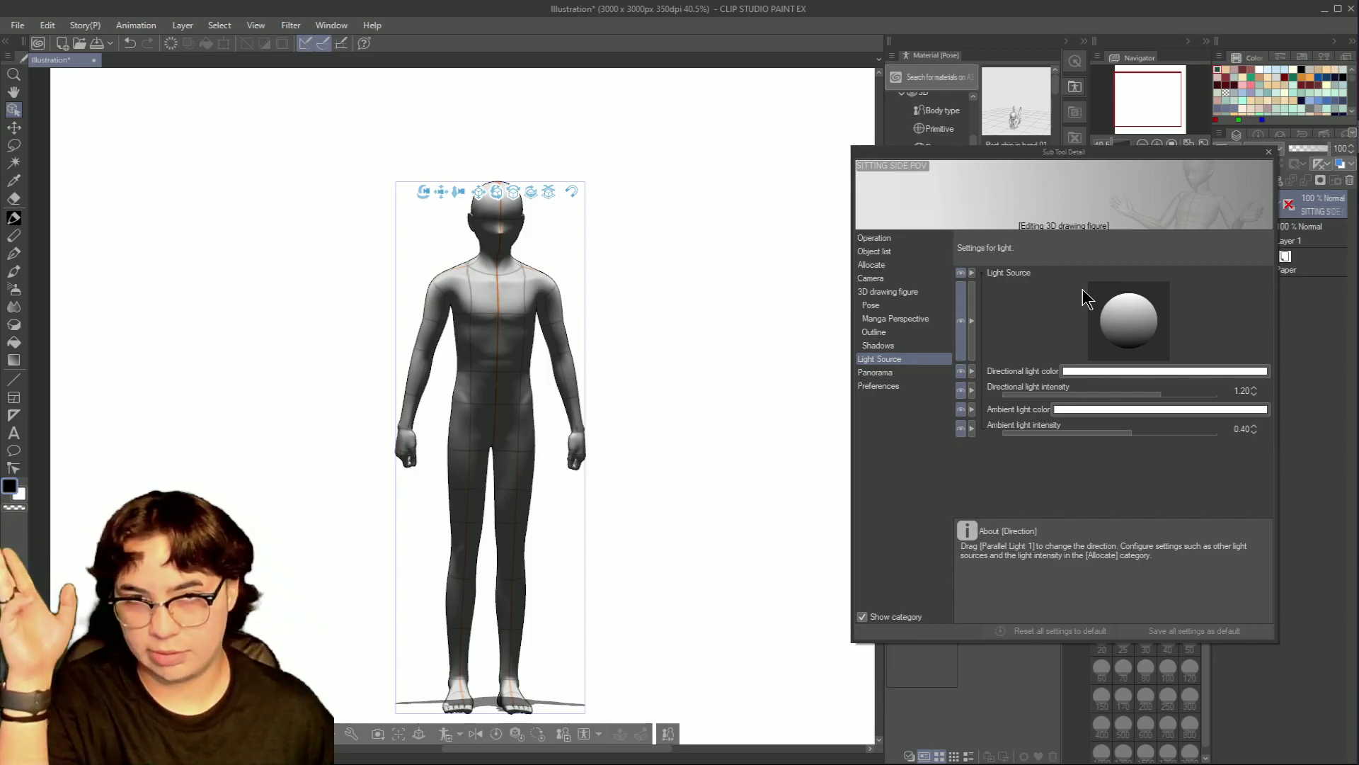
pyautogui.moveTo(1134, 333); pyautogui.dragTo(1133, 354)
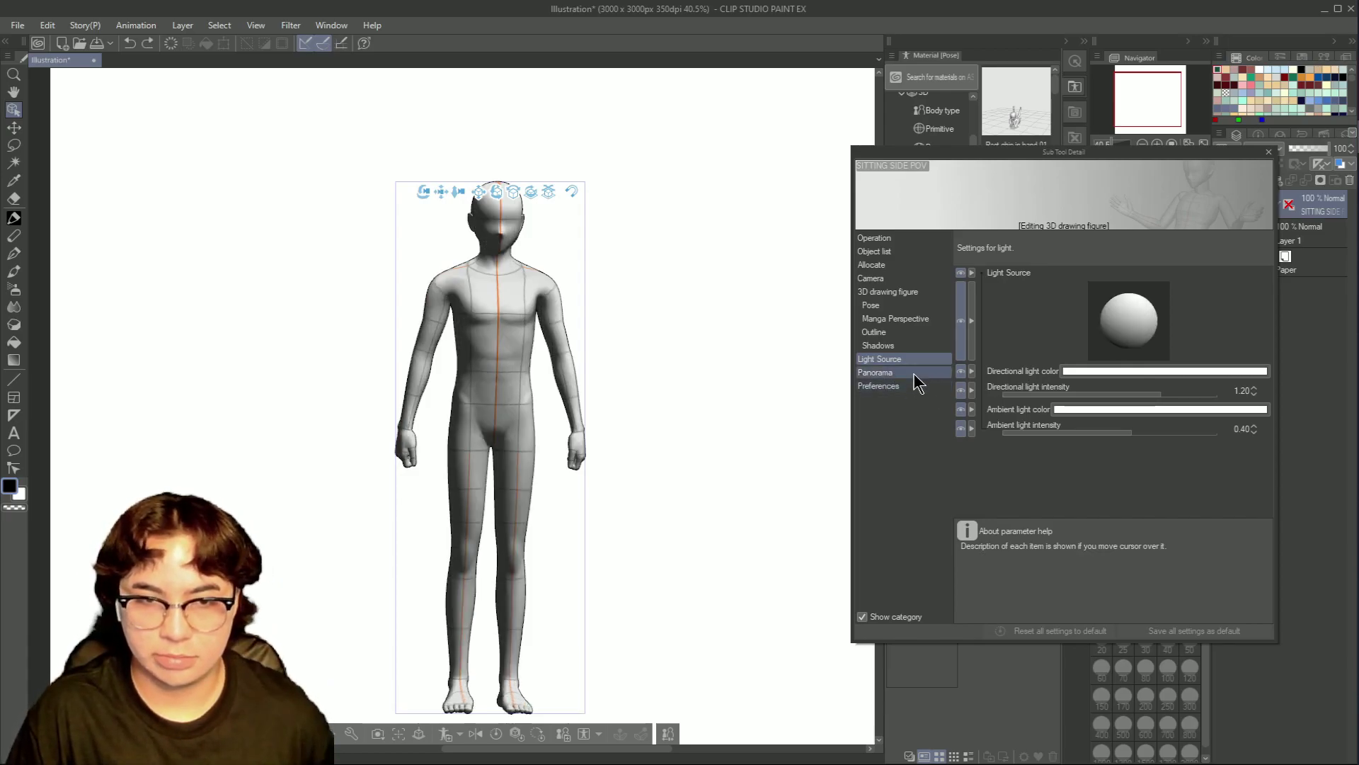
# - Review the Panorama and Preferences settings and close the detailed tool settings
pyautogui.click(942, 372)
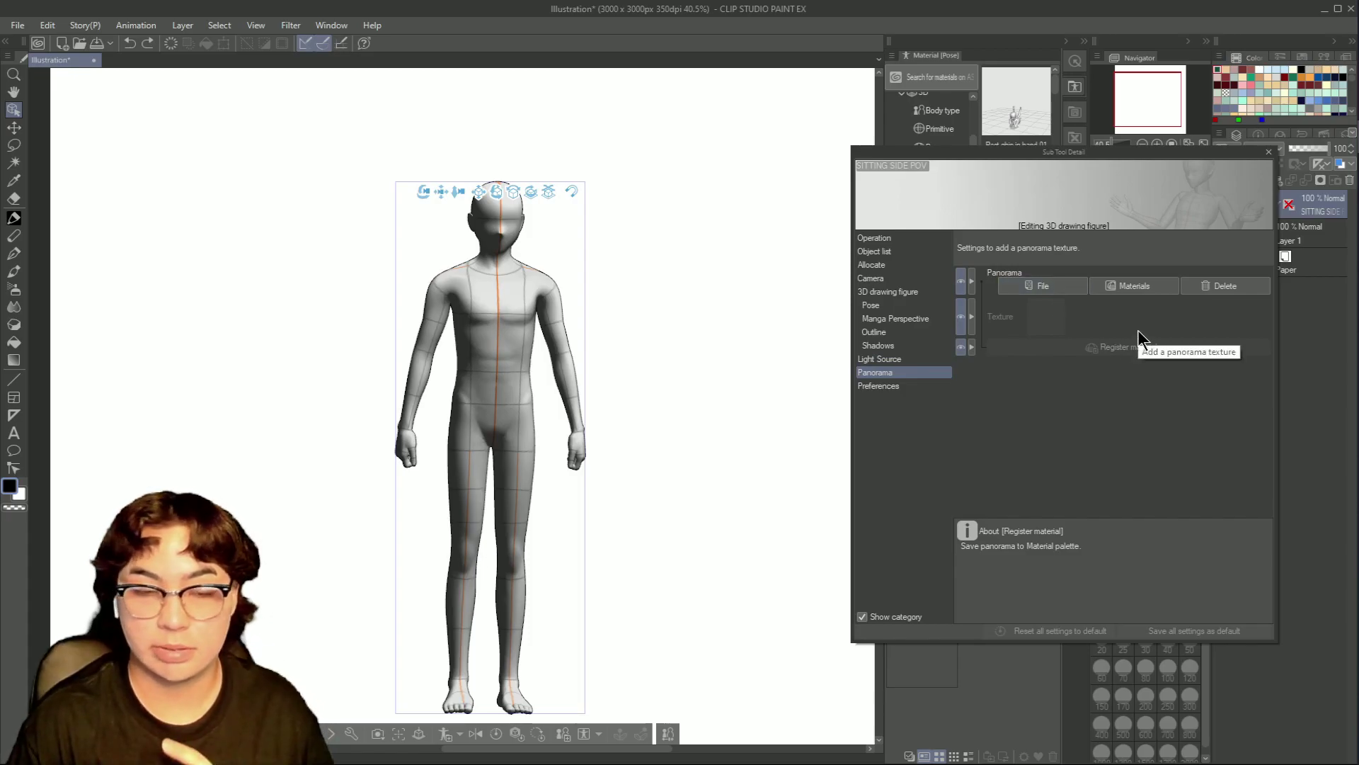
pyautogui.click(899, 385)
pyautogui.press('Escape')
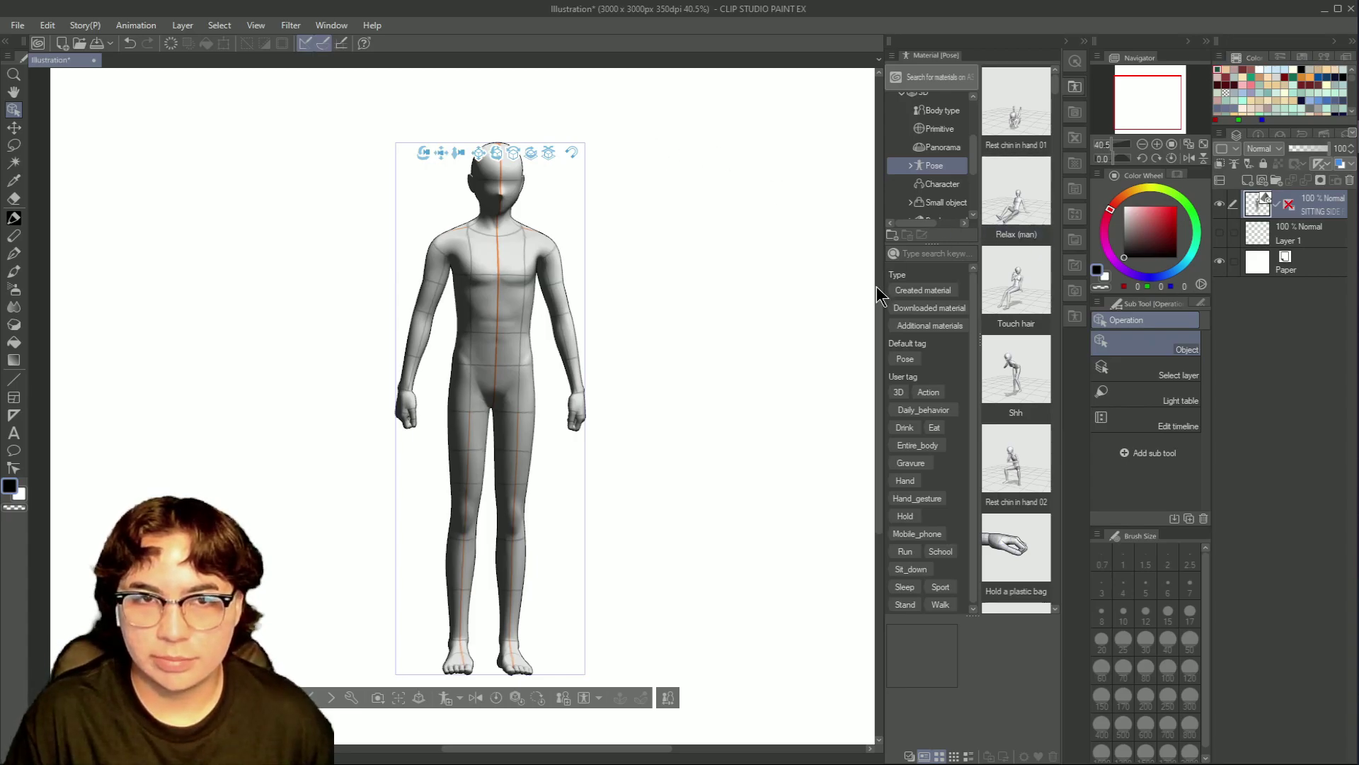
# - Apply the Shh pose material to the standing figure
pyautogui.scroll(-1, 885, 358)
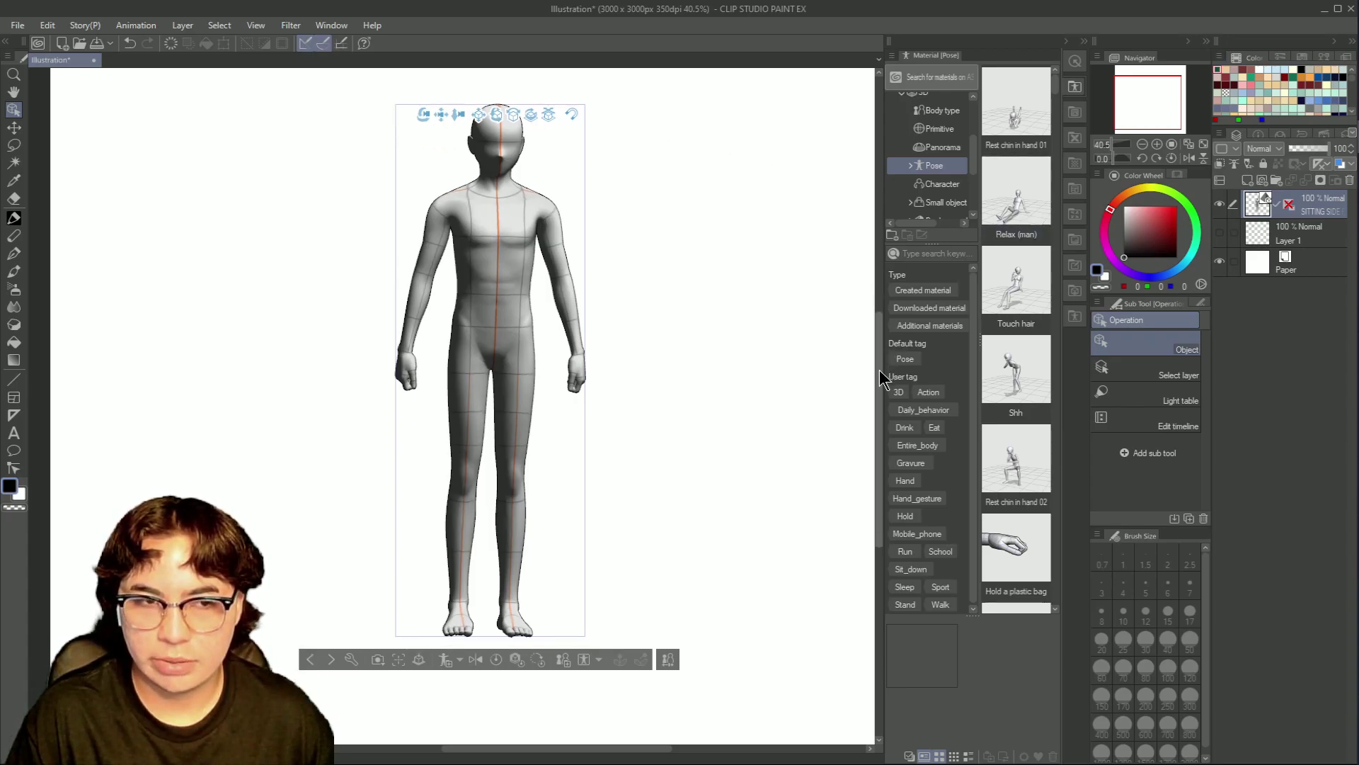
pyautogui.scroll(2, 886, 360)
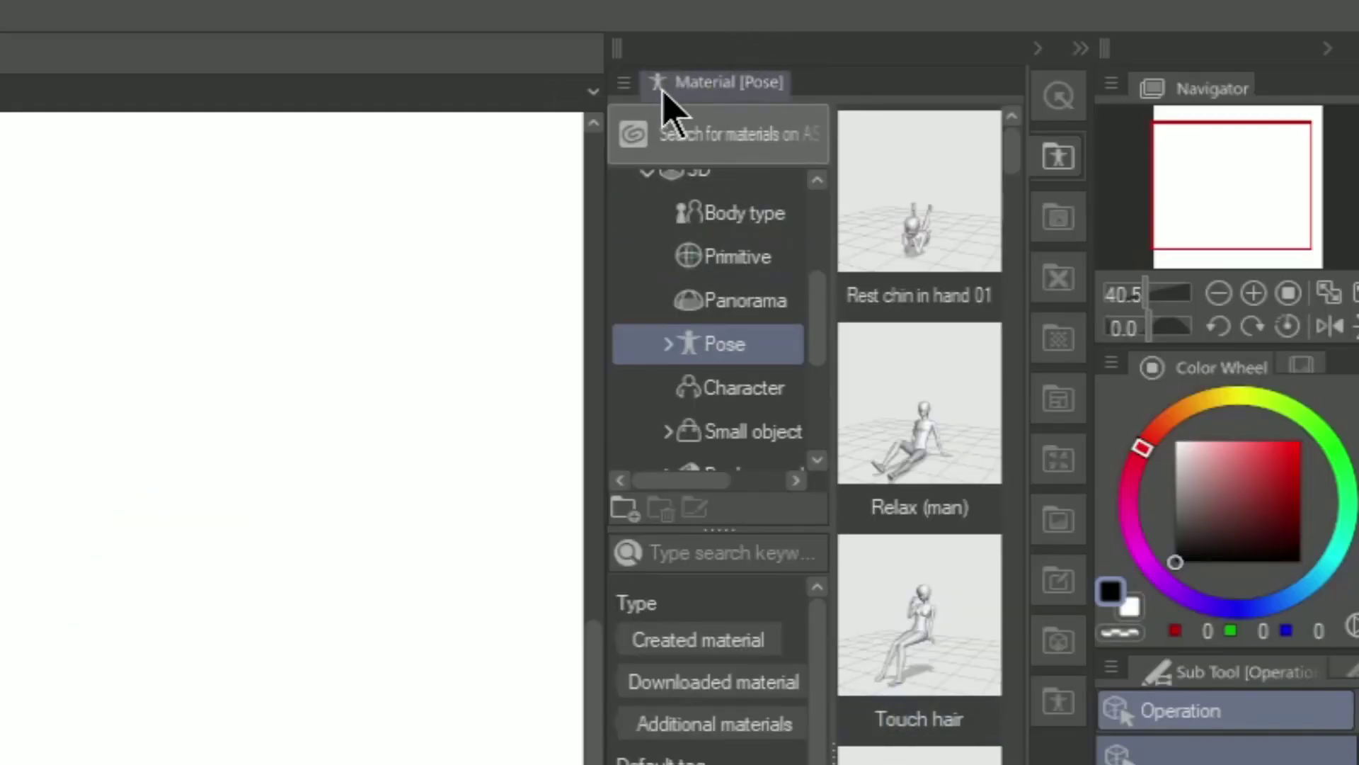
pyautogui.moveTo(1016, 368); pyautogui.dragTo(499, 439)
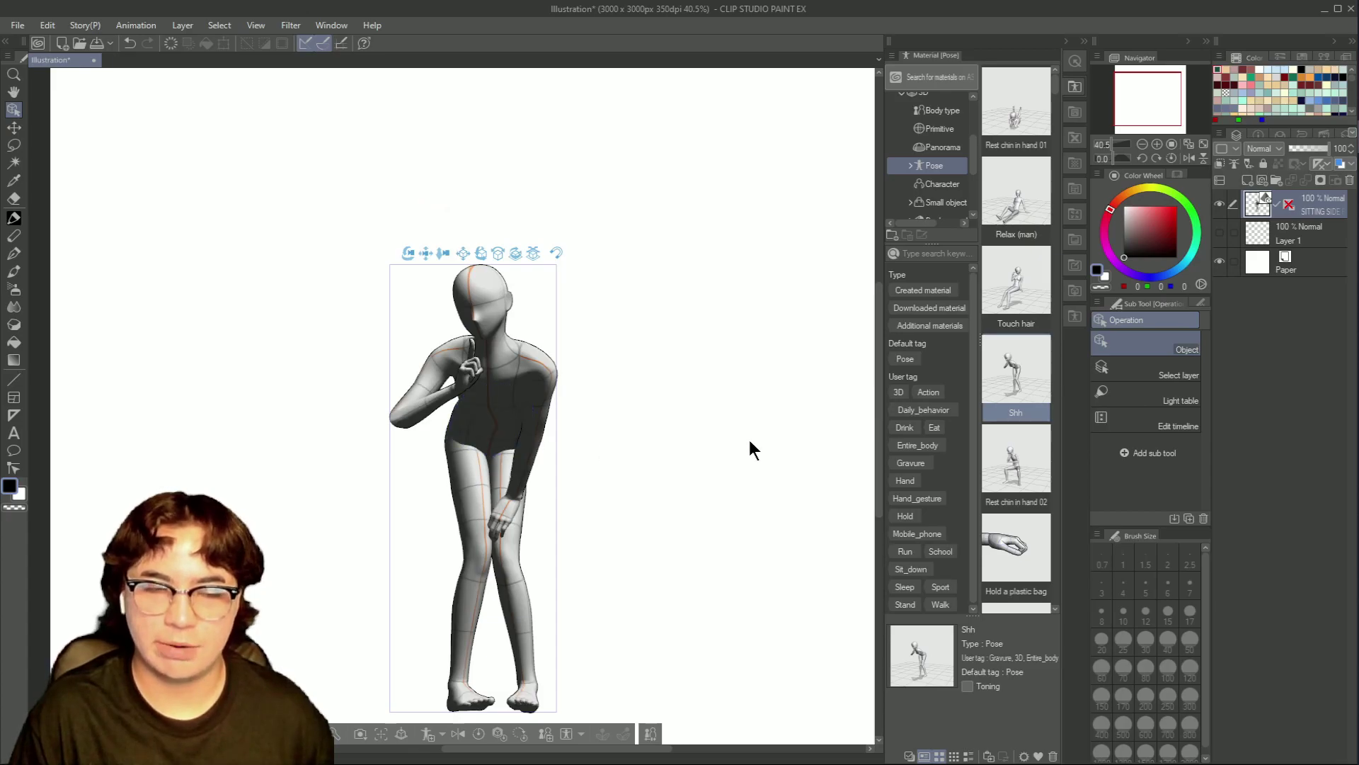
# - Apply the Hand gesture 005 material to the posed figure's hands
pyautogui.scroll(-1, 1028, 418)
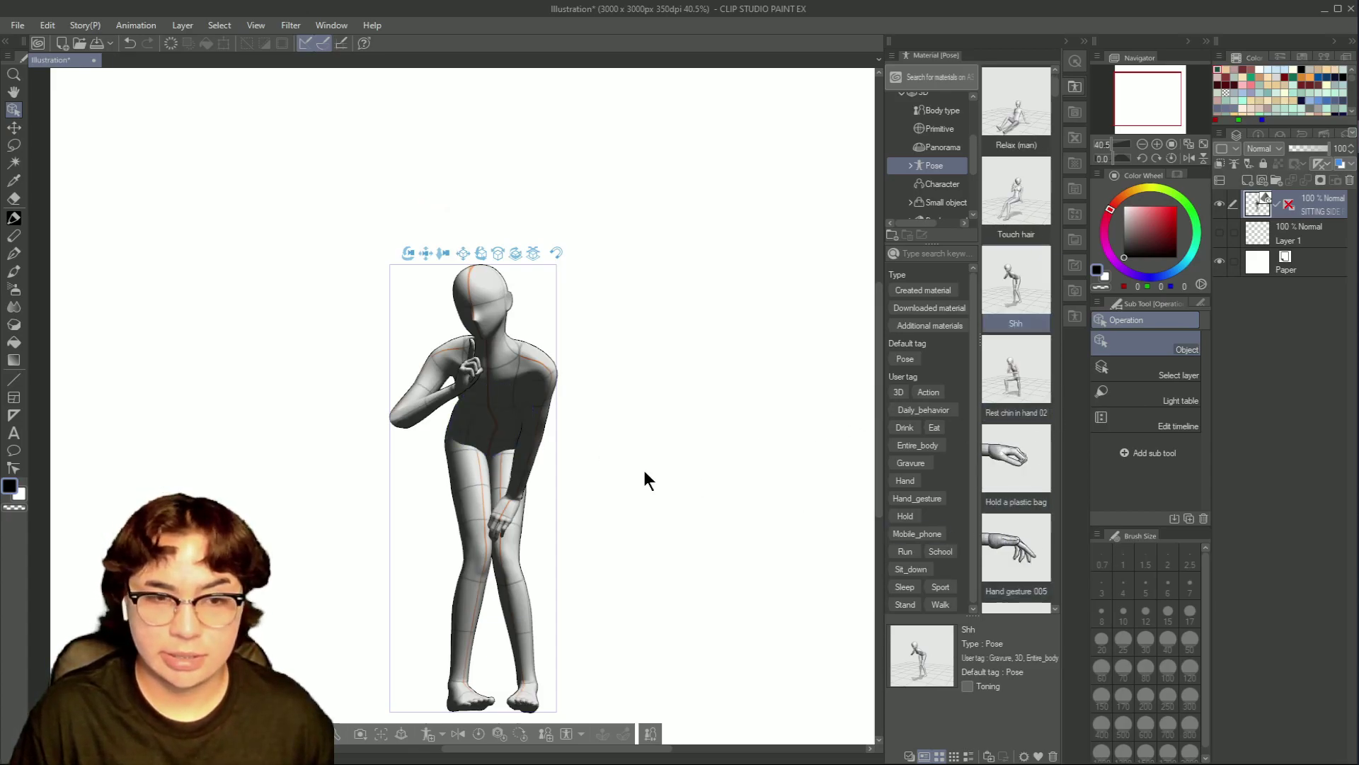
pyautogui.moveTo(1001, 545); pyautogui.dragTo(502, 524)
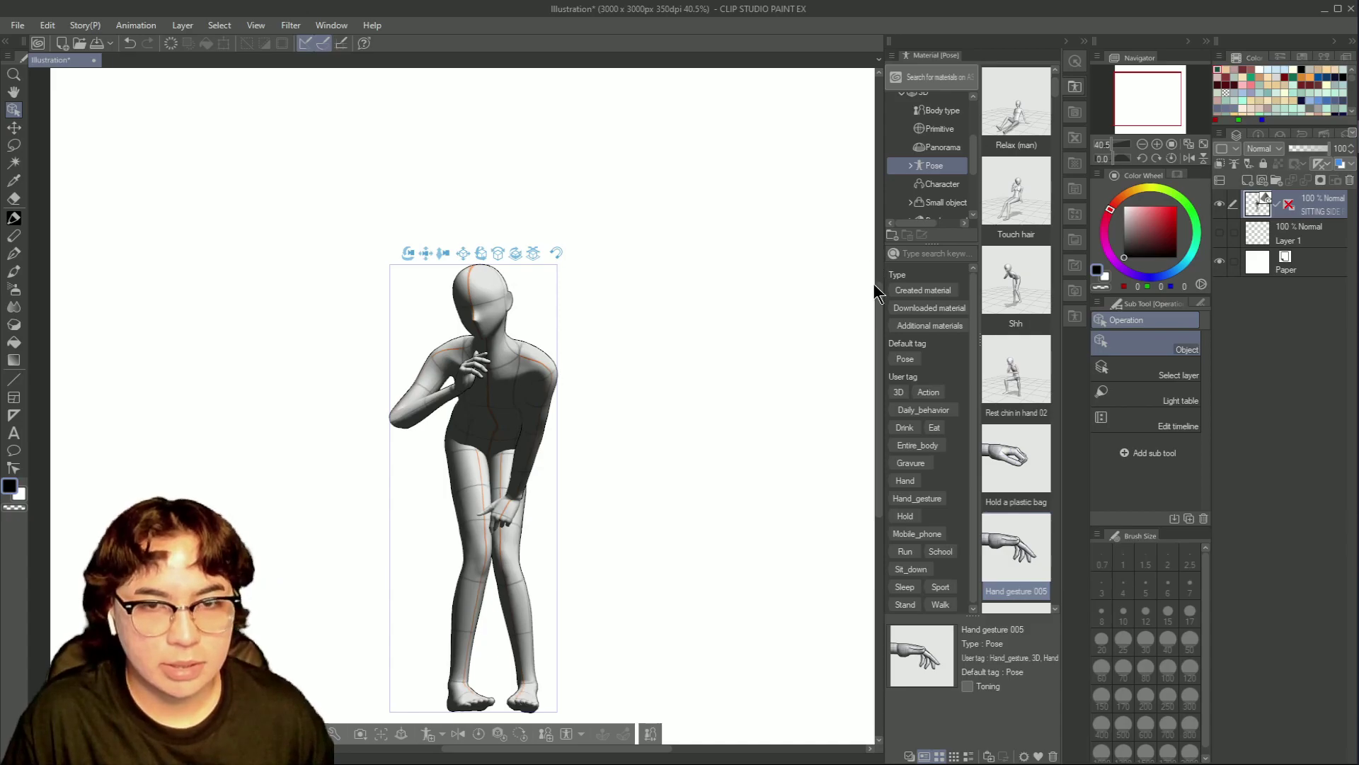
pyautogui.scroll(-3, 878, 354)
pyautogui.scroll(1, 883, 396)
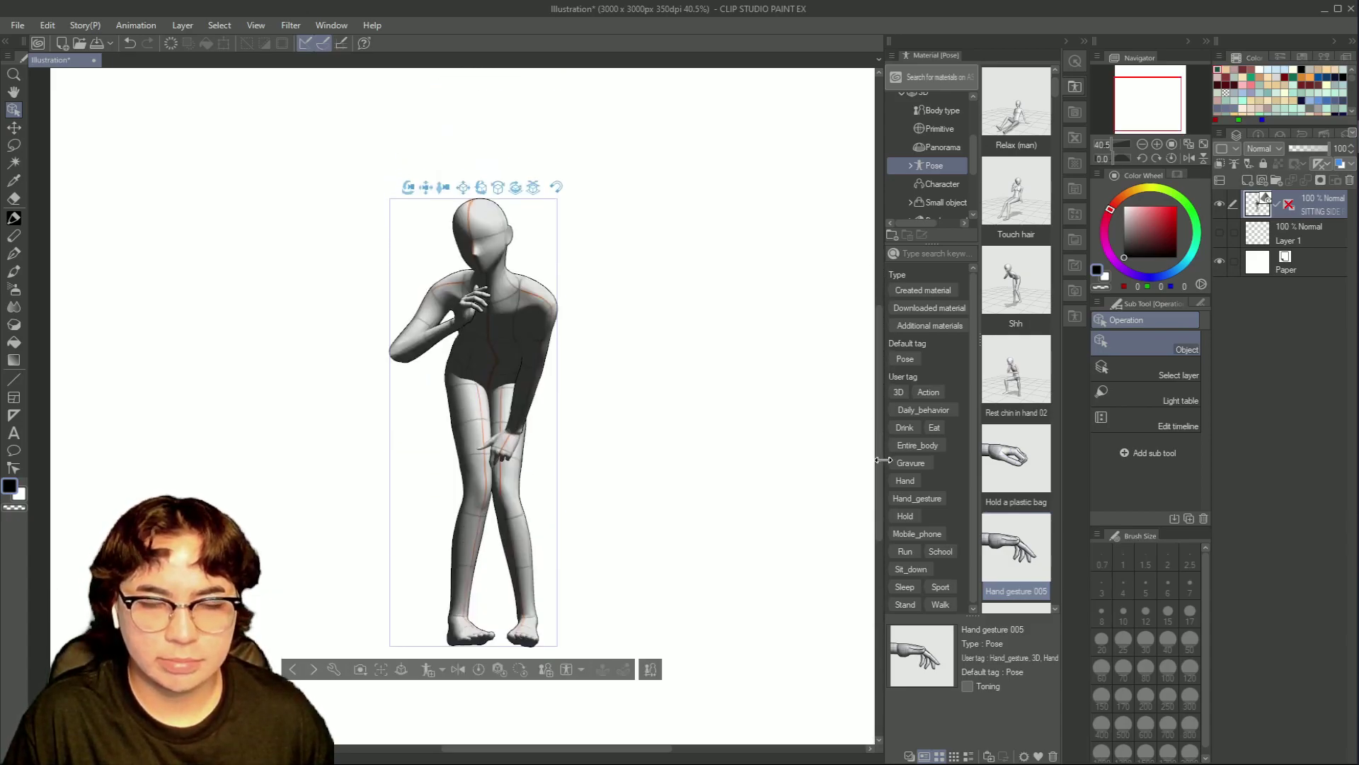
pyautogui.scroll(-3, 877, 424)
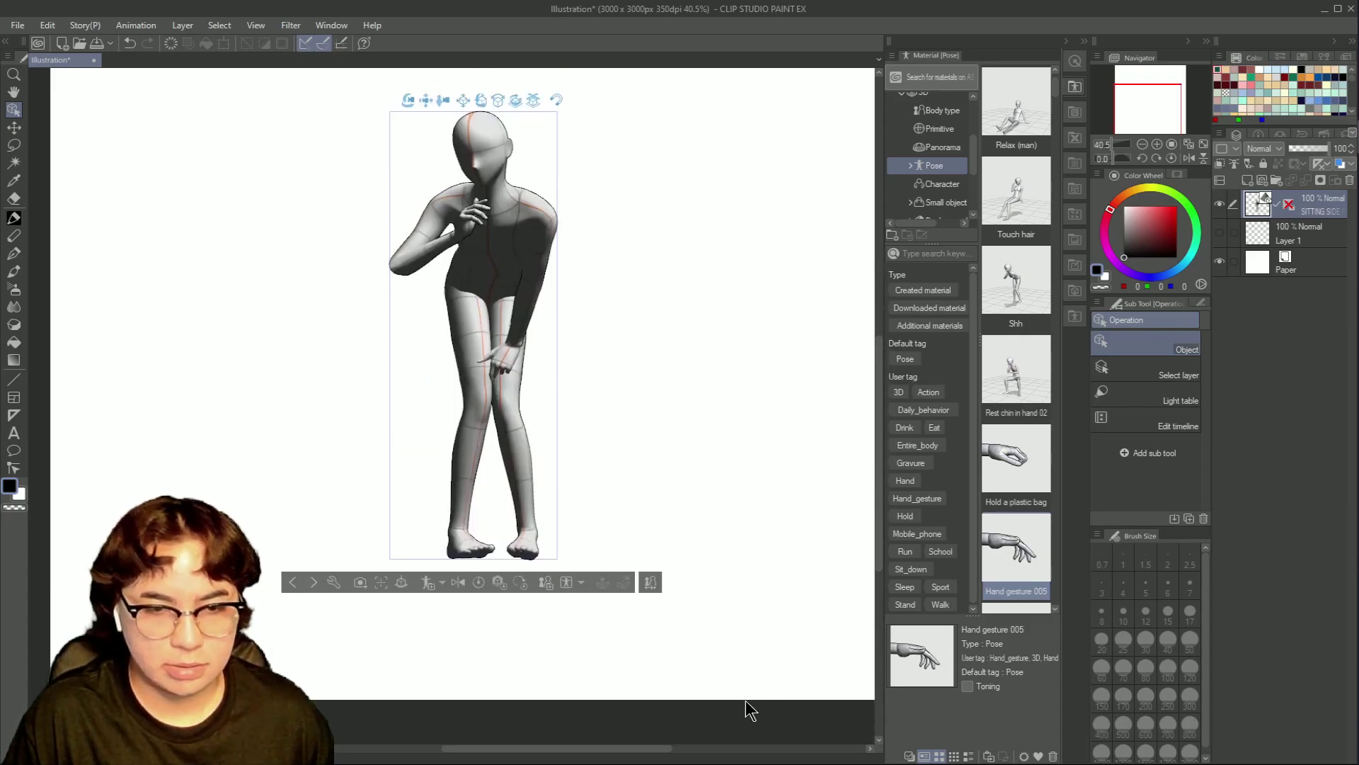
# - Reselect the figure with the Object tool and rotate it about its vertical axis into a side profile facing left
pyautogui.click(14, 127)
pyautogui.scroll(-3, 439, 349)
pyautogui.scroll(1, 826, 249)
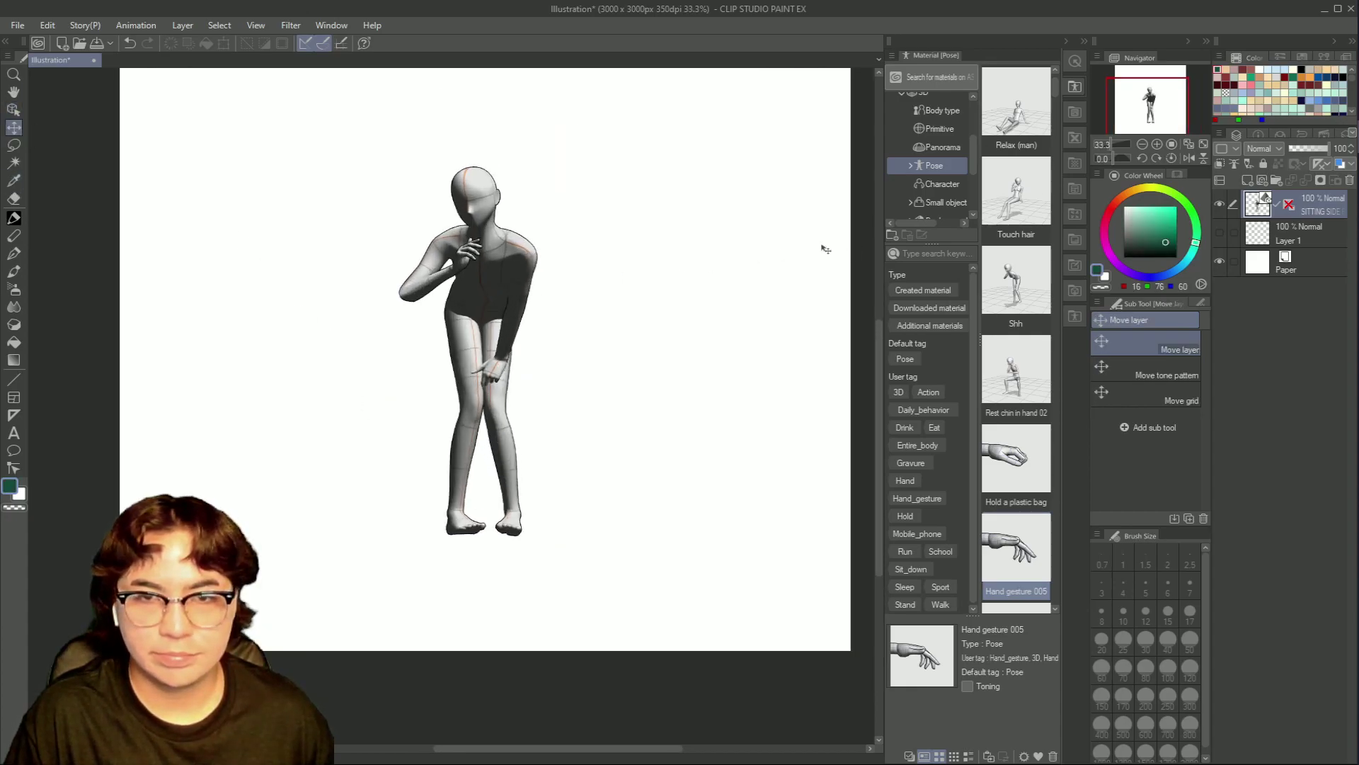
pyautogui.click(13, 110)
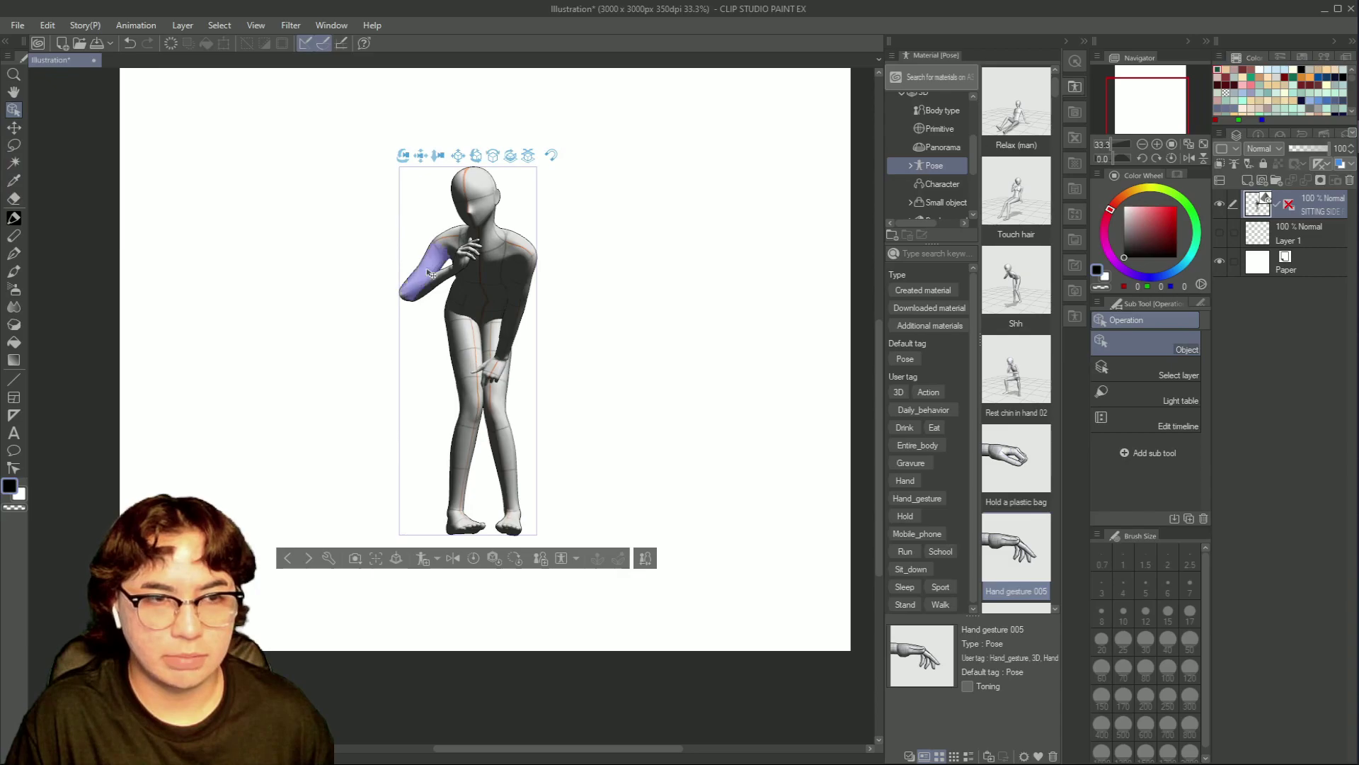
pyautogui.click(473, 312)
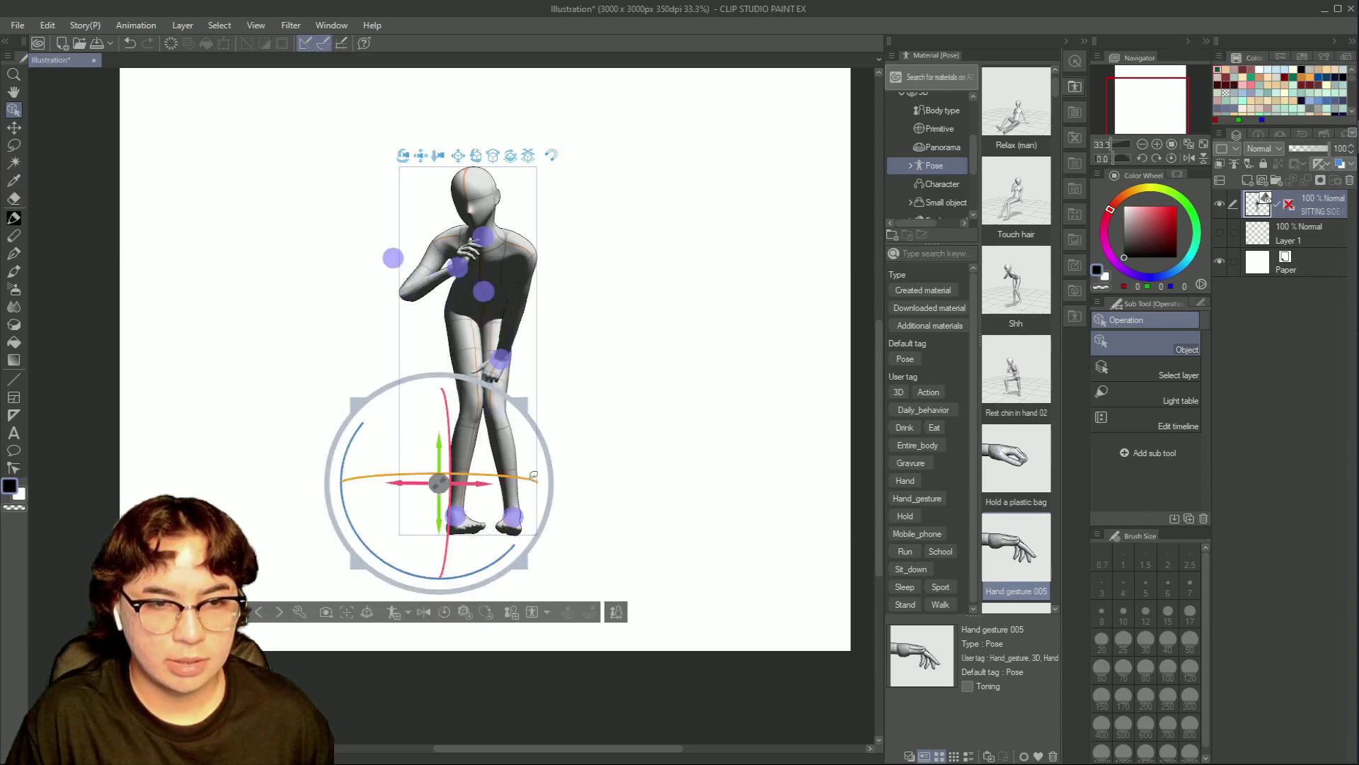
pyautogui.moveTo(533, 476); pyautogui.dragTo(667, 531)
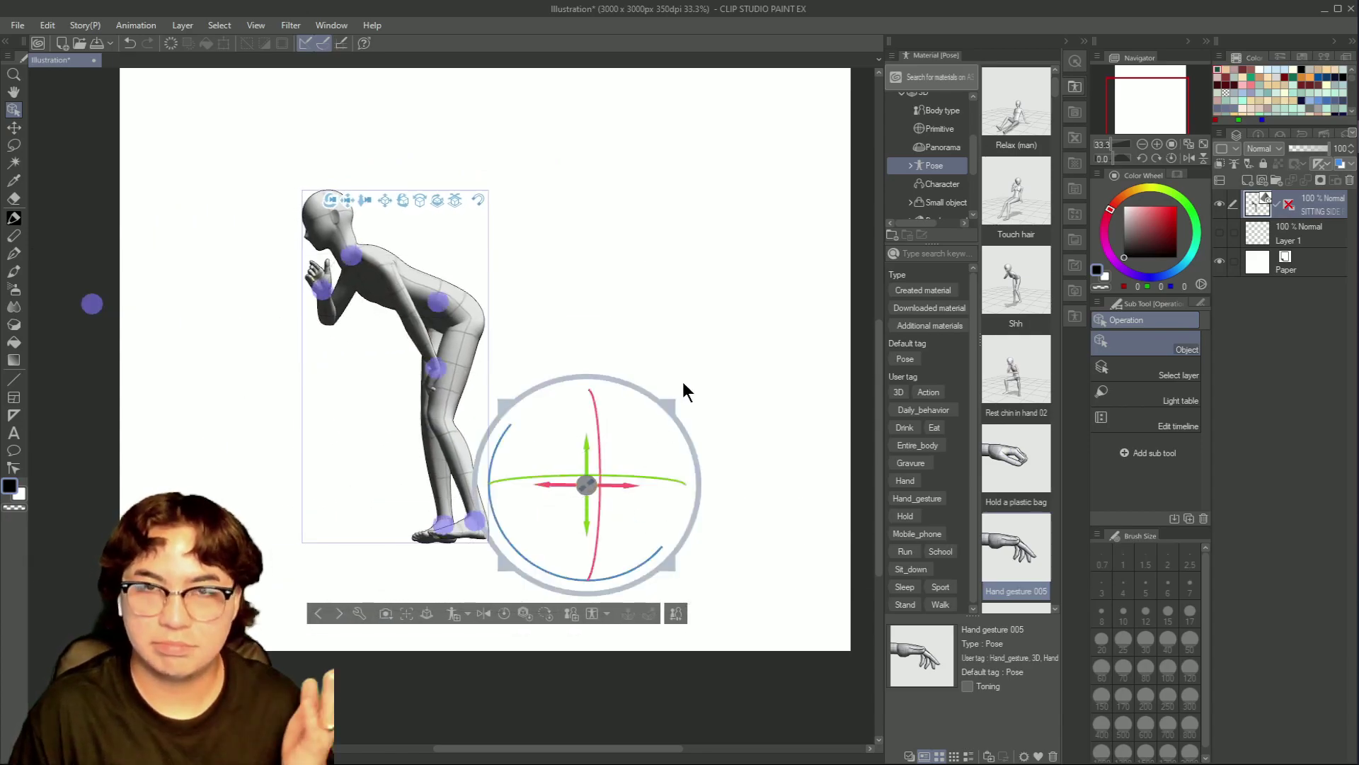
pyautogui.click(799, 683)
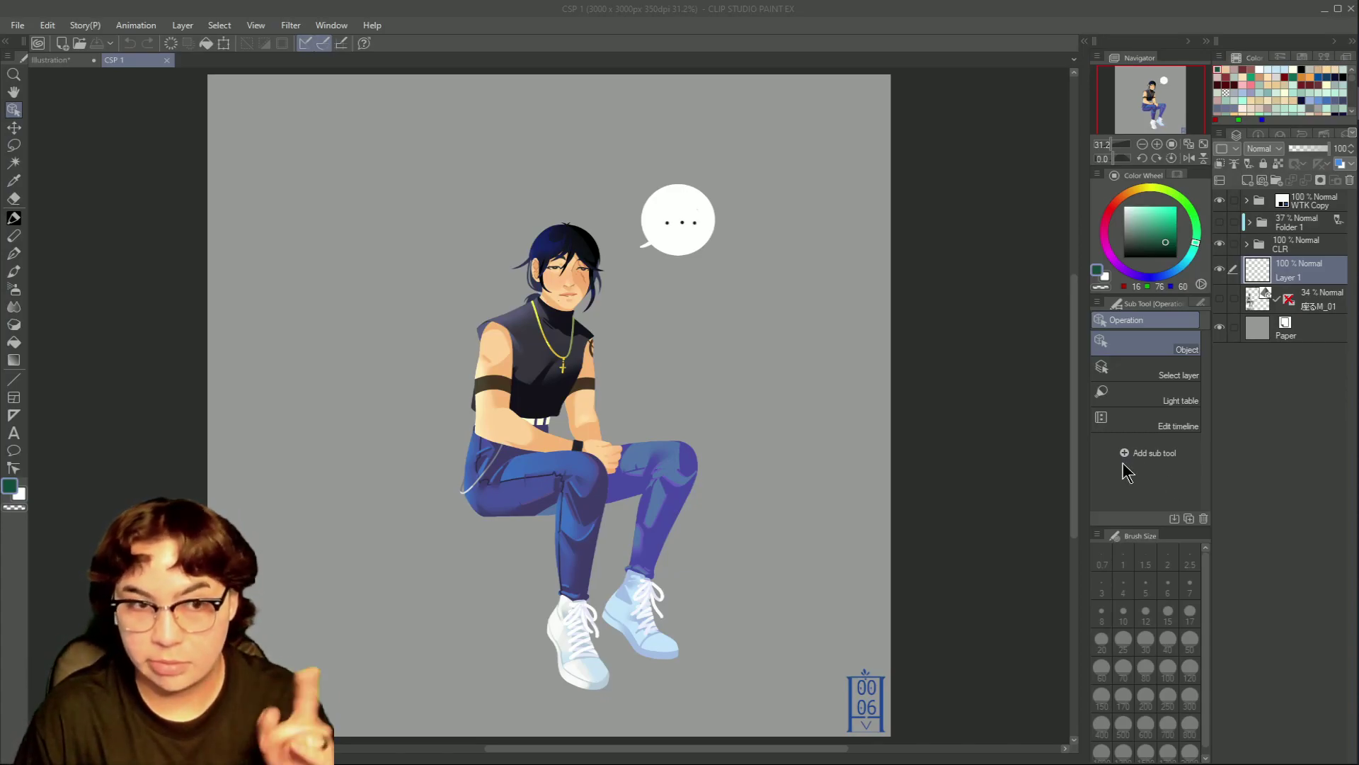
# - In the CSP 1 illustration, show the seated 3D figure layer and the Folder 1 sketch, toggling the CLR folder to compare them
pyautogui.click(1219, 243)
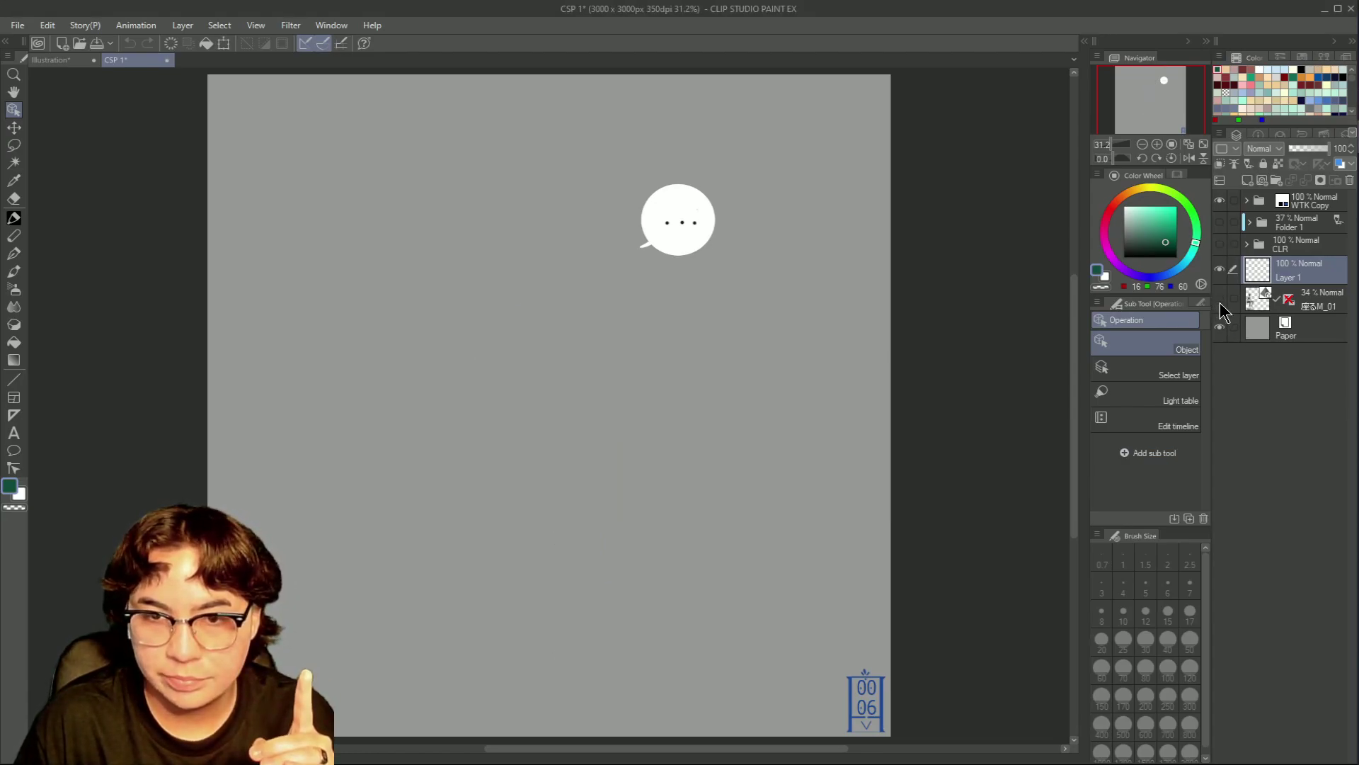
pyautogui.click(1219, 298)
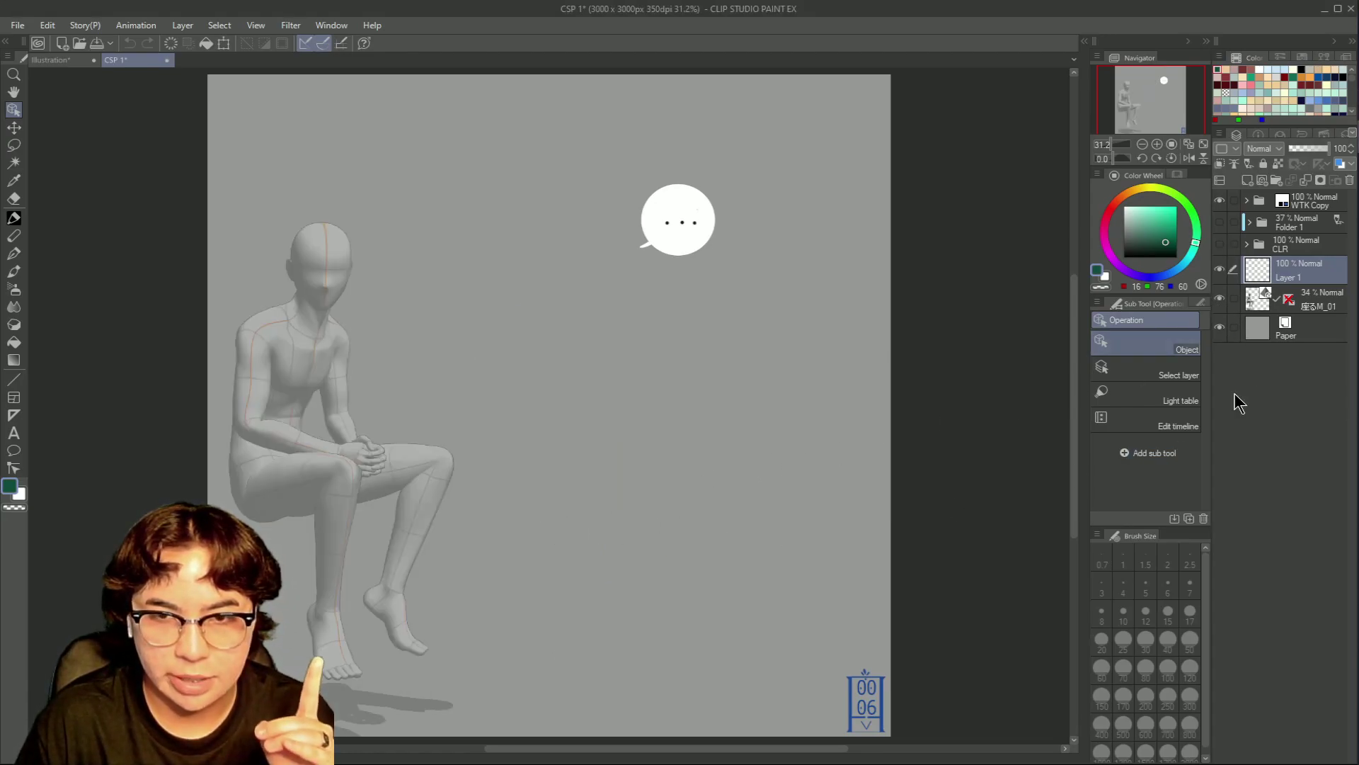
pyautogui.click(1220, 244)
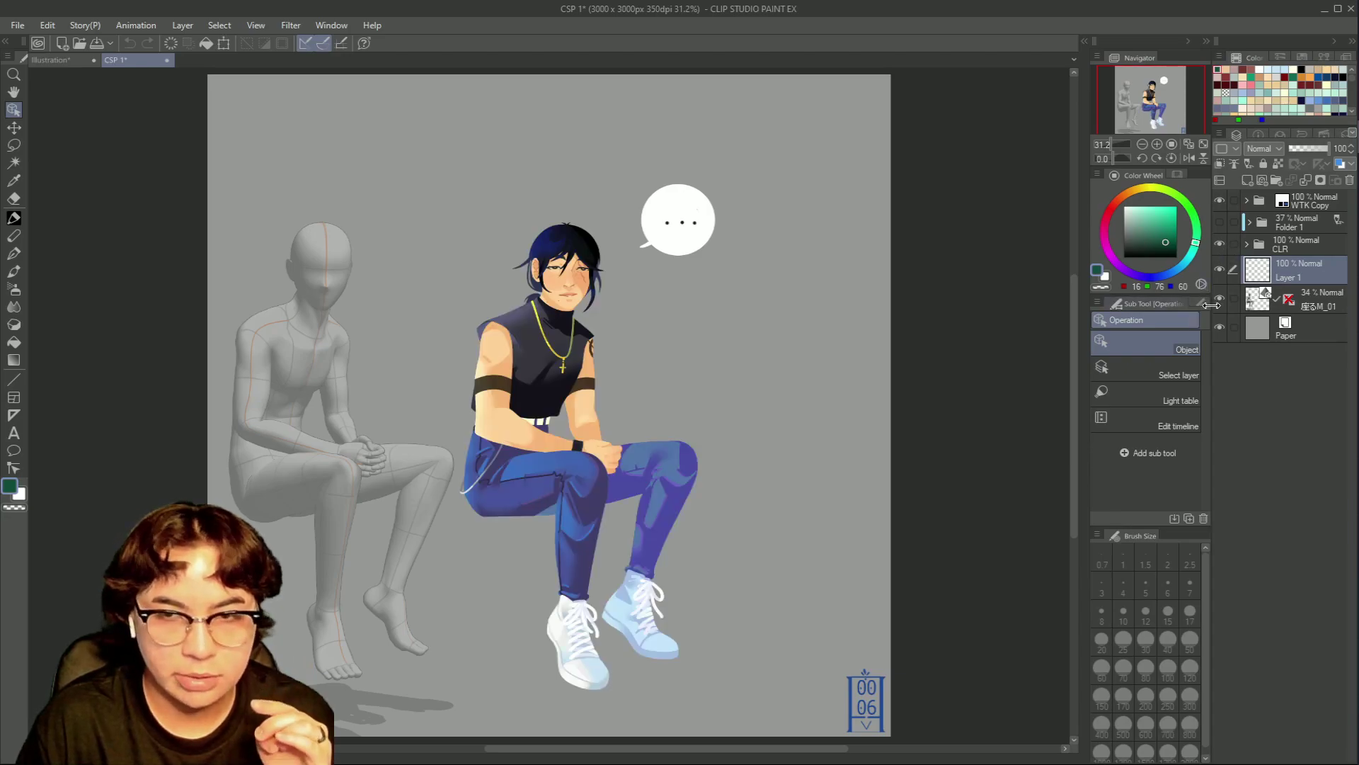
pyautogui.click(1220, 224)
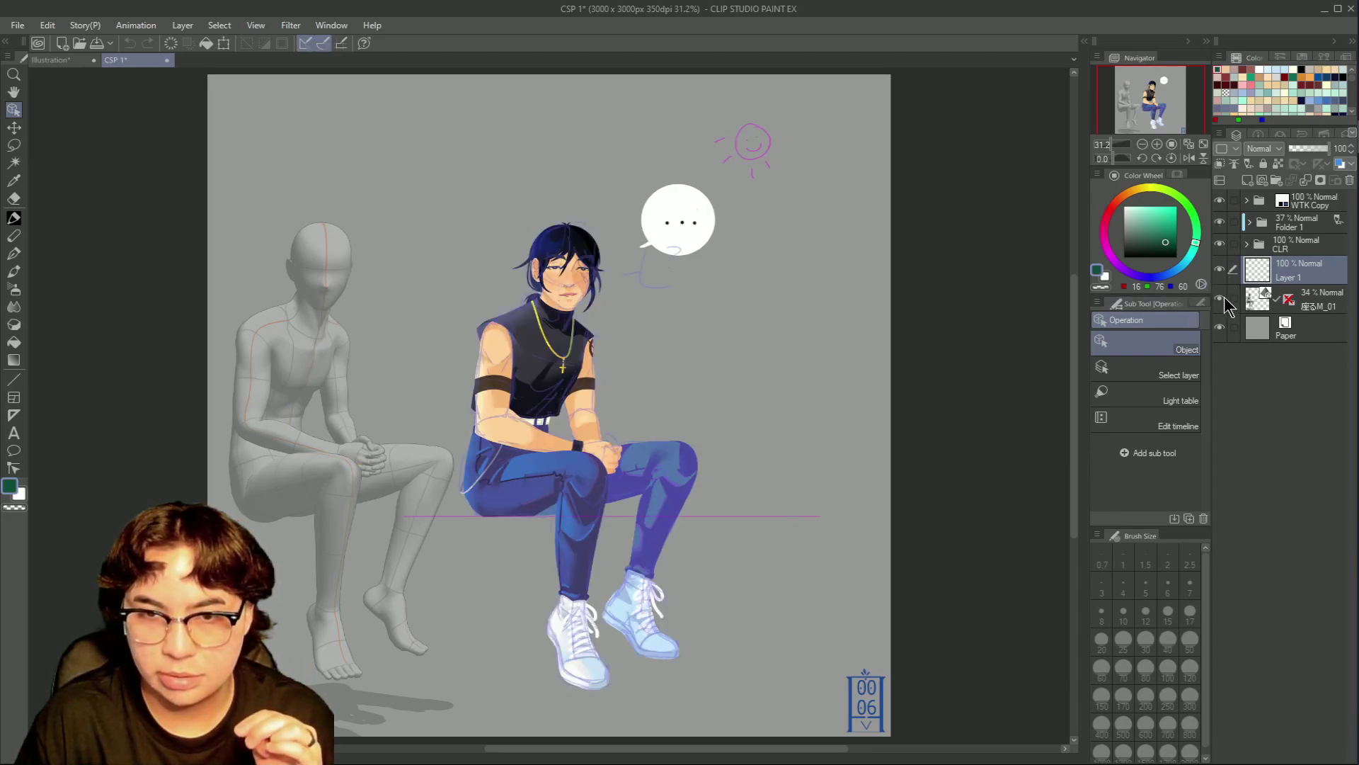
pyautogui.click(1220, 245)
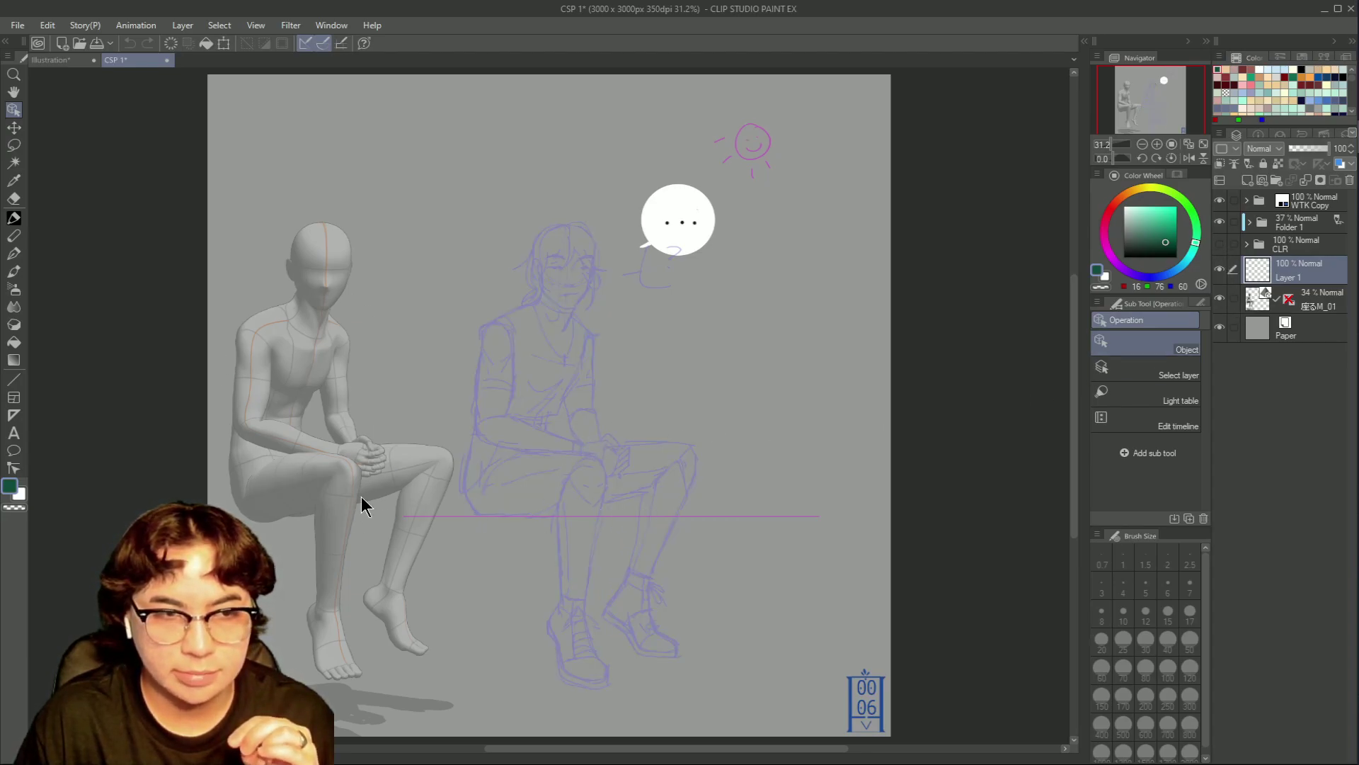
pyautogui.click(1220, 245)
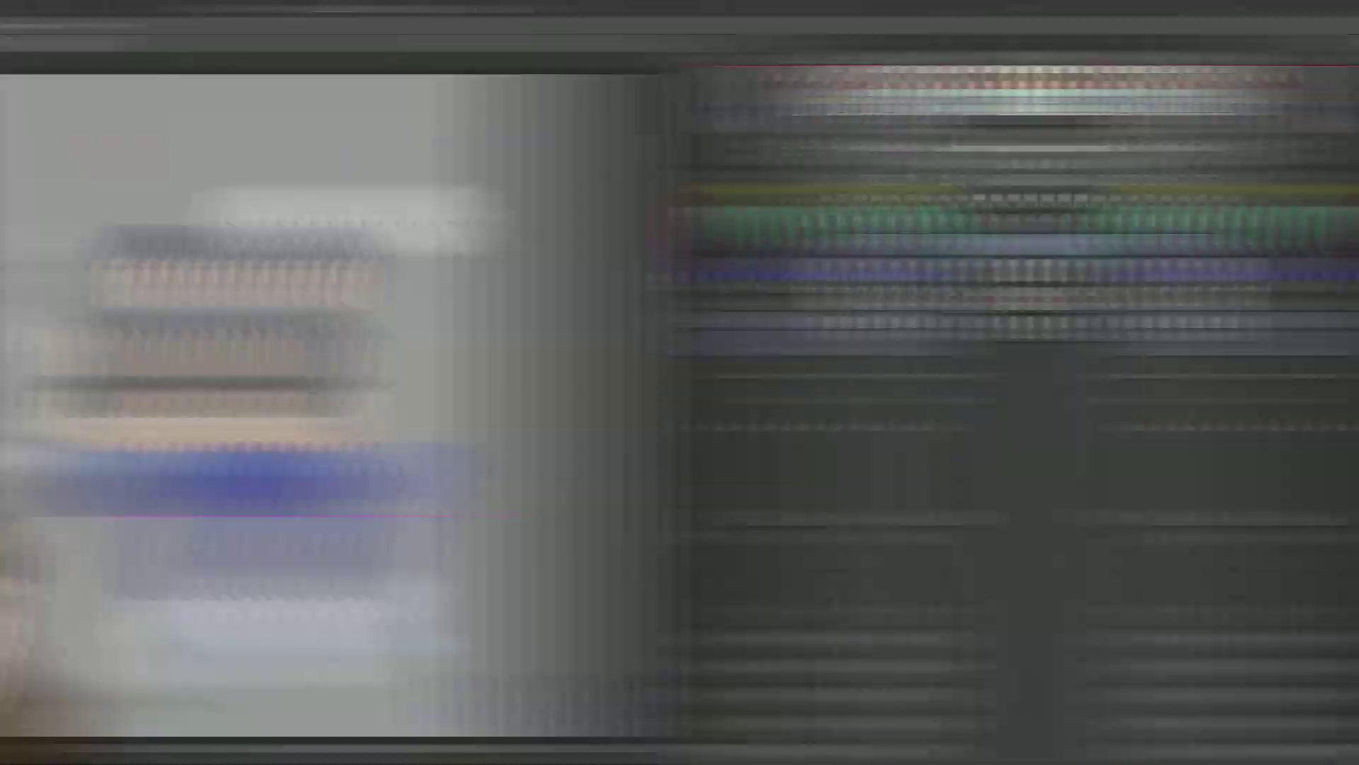
# - Move the colored character in the CLR folder to the right of the sketch with the Move layer tool
pyautogui.moveTo(527, 408); pyautogui.dragTo(753, 395)
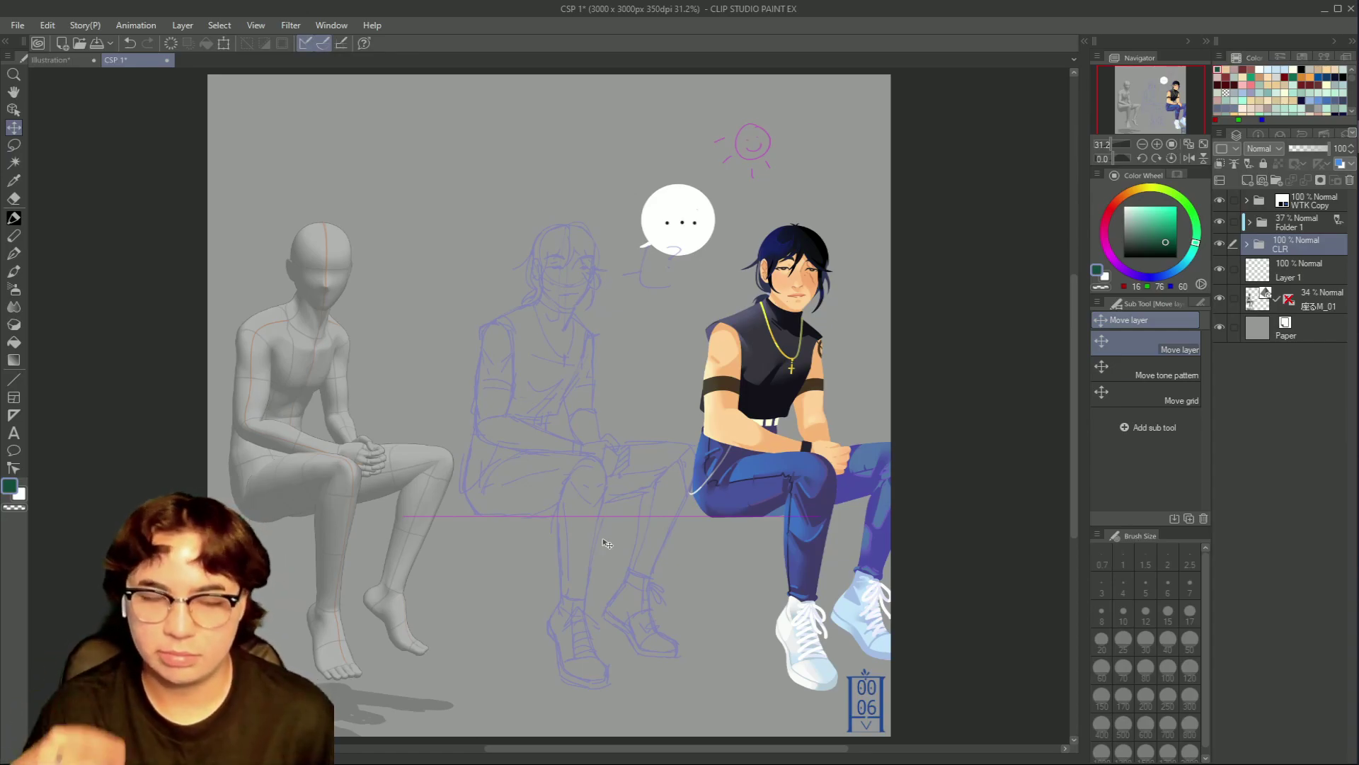
pyautogui.scroll(1, 608, 543)
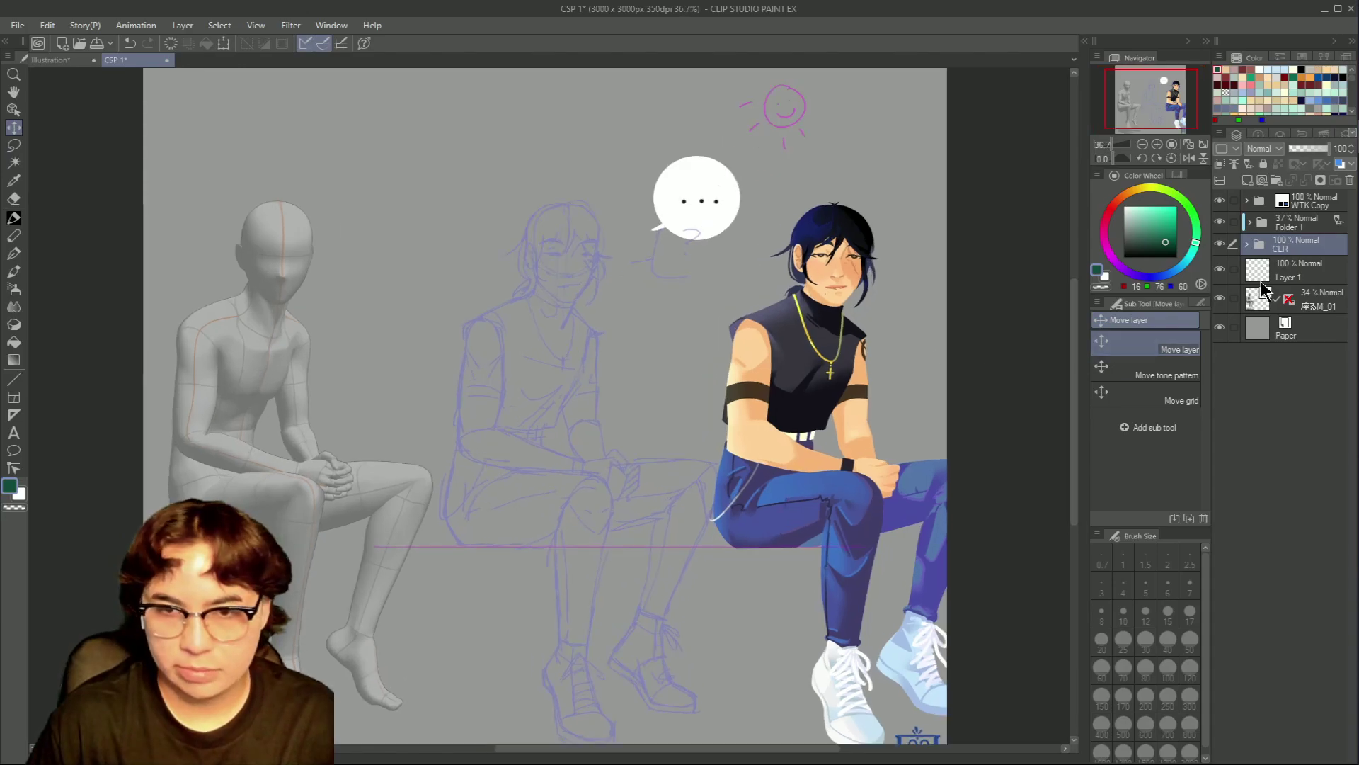
# - Set the Folder 1 sketch's opacity to 100% and compare the 3D figure, sketch and colored character side by side
pyautogui.click(1317, 306)
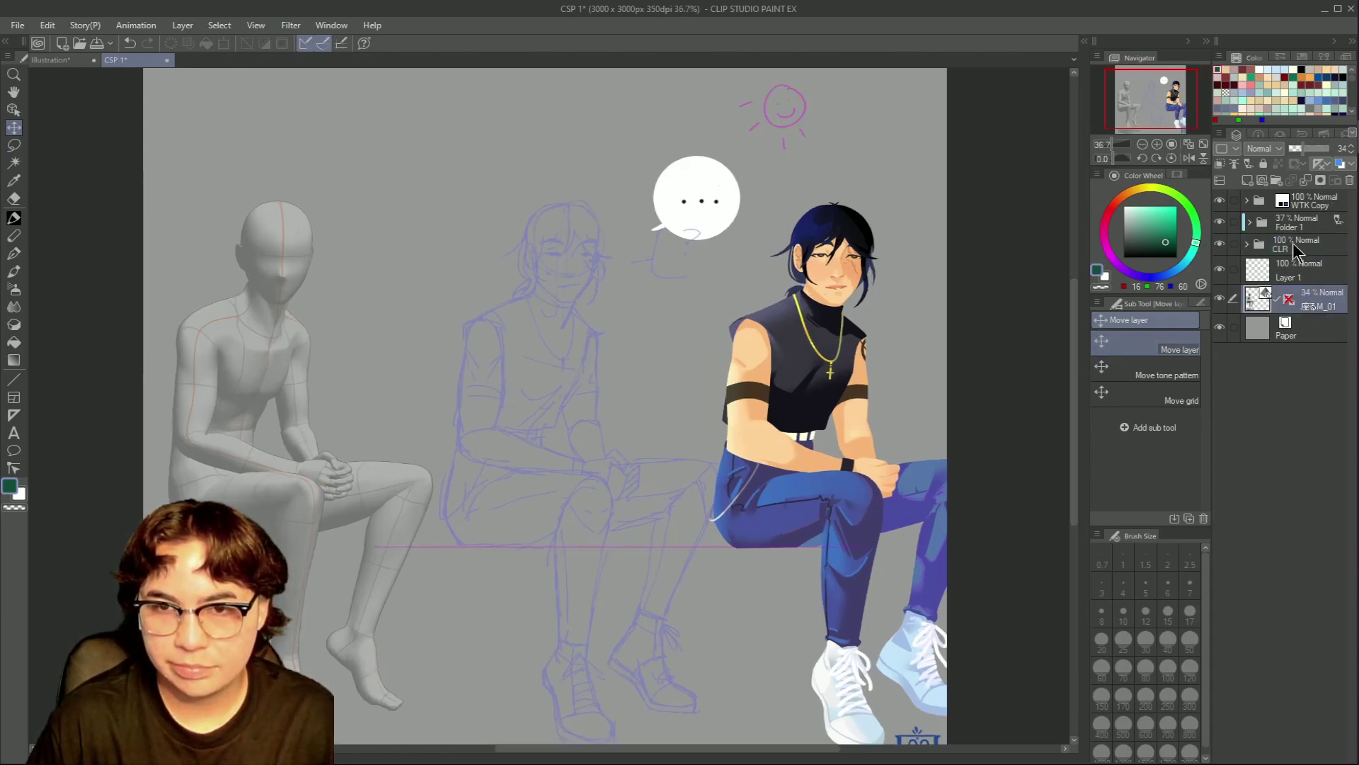
pyautogui.click(1296, 244)
pyautogui.click(1296, 225)
pyautogui.click(1327, 148)
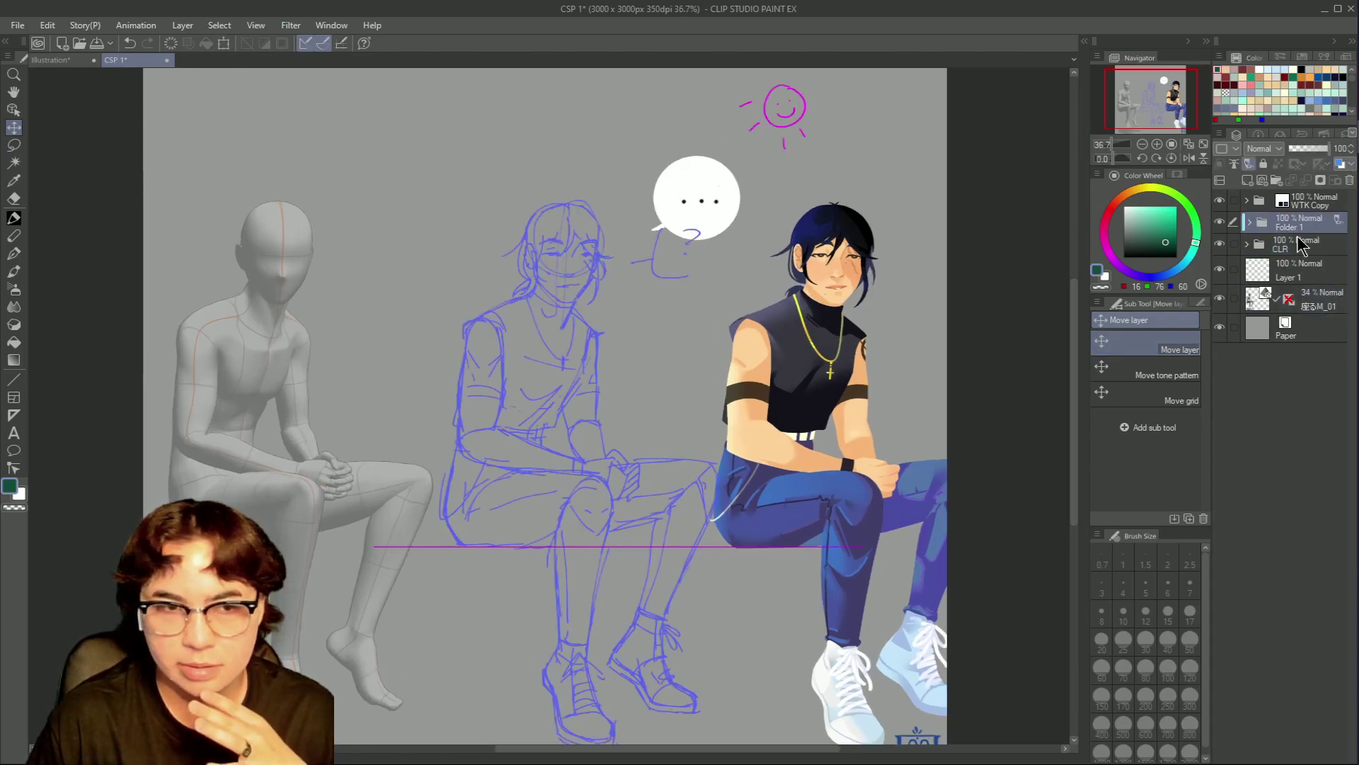
pyautogui.scroll(-2, 644, 542)
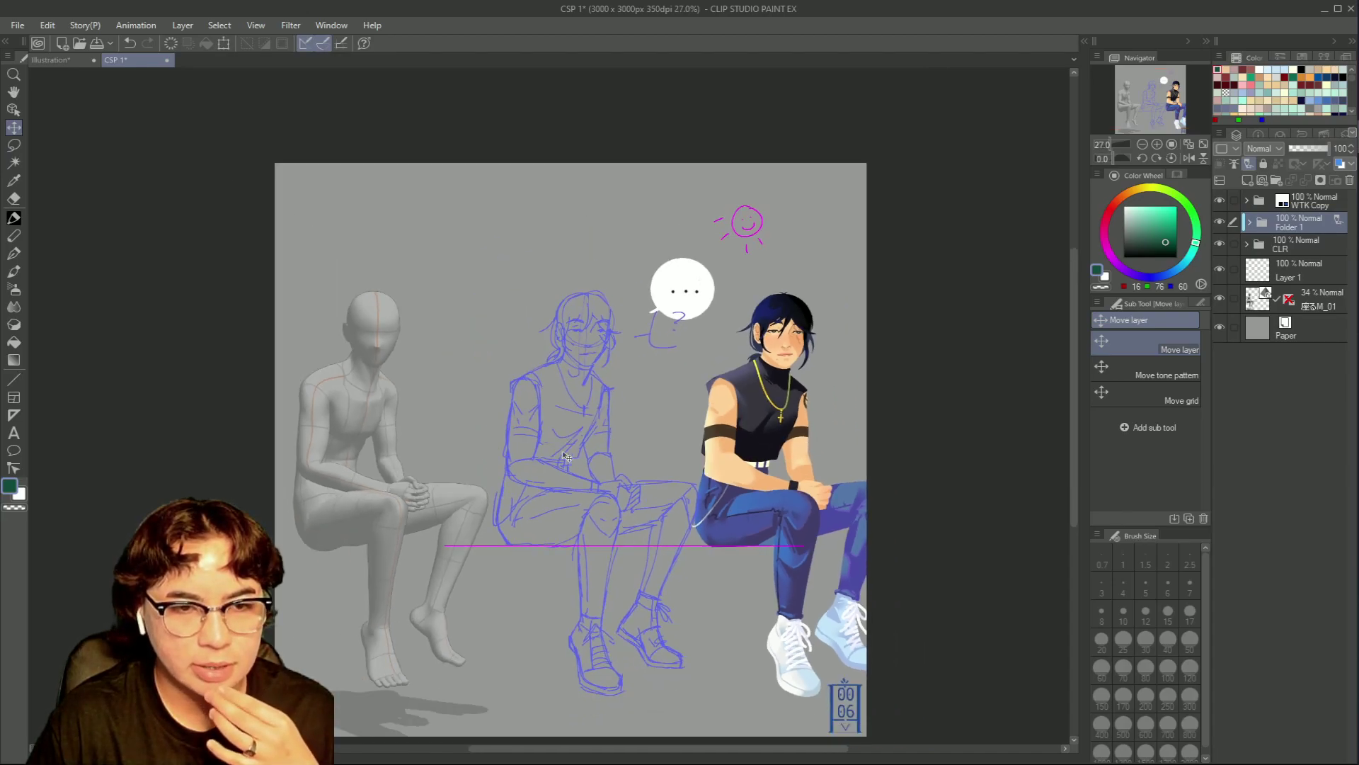
pyautogui.scroll(3, 564, 456)
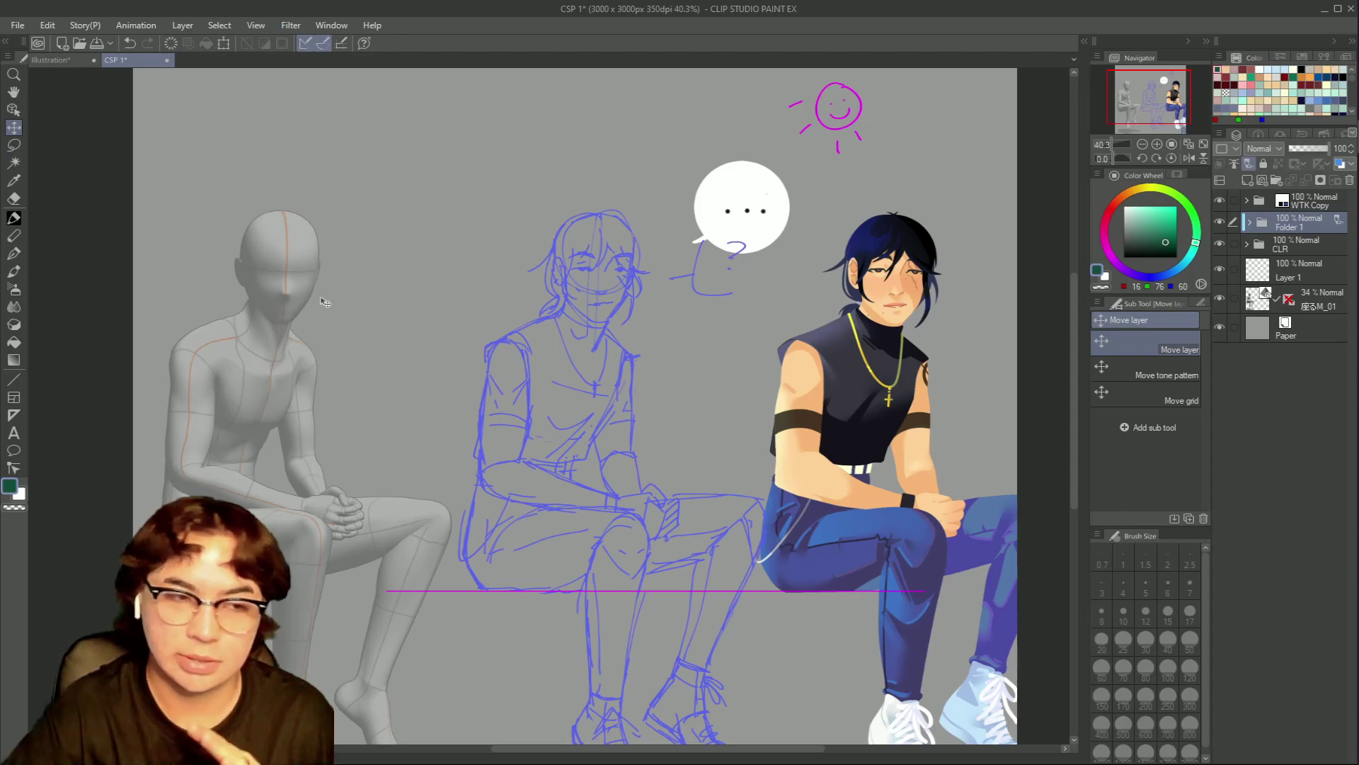
pyautogui.scroll(-1, 748, 299)
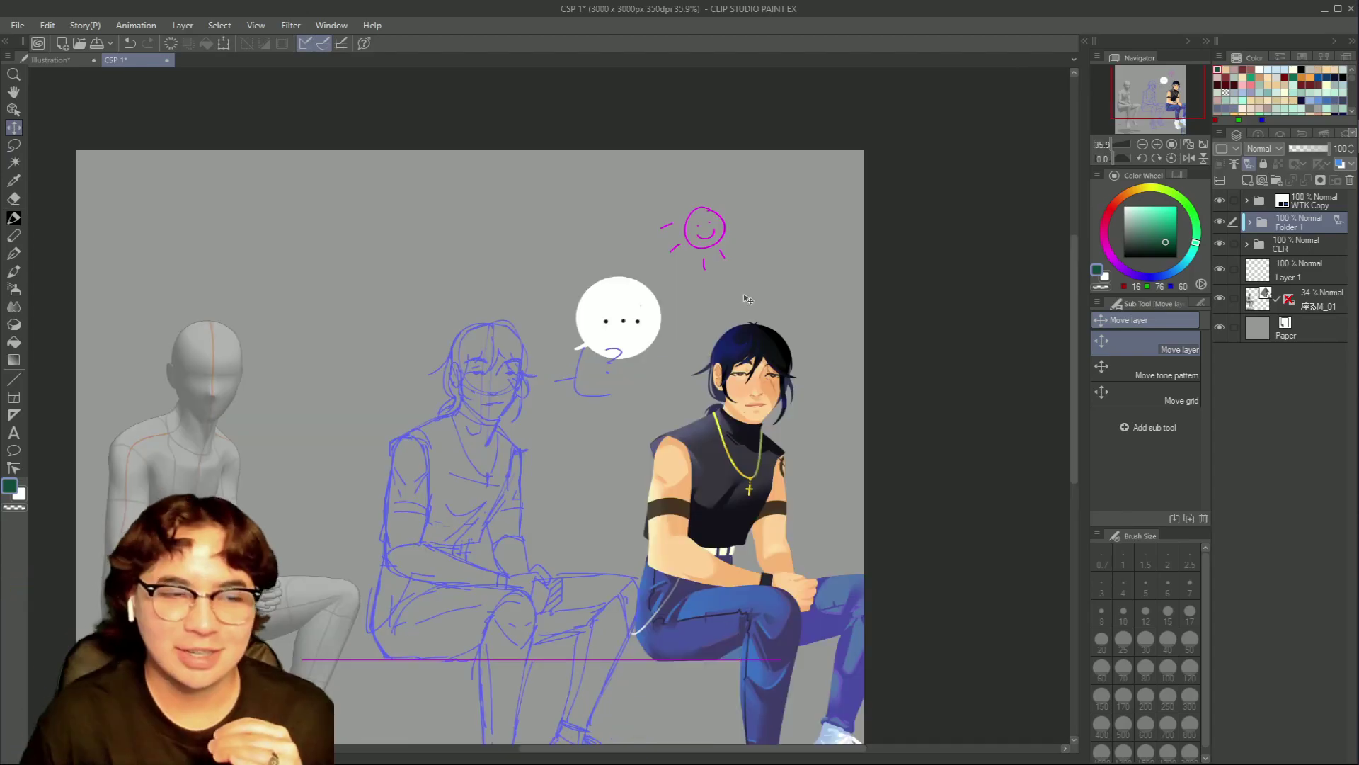
pyautogui.moveTo(1077, 355); pyautogui.dragTo(1080, 396)
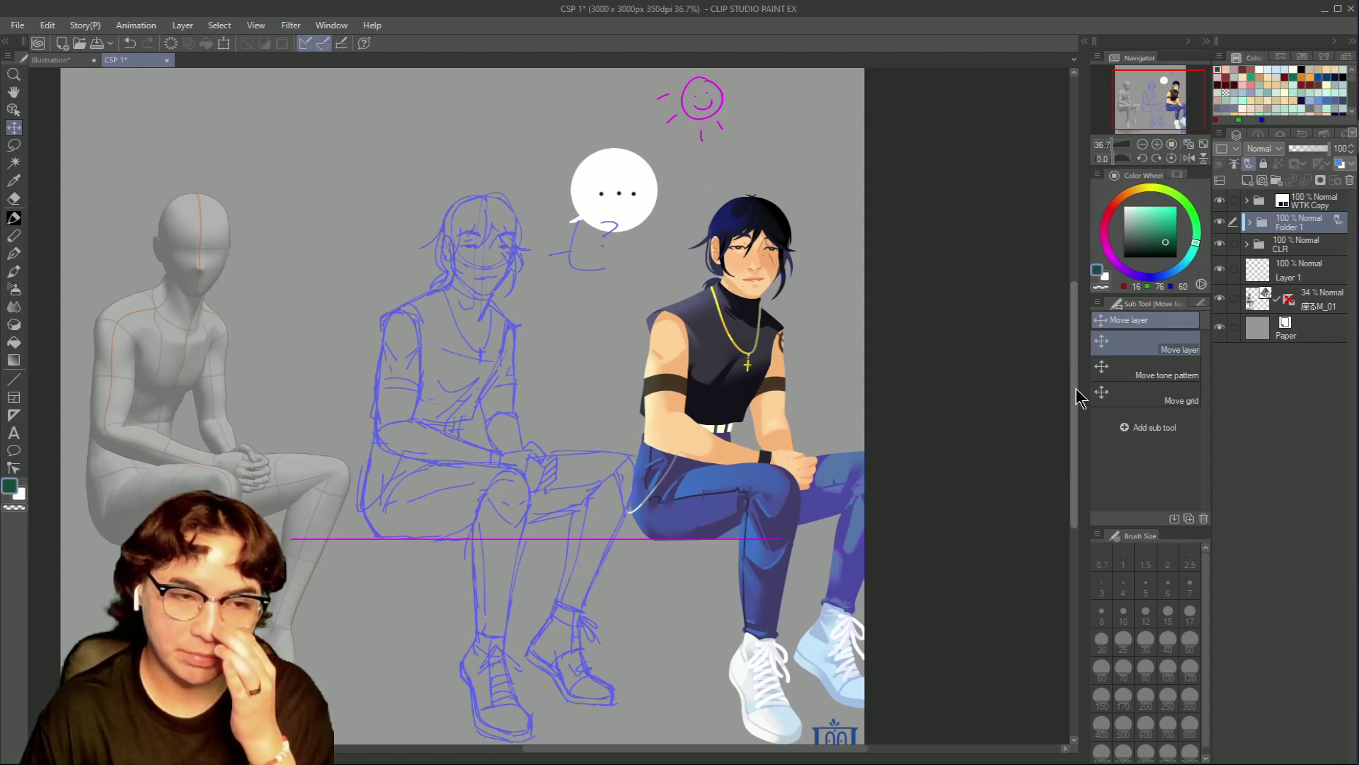